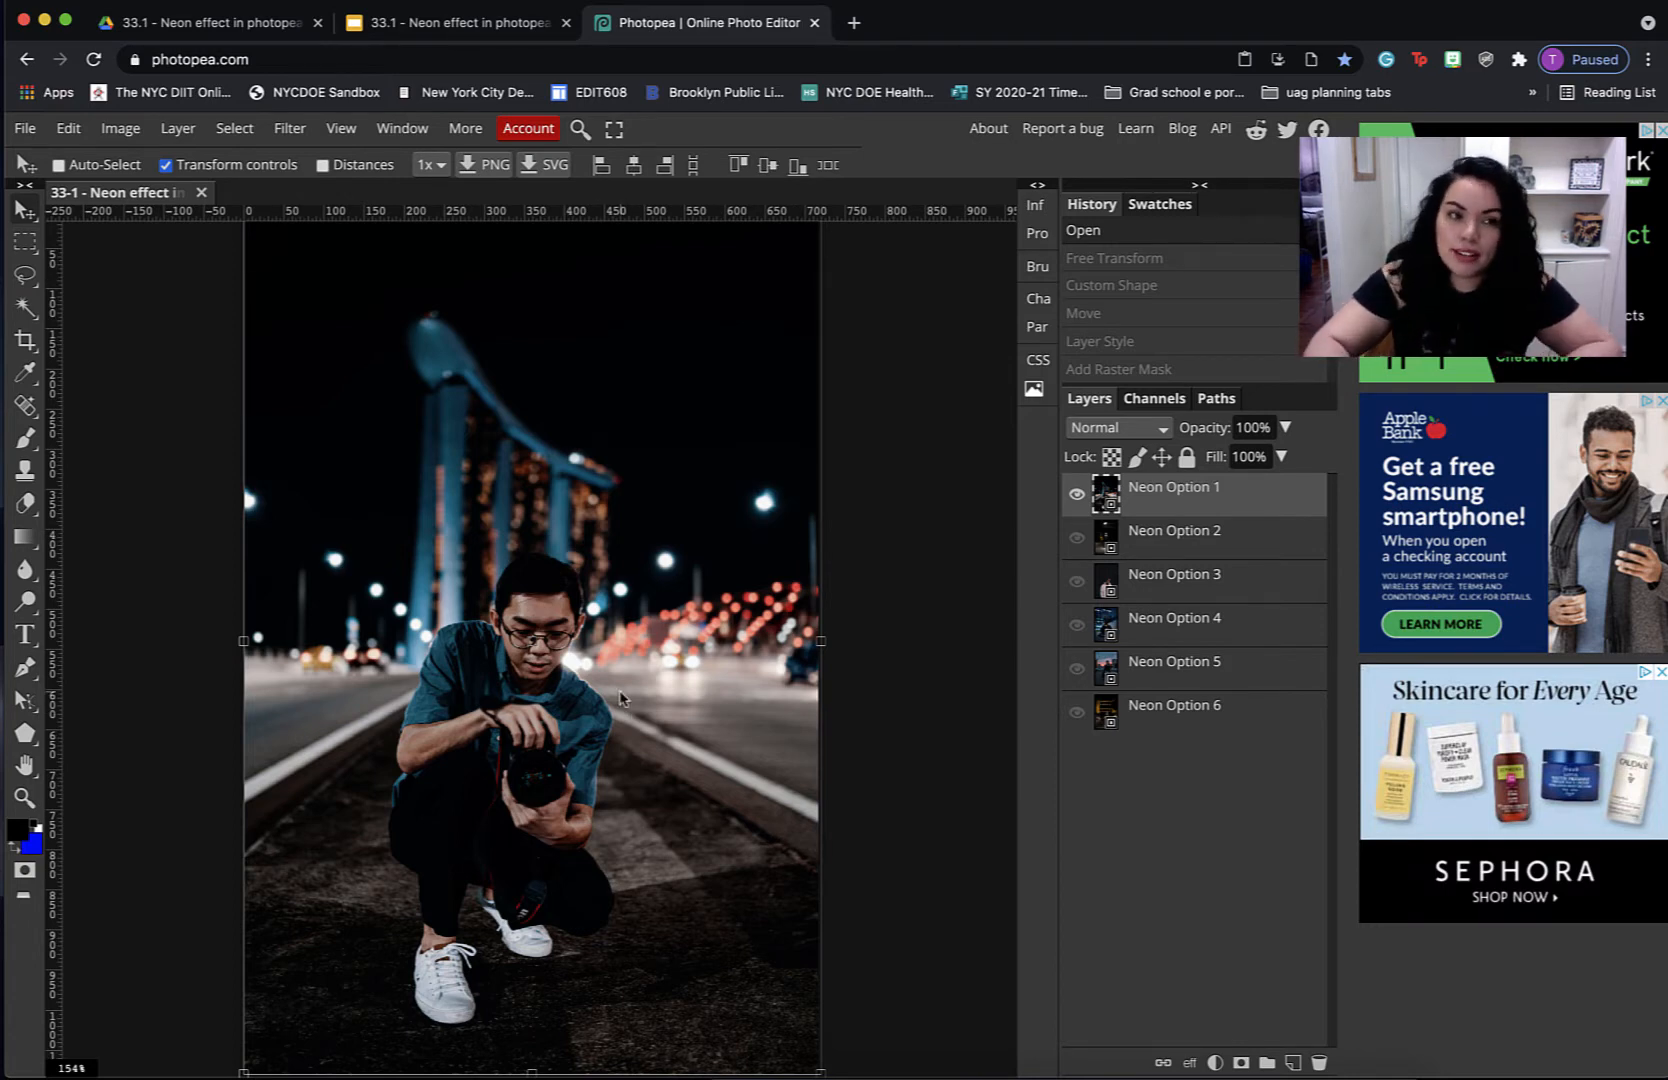
{"action": "left_click", "coordinate": [1075, 496]}
{"action": "left_click", "coordinate": [1075, 496]}
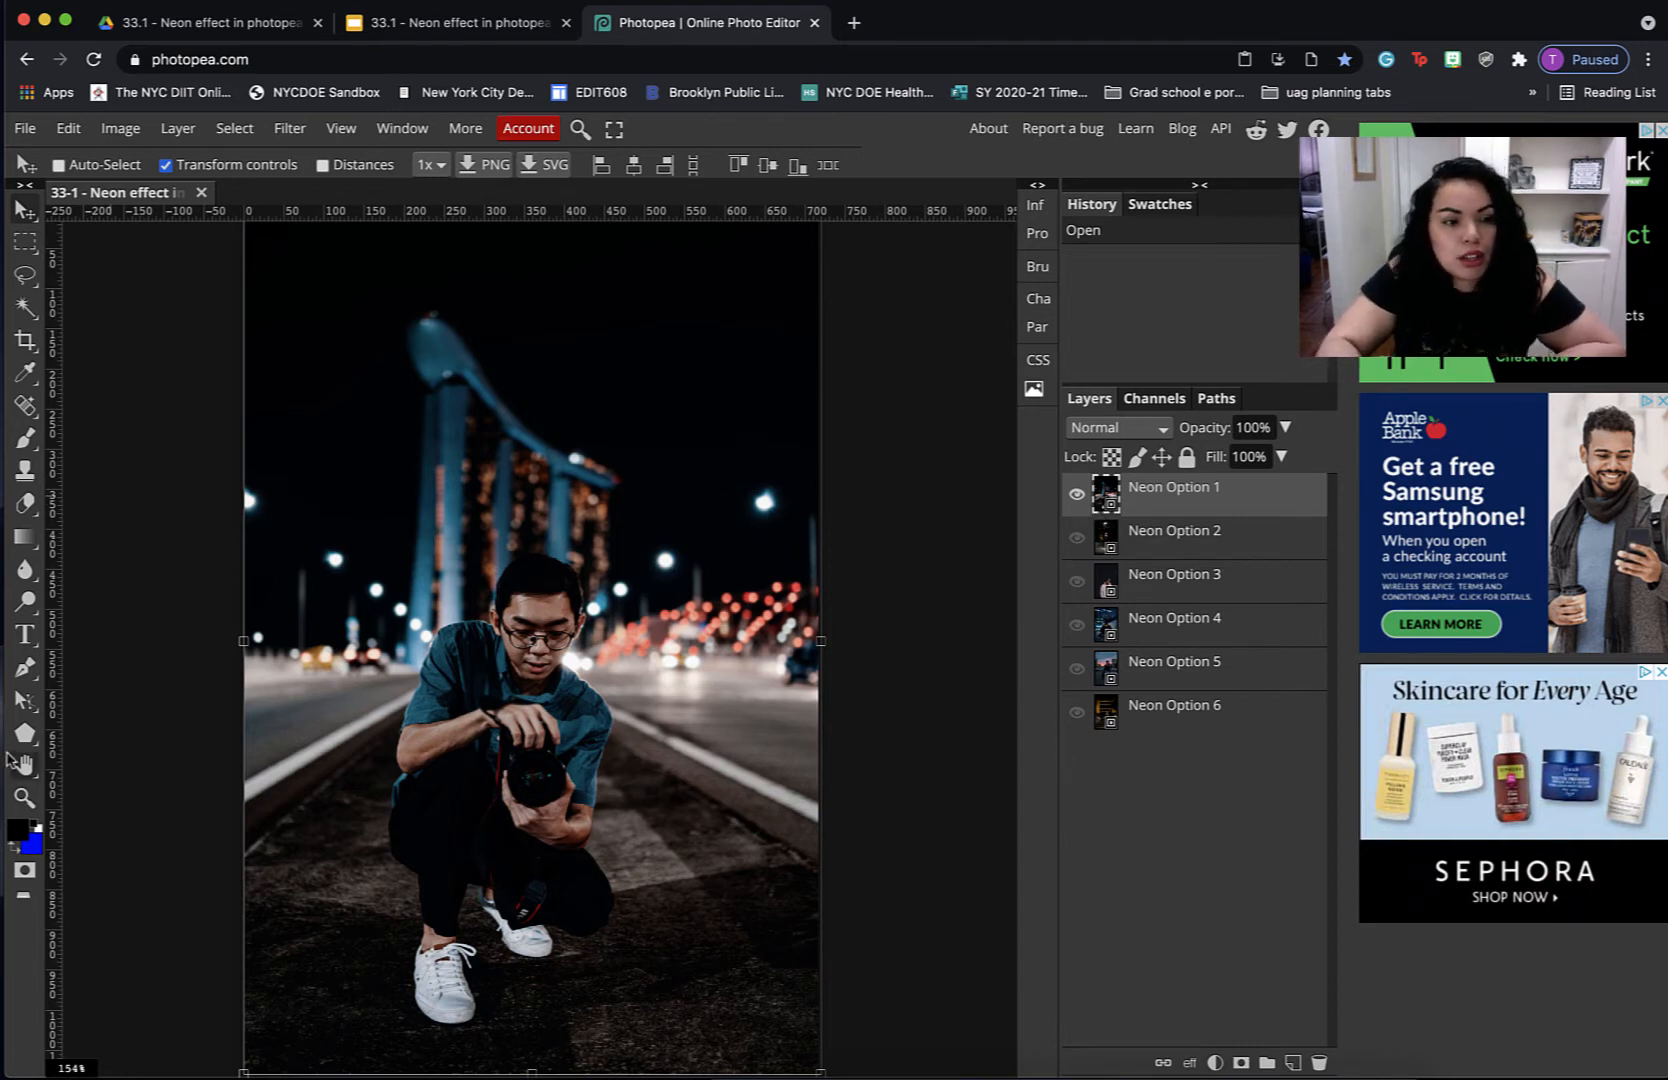
- Draw a three-sided parametric polygon about 470 px wide over the photo, with no fill and a 10 pt white stroke
{"action": "right_click", "coordinate": [26, 734]}
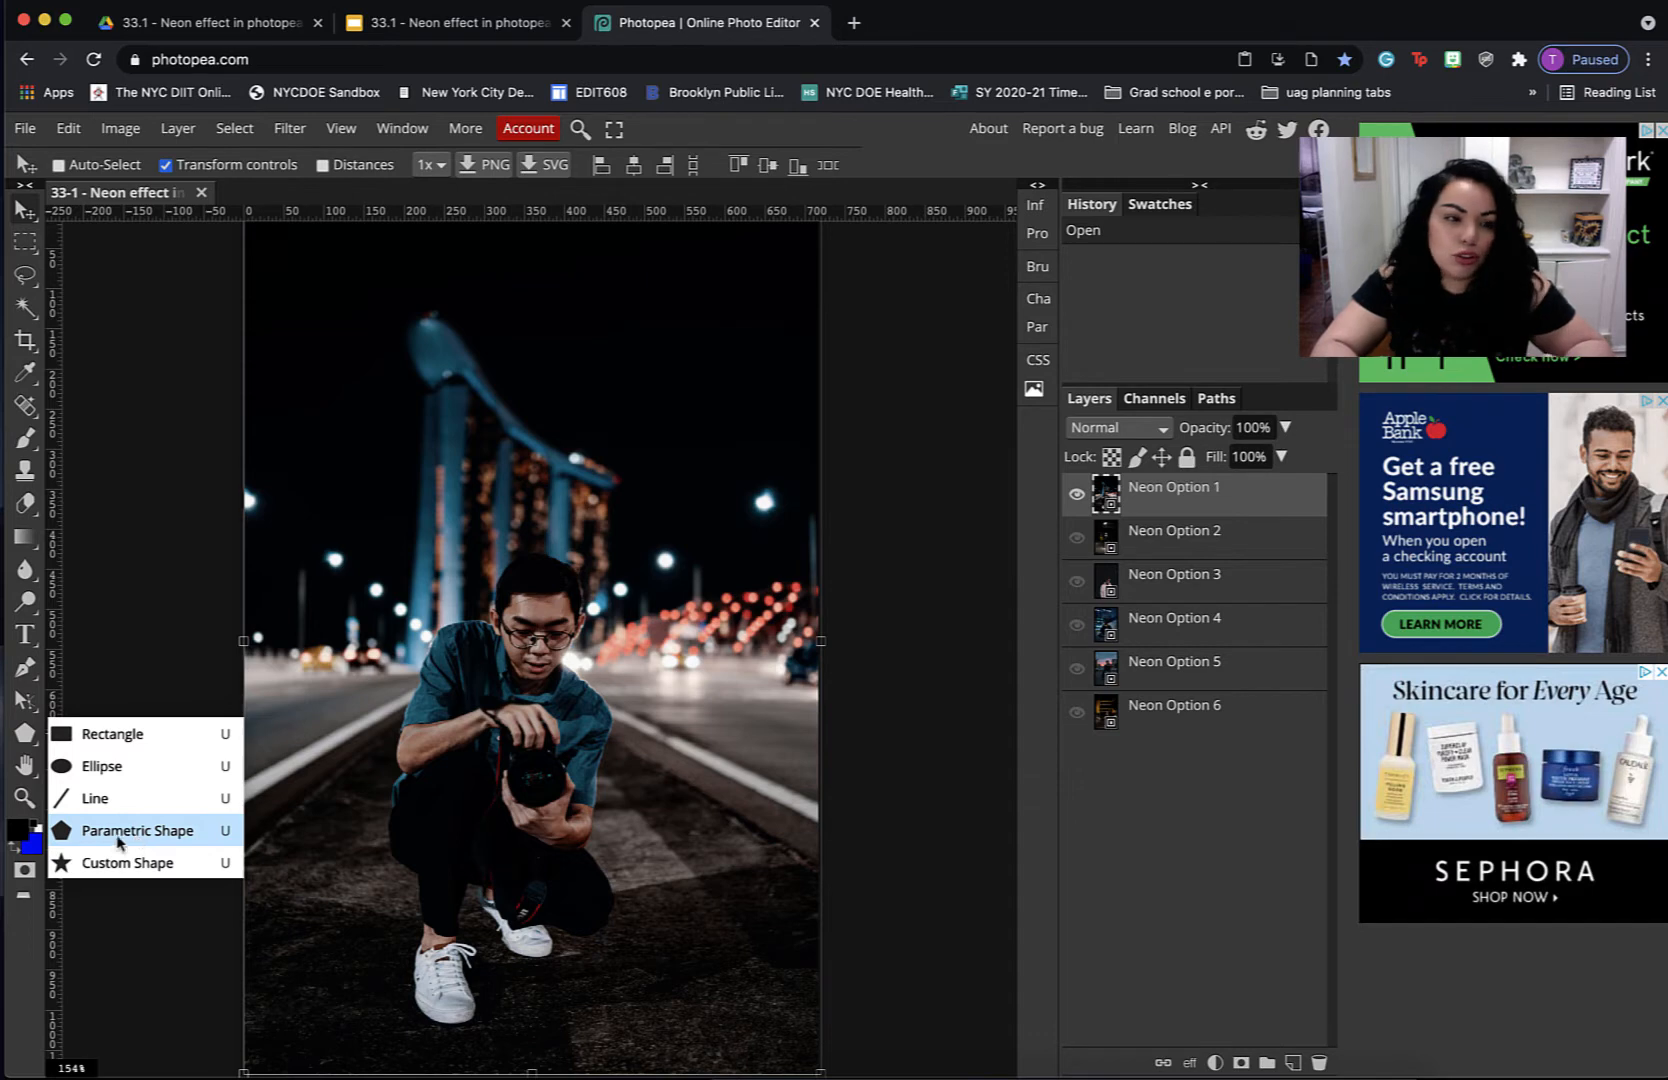
{"action": "left_click", "coordinate": [154, 836]}
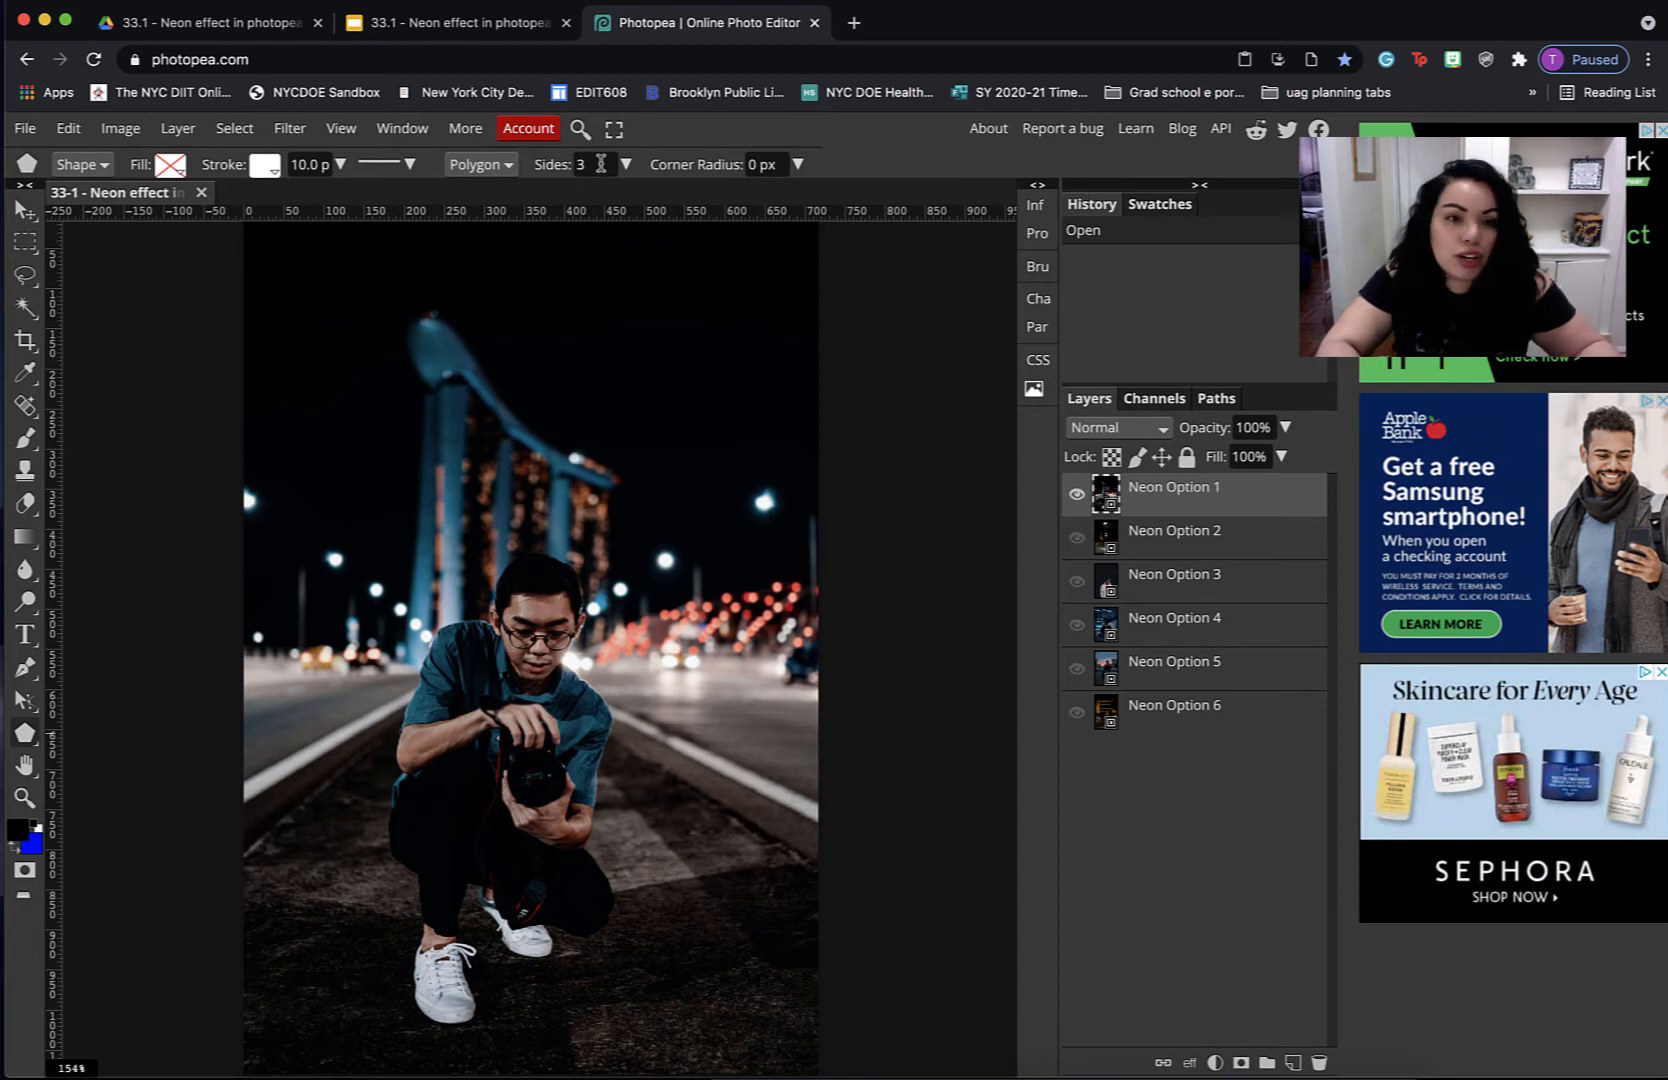
{"action": "left_click", "coordinate": [600, 164]}
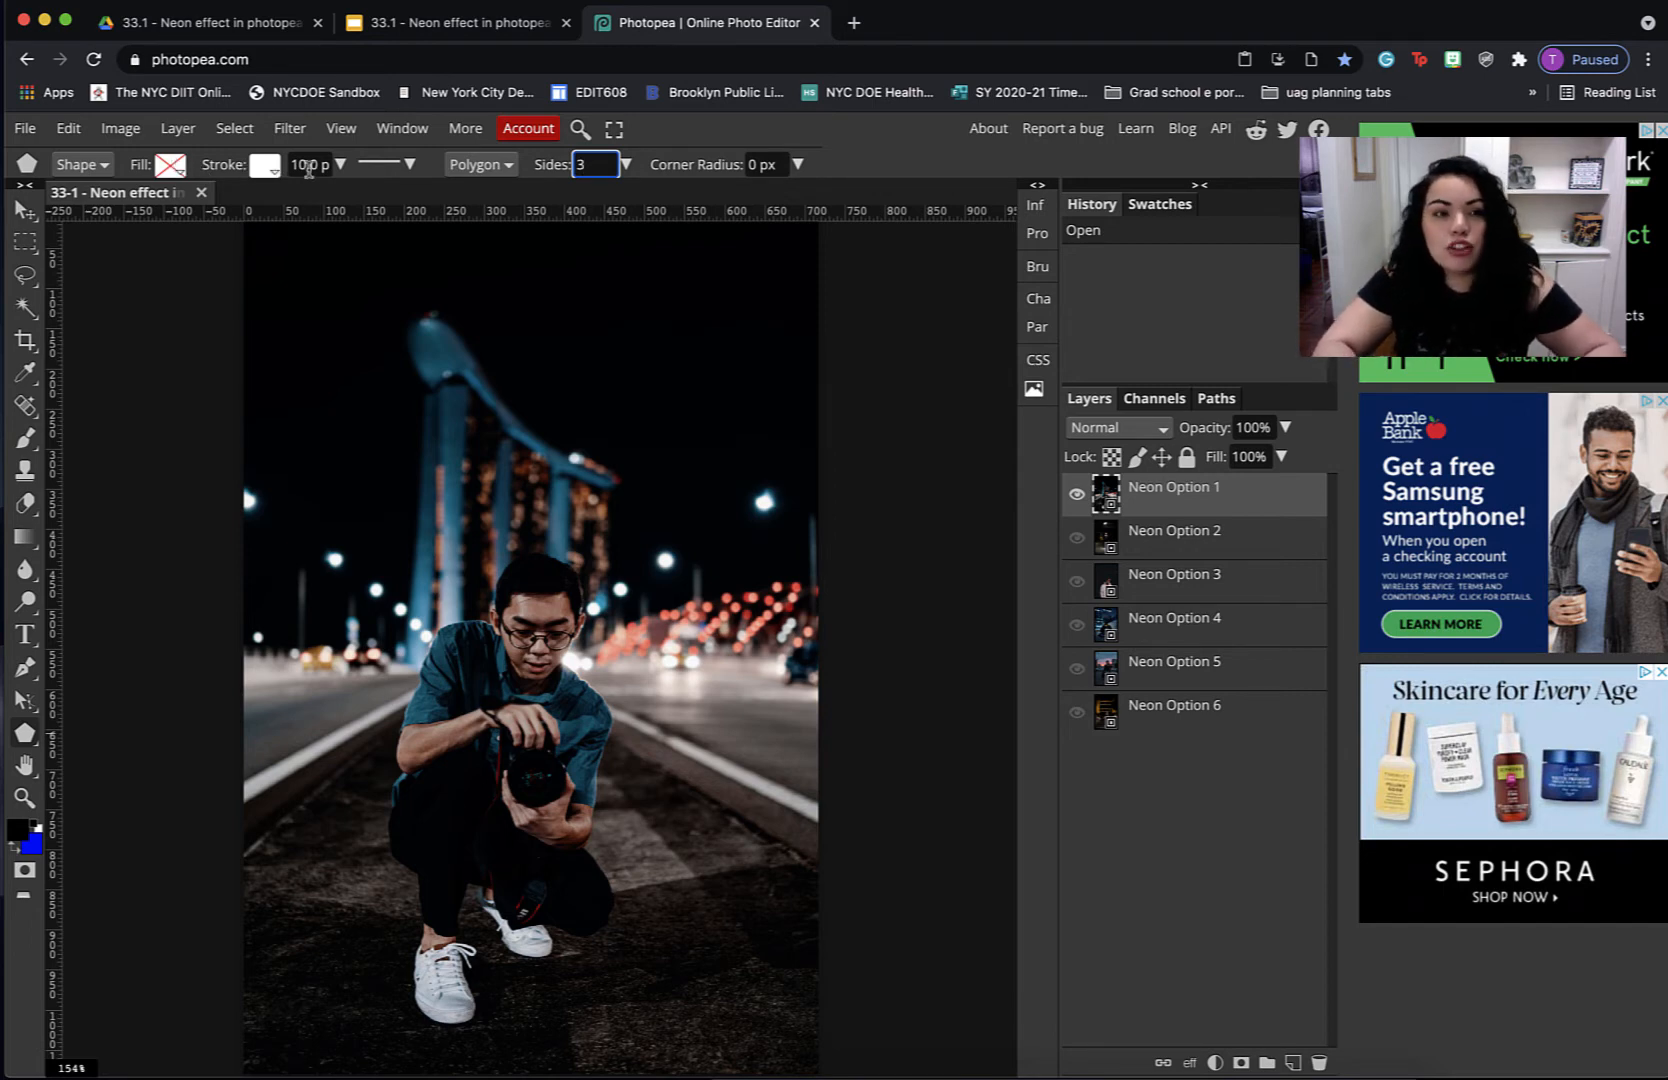
{"action": "scroll", "coordinate": [307, 167], "scroll_direction": "down", "scroll_amount": 2}
{"action": "left_click", "coordinate": [303, 164]}
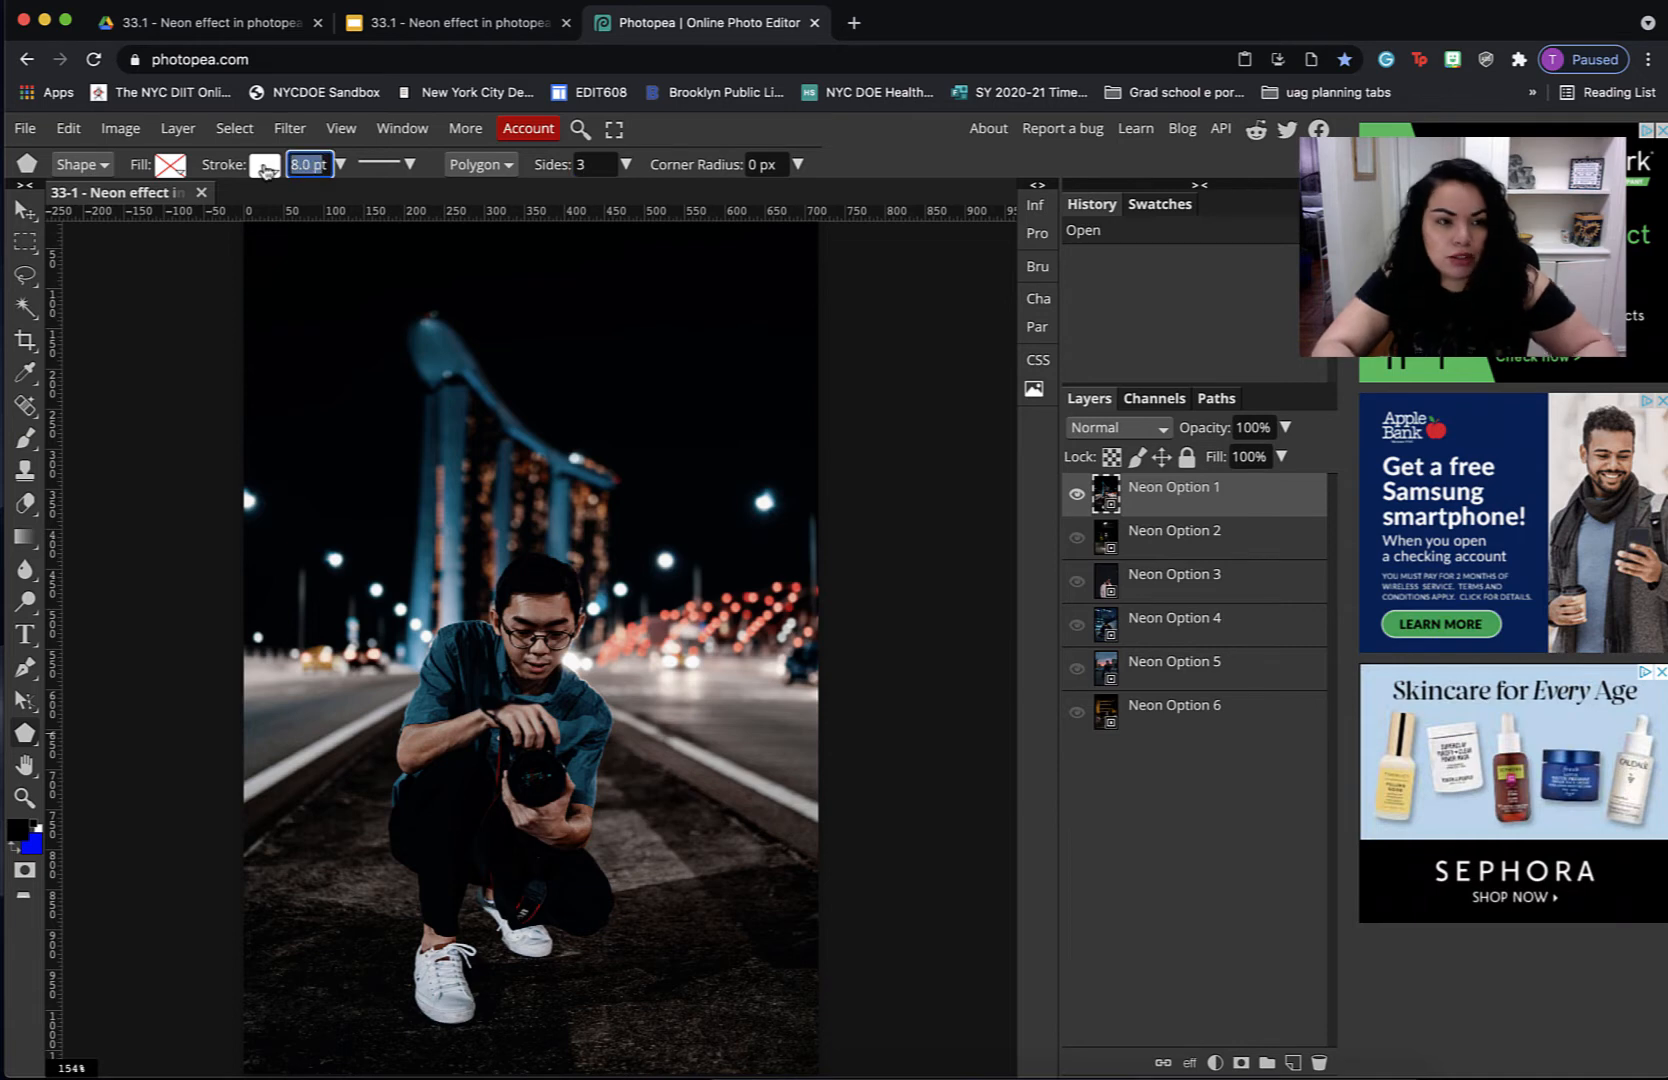
{"action": "type", "text": "10"}
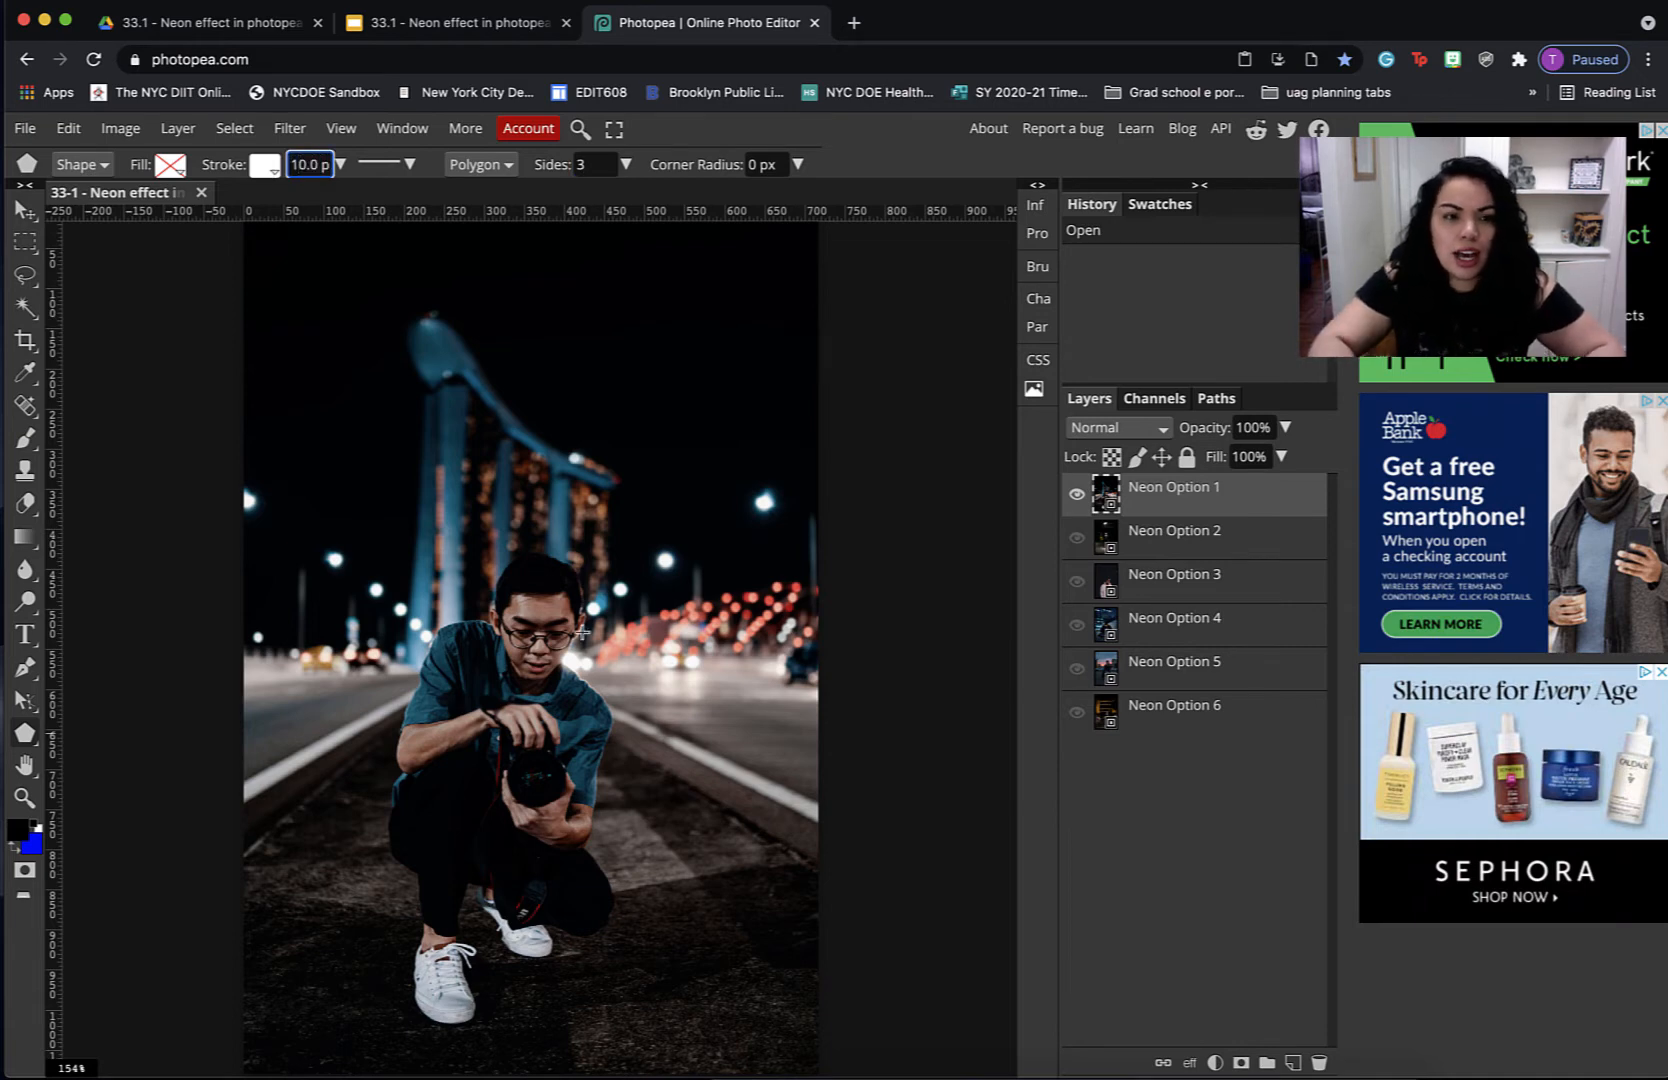
{"action": "left_click_drag", "start_coordinate": [432, 530], "coordinate": [622, 630]}
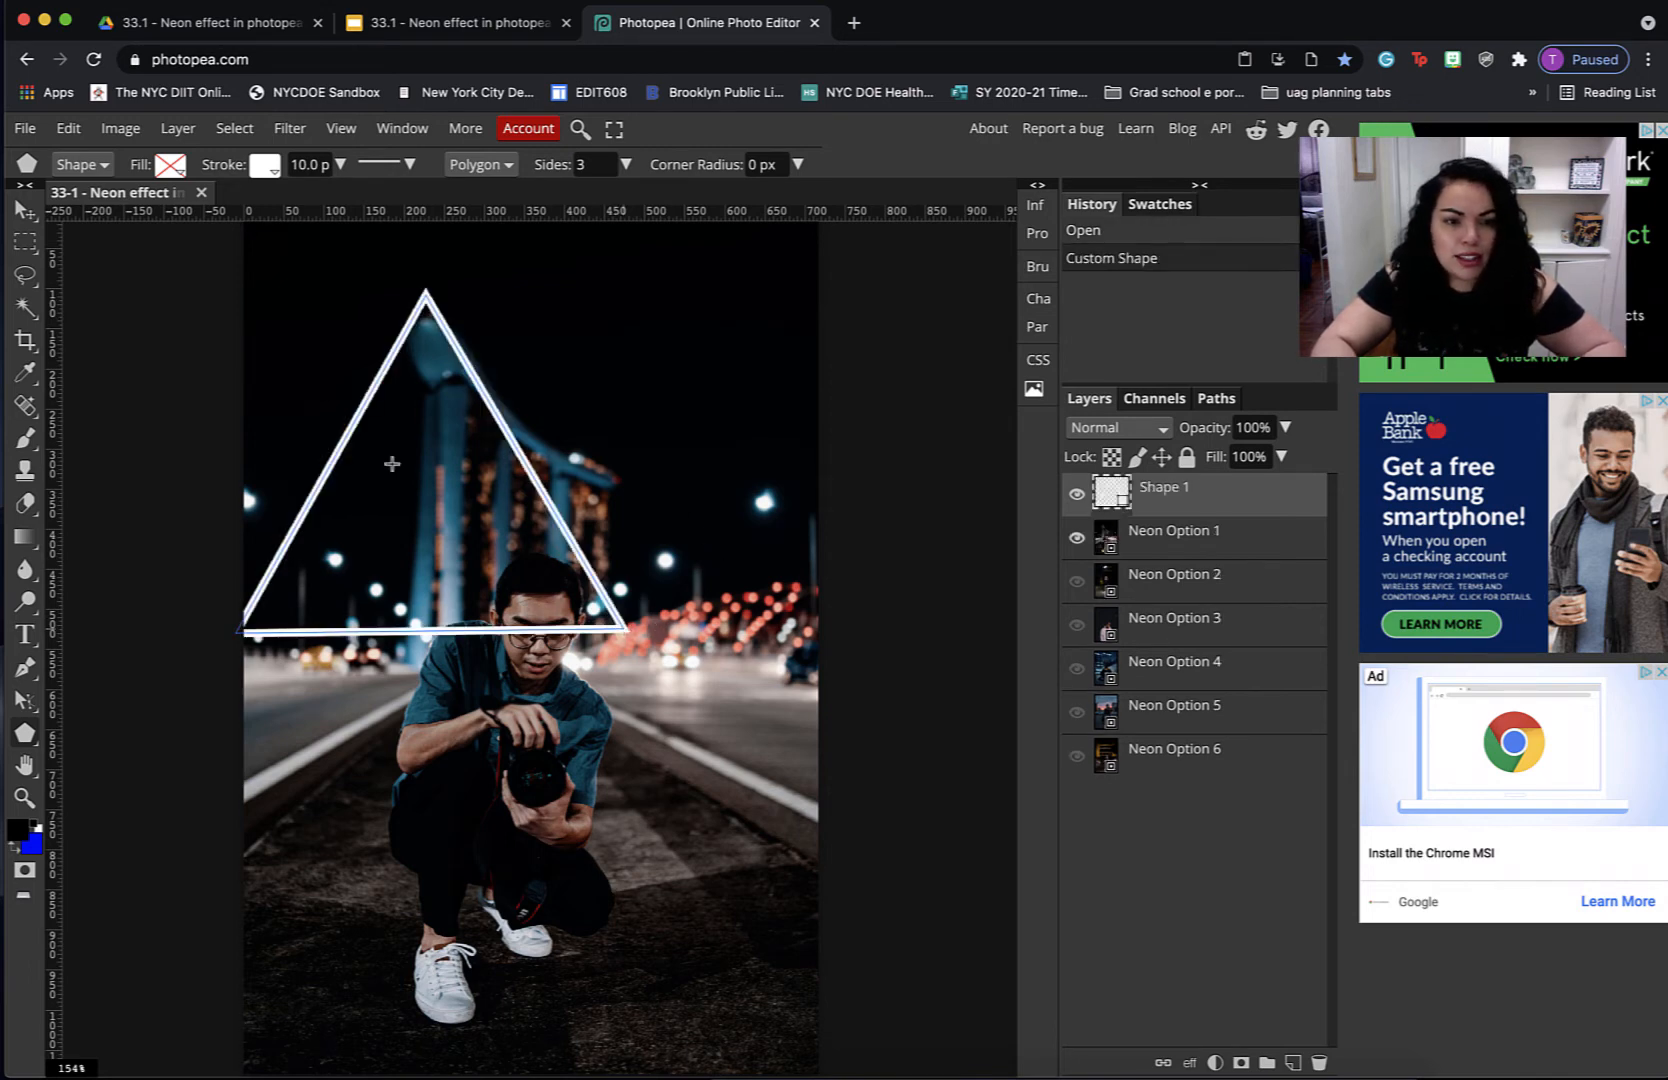
- Move the triangle over the crouching man and scale it to about 110% width and 123% height
{"action": "key", "text": "v"}
{"action": "left_click_drag", "start_coordinate": [508, 437], "coordinate": [600, 672]}
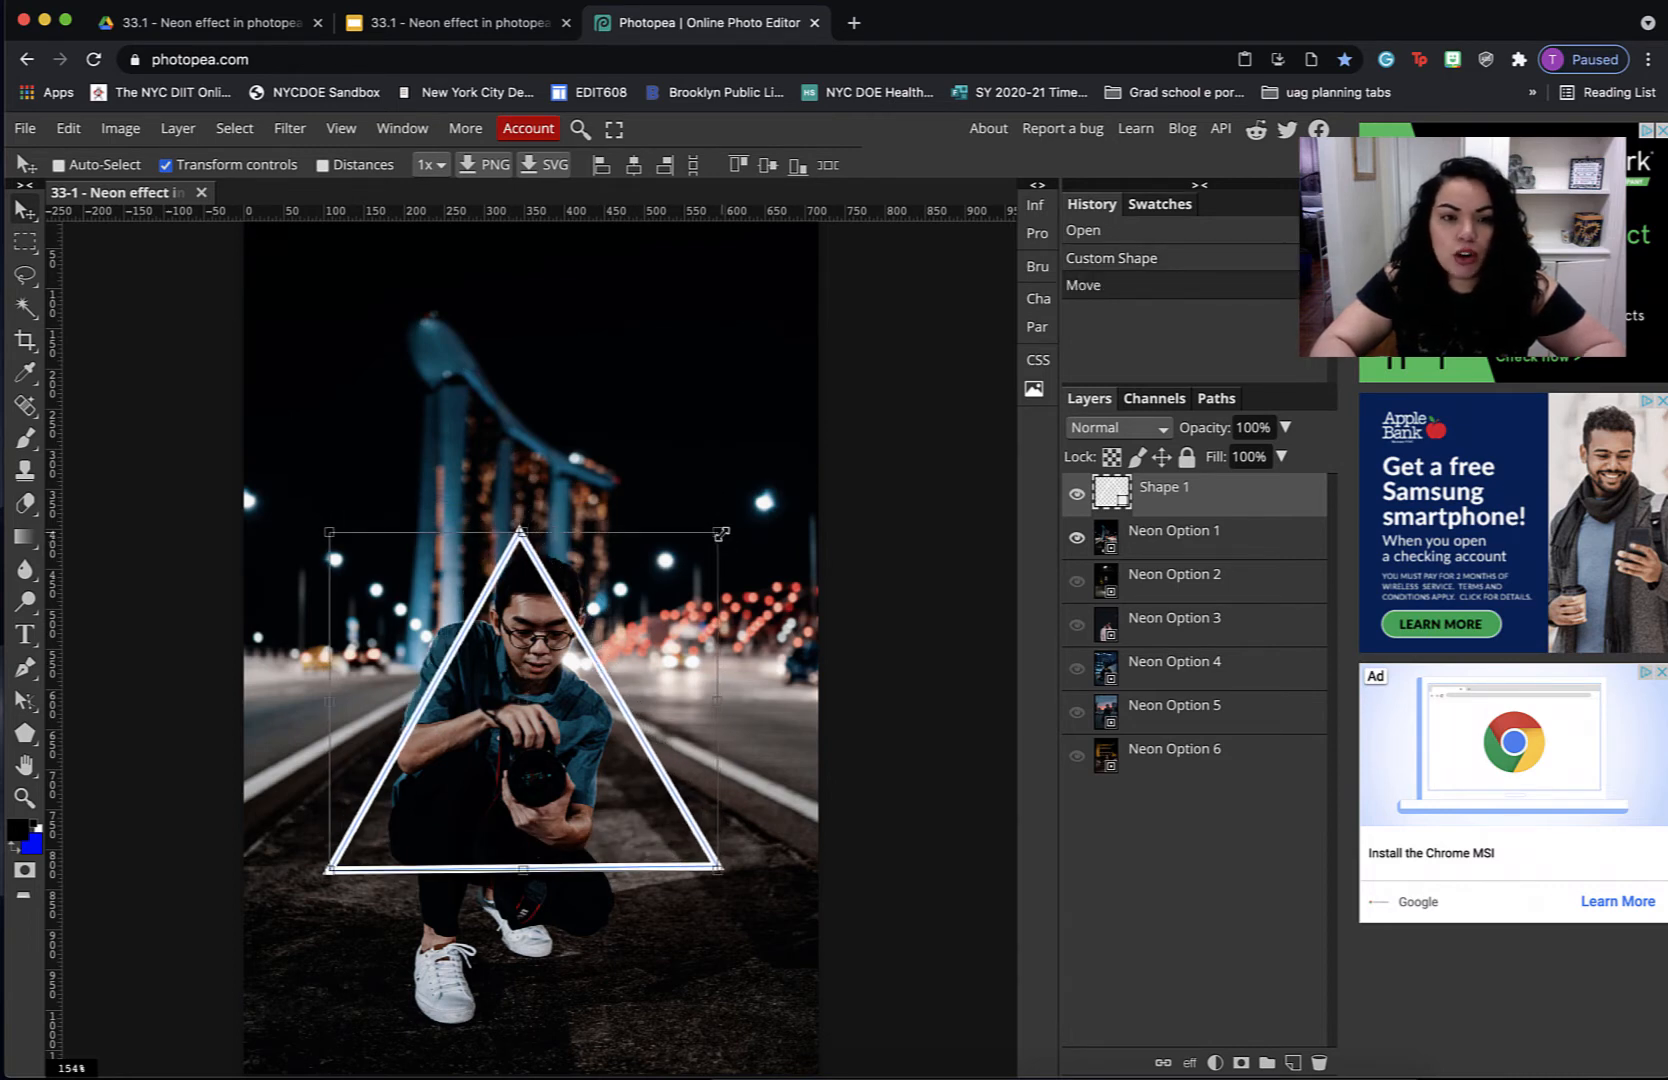
{"action": "left_click_drag", "start_coordinate": [717, 532], "coordinate": [757, 498]}
{"action": "left_click_drag", "start_coordinate": [590, 580], "coordinate": [582, 614]}
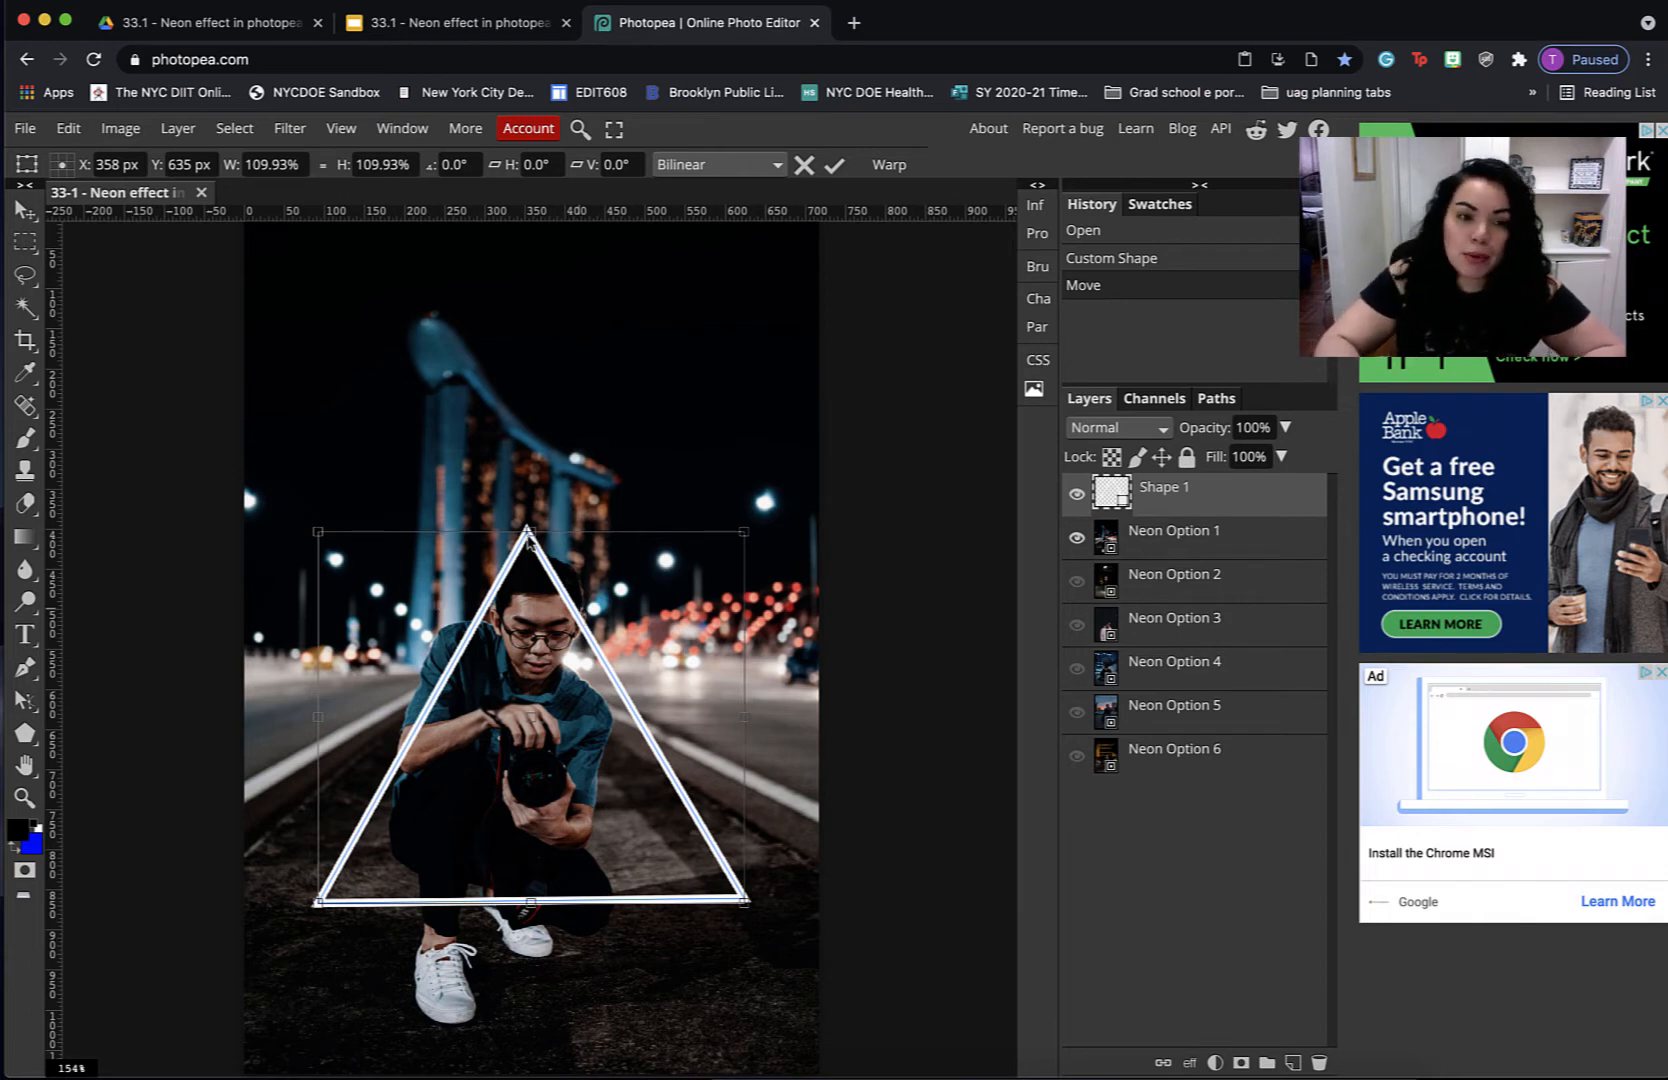
{"action": "left_click_drag", "start_coordinate": [541, 568], "coordinate": [541, 545]}
{"action": "left_click_drag", "start_coordinate": [531, 880], "coordinate": [531, 923]}
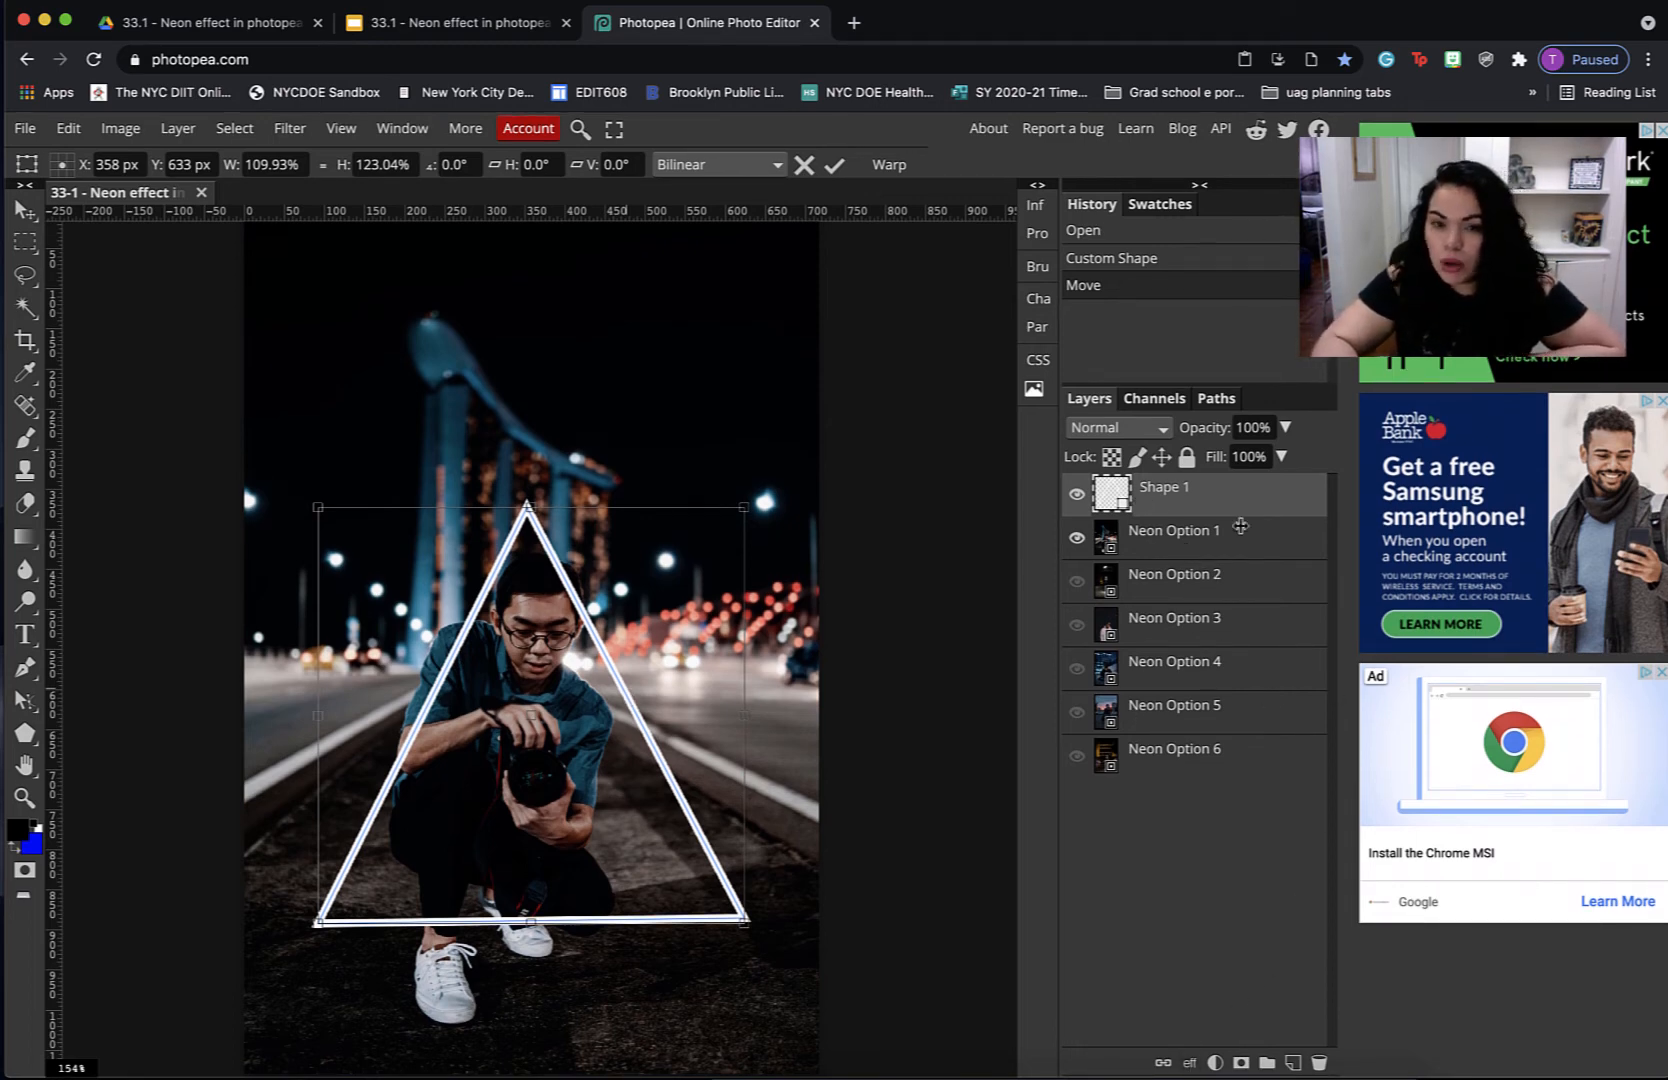
- Add a blue Outer Glow to the triangle layer with 65% opacity, 4% spread and 24 px size
{"action": "double_click", "coordinate": [1278, 502]}
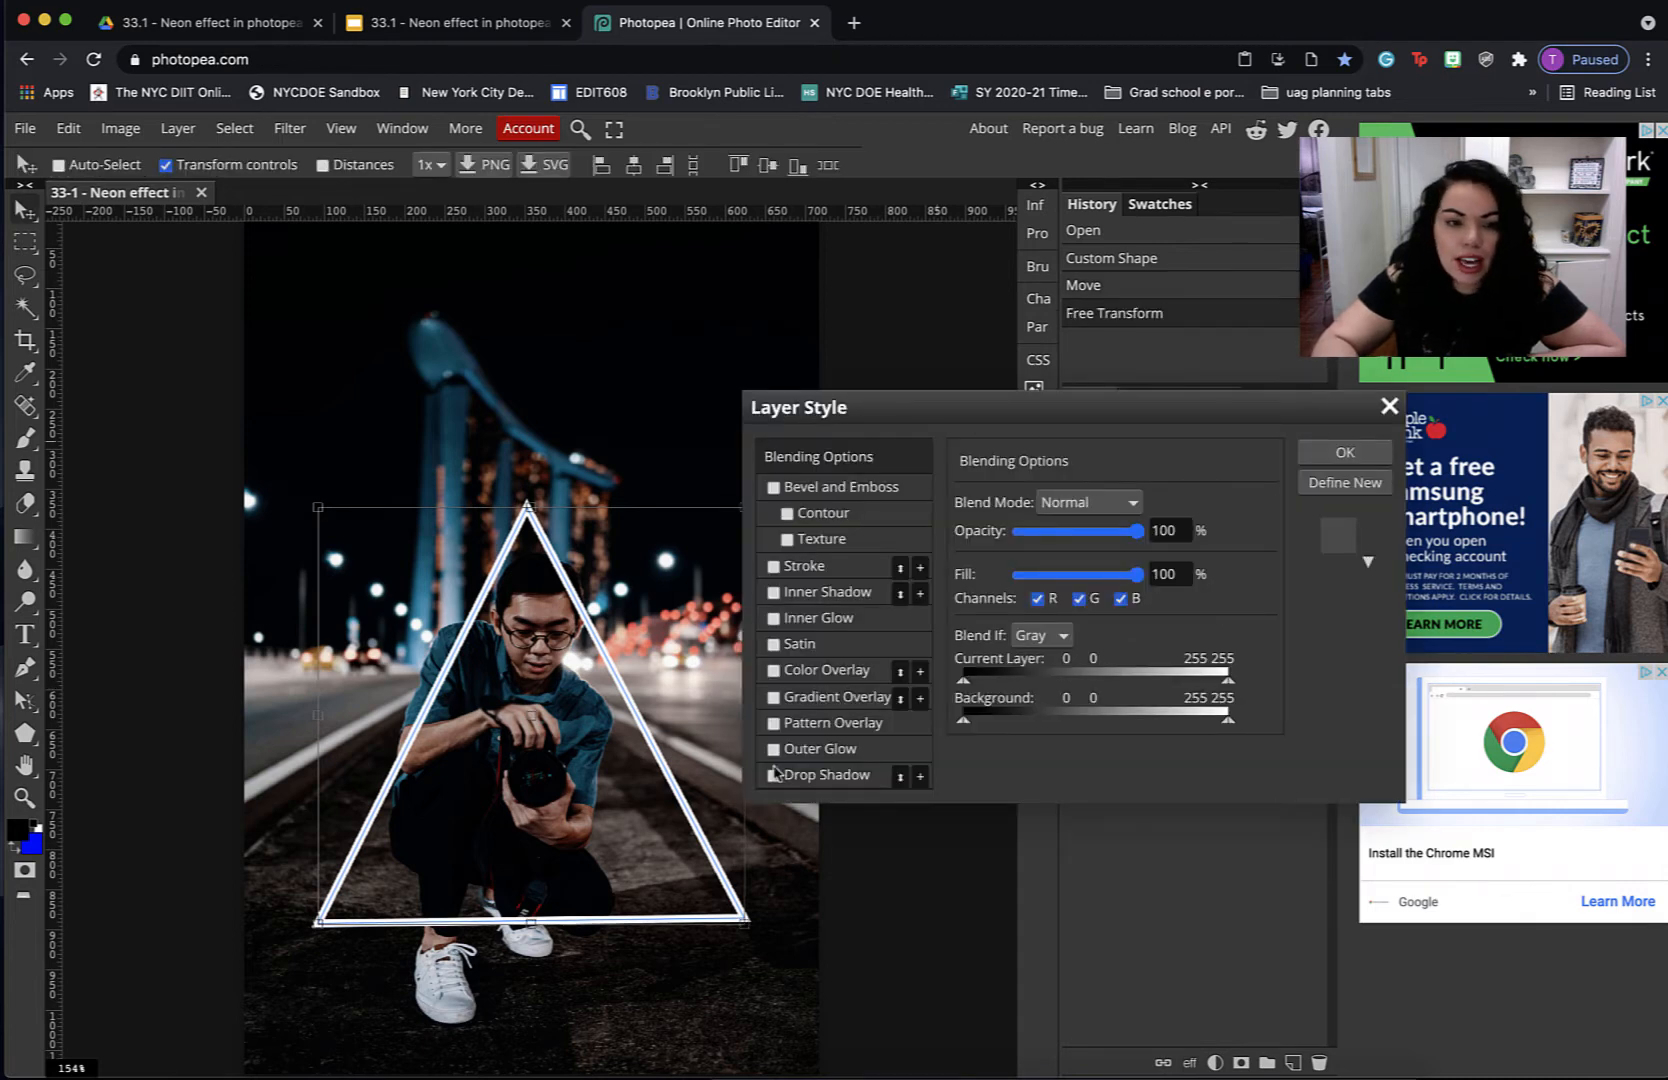
{"action": "left_click", "coordinate": [826, 750]}
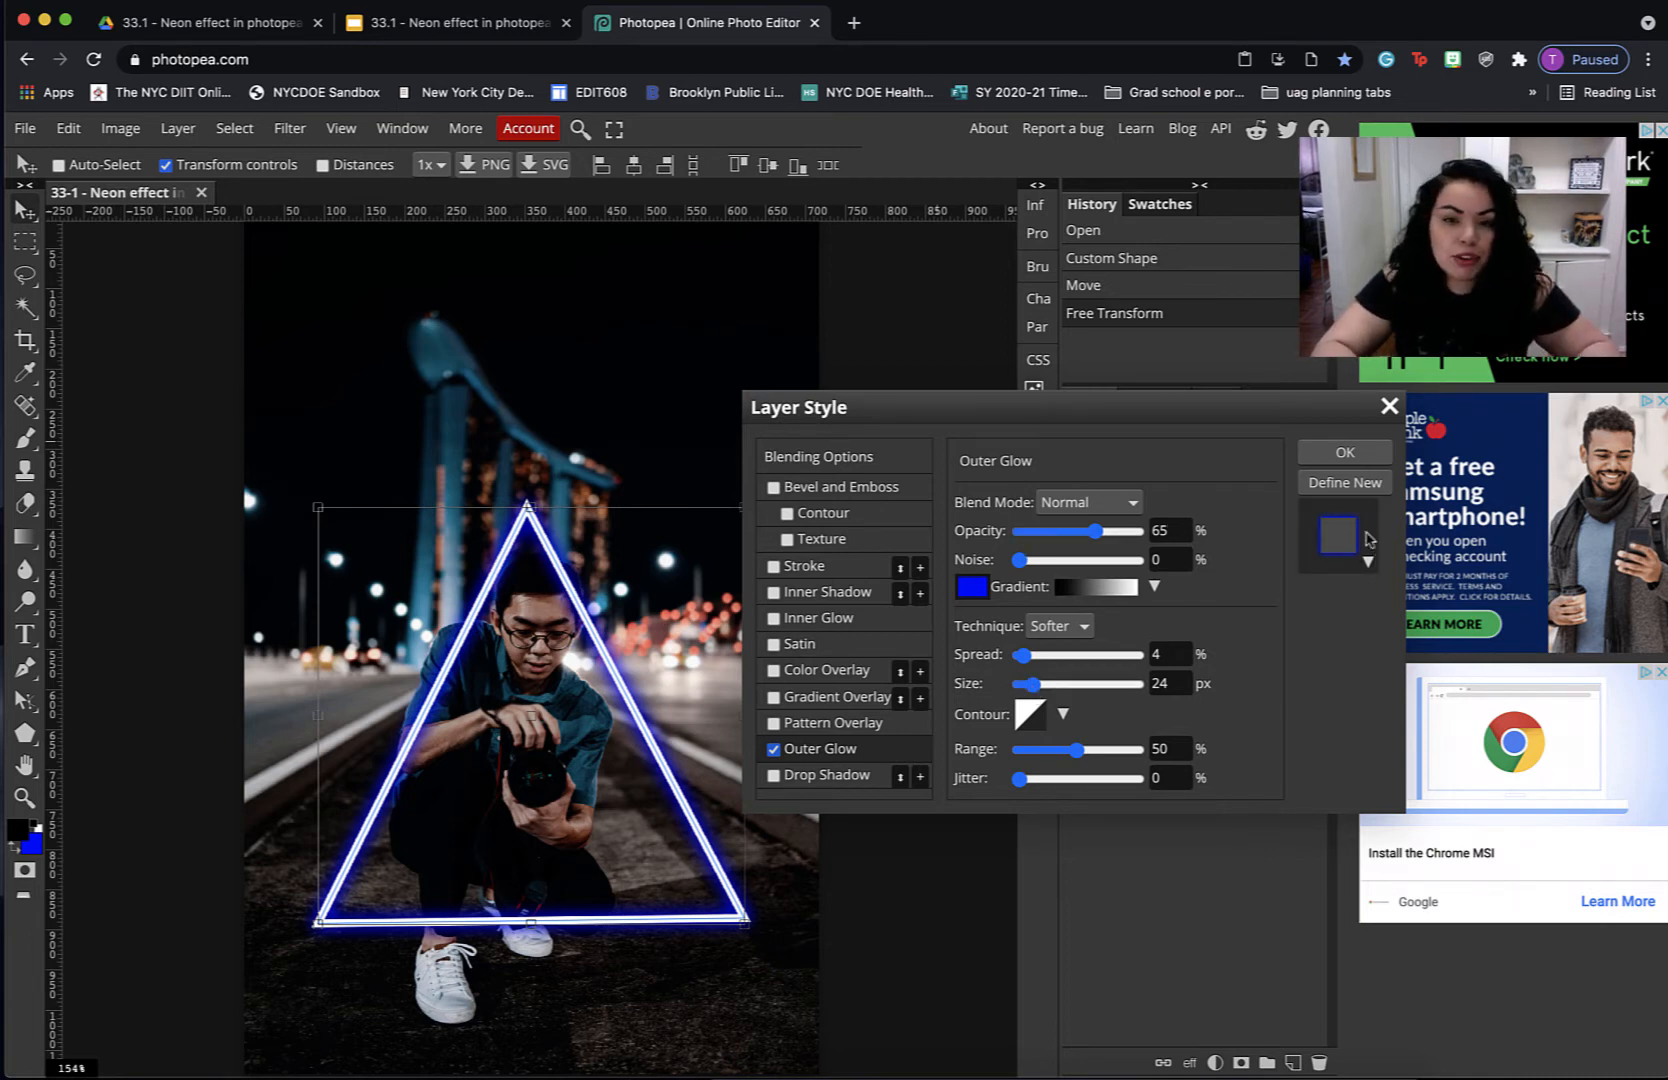
{"action": "left_click", "coordinate": [1346, 453]}
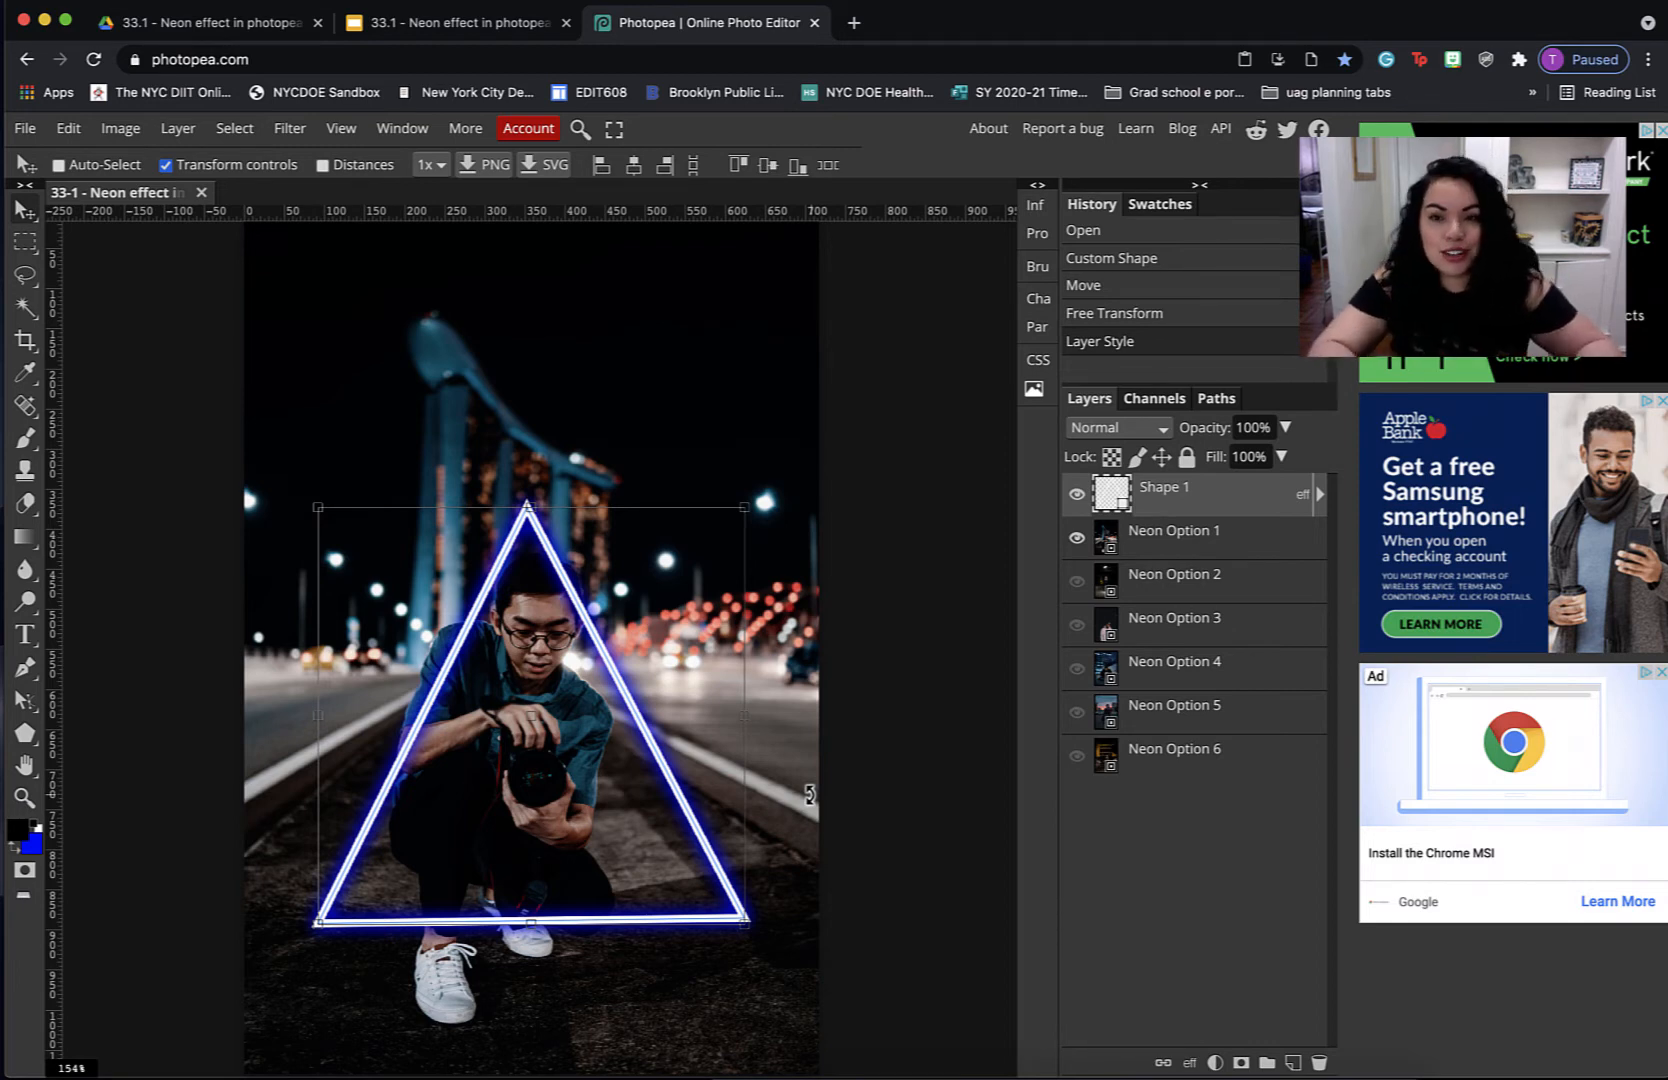
- Add a raster mask to the triangle layer and ready the Brush tool at 7 px size and 100% hardness
{"action": "scroll", "coordinate": [797, 786], "scroll_direction": "up", "scroll_amount": 1}
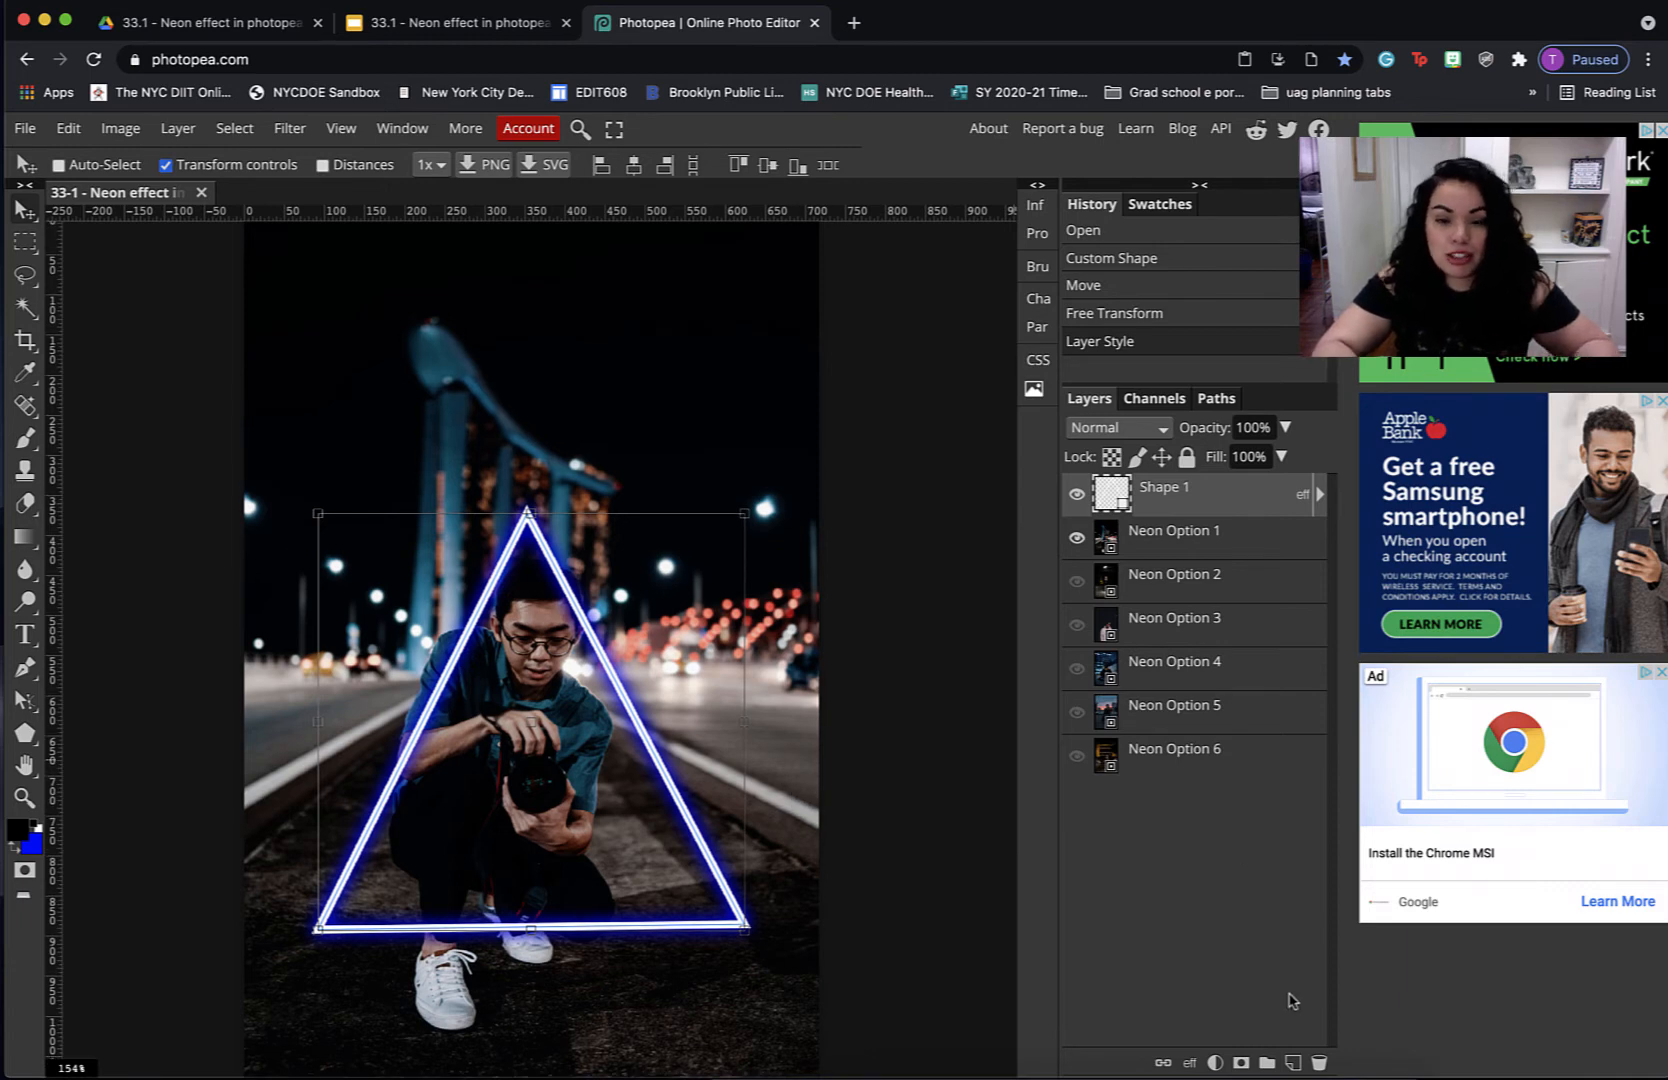
{"action": "left_click", "coordinate": [1241, 1062]}
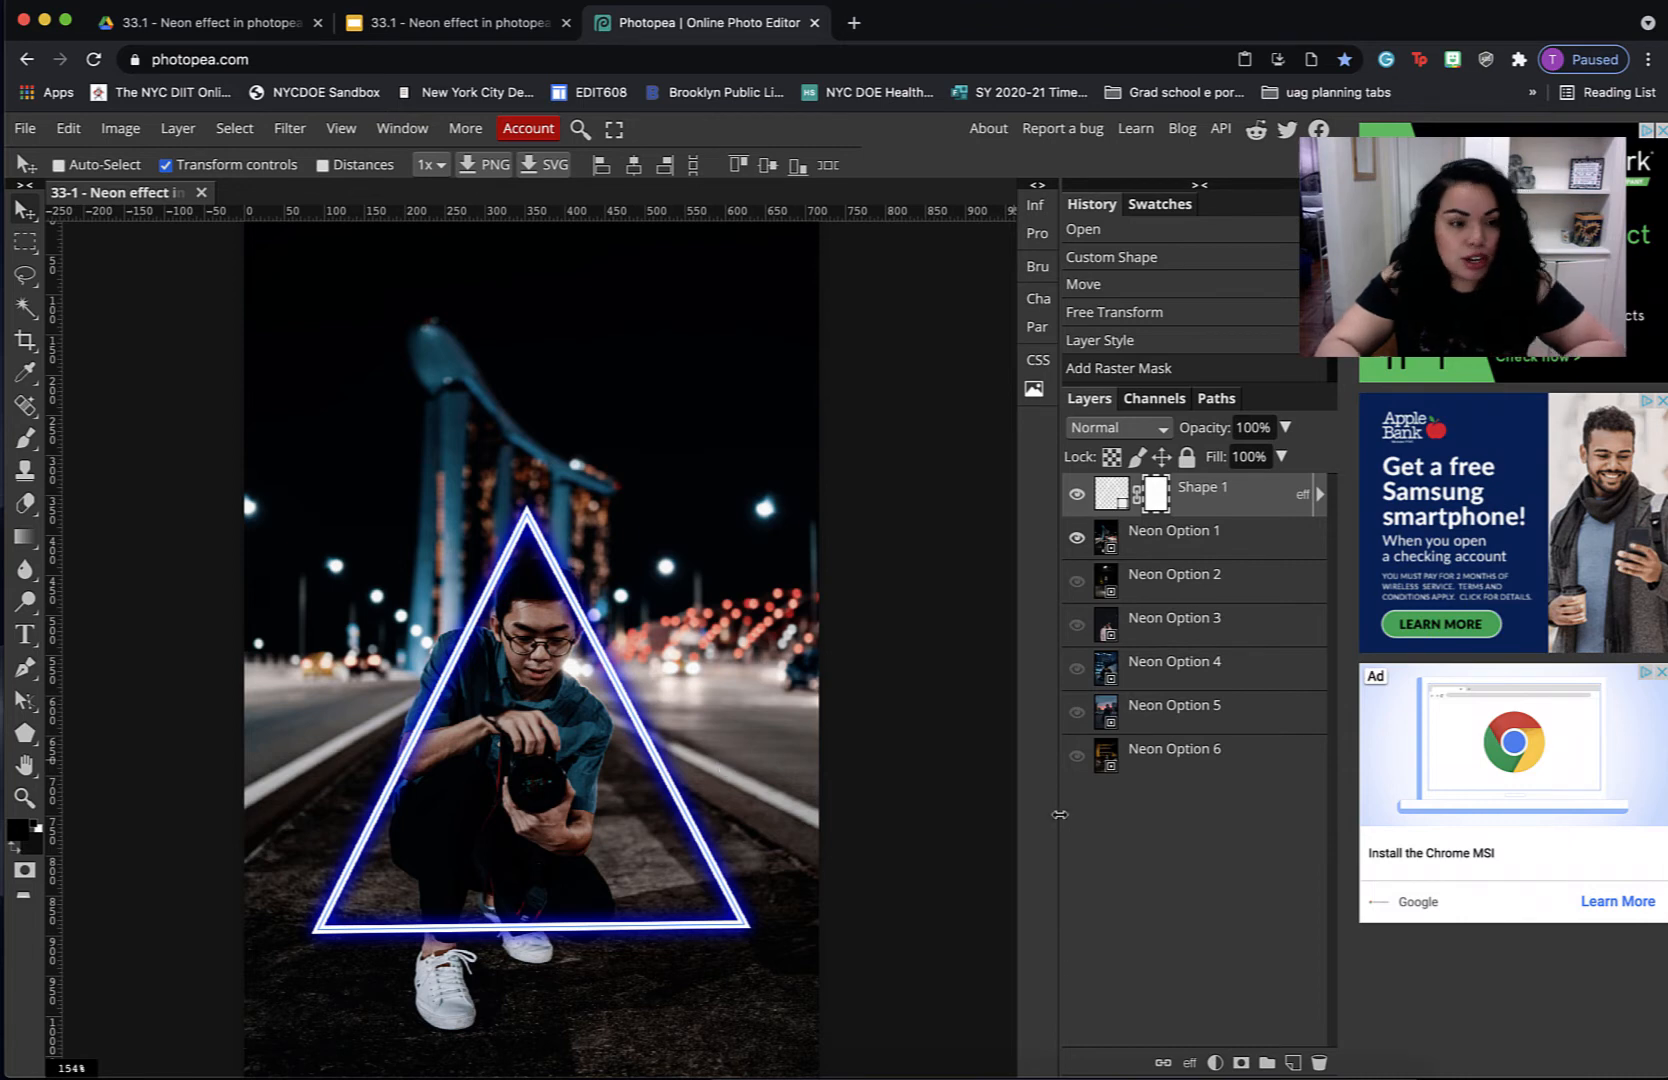
{"action": "left_click", "coordinate": [25, 797]}
{"action": "left_click", "coordinate": [580, 650]}
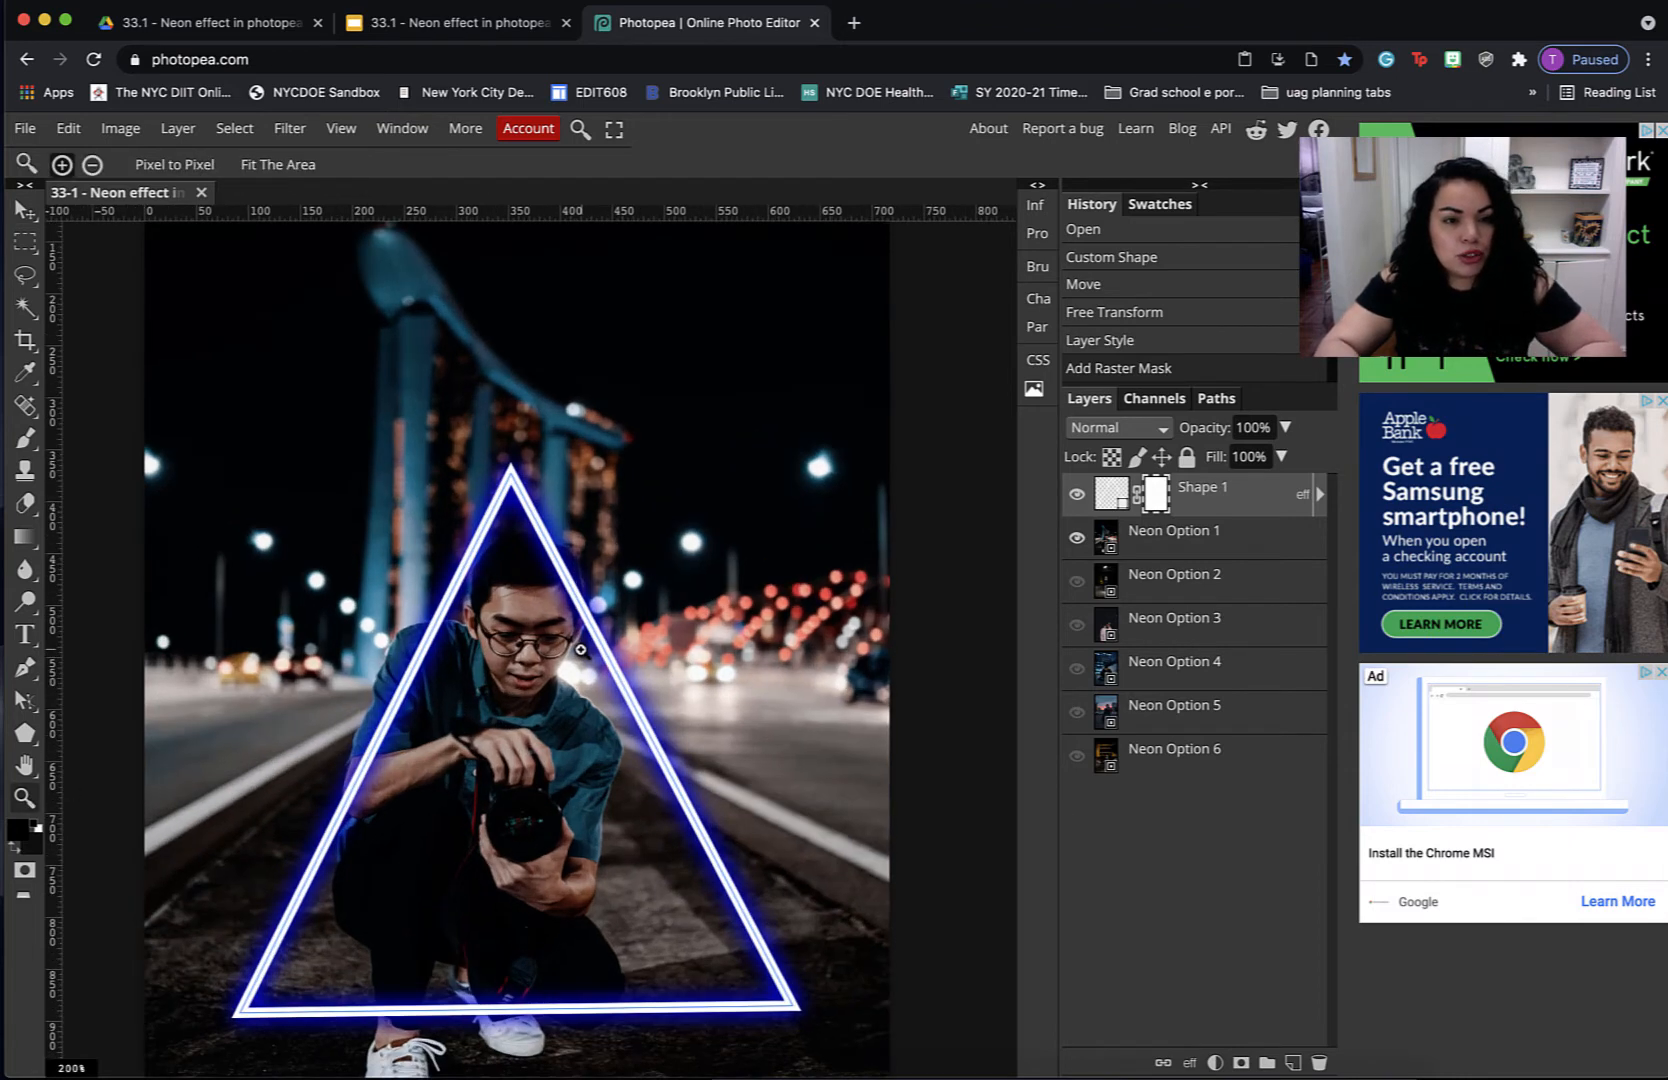
{"action": "left_click", "coordinate": [580, 650]}
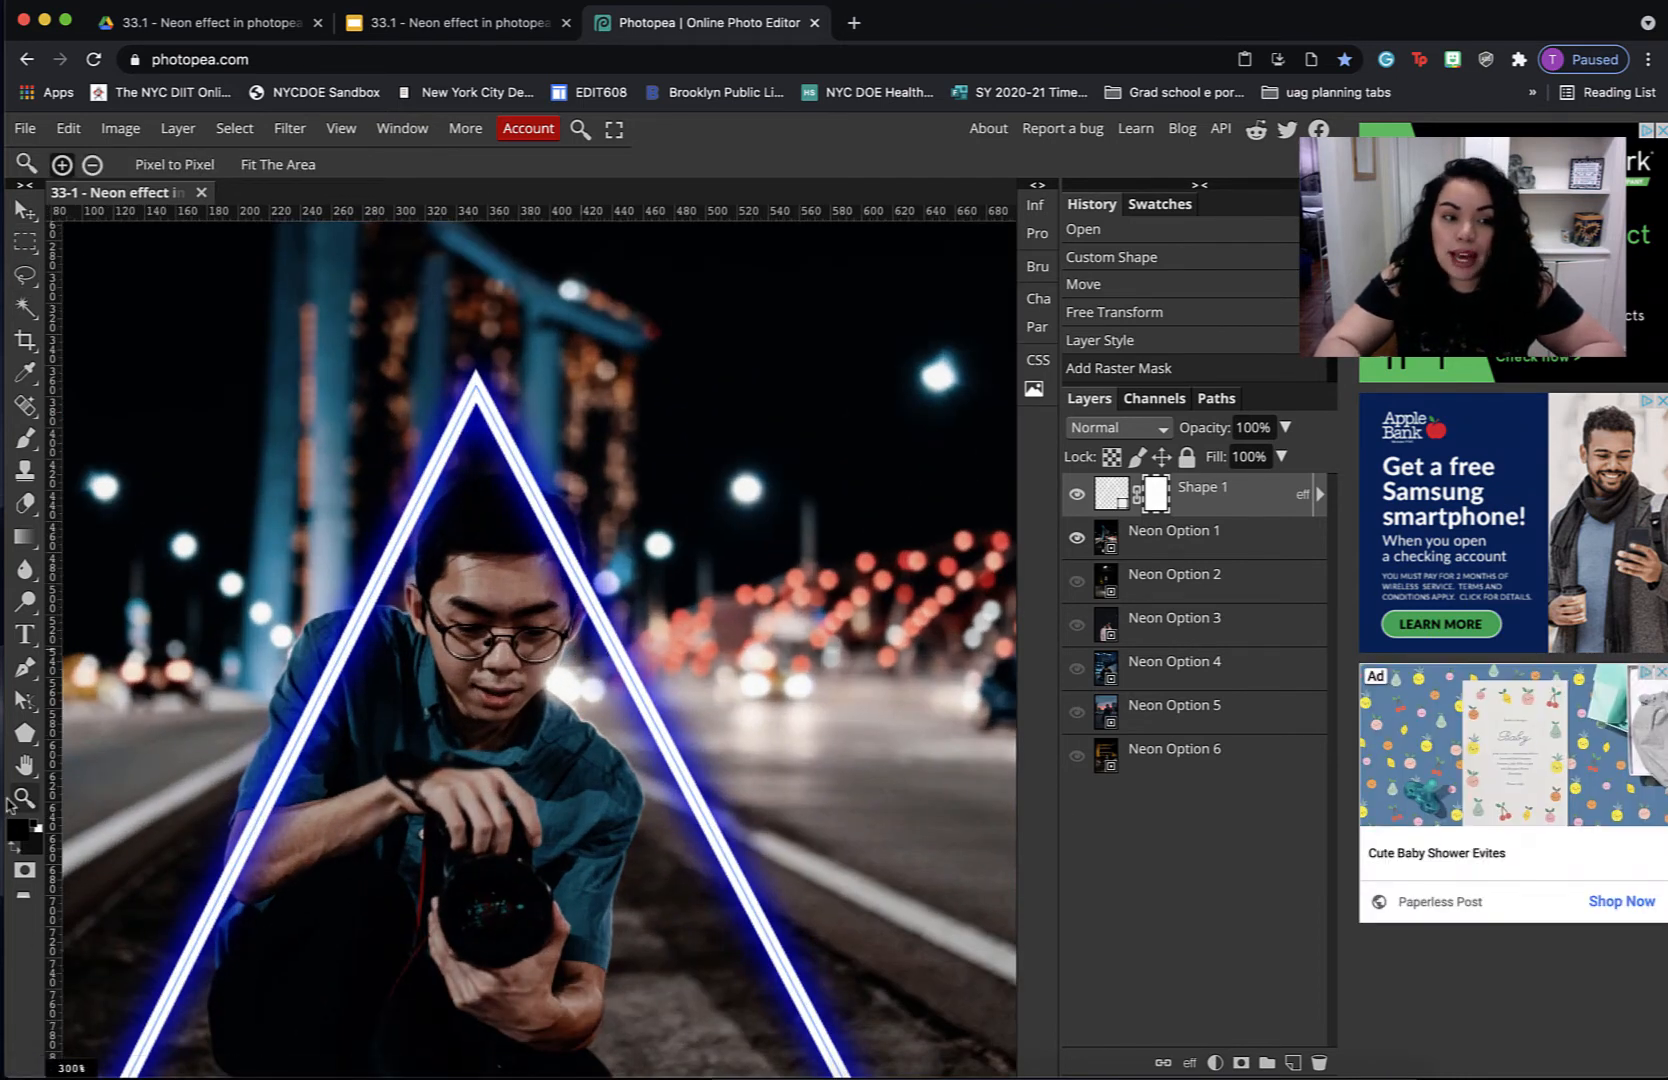
{"action": "left_click", "coordinate": [25, 437]}
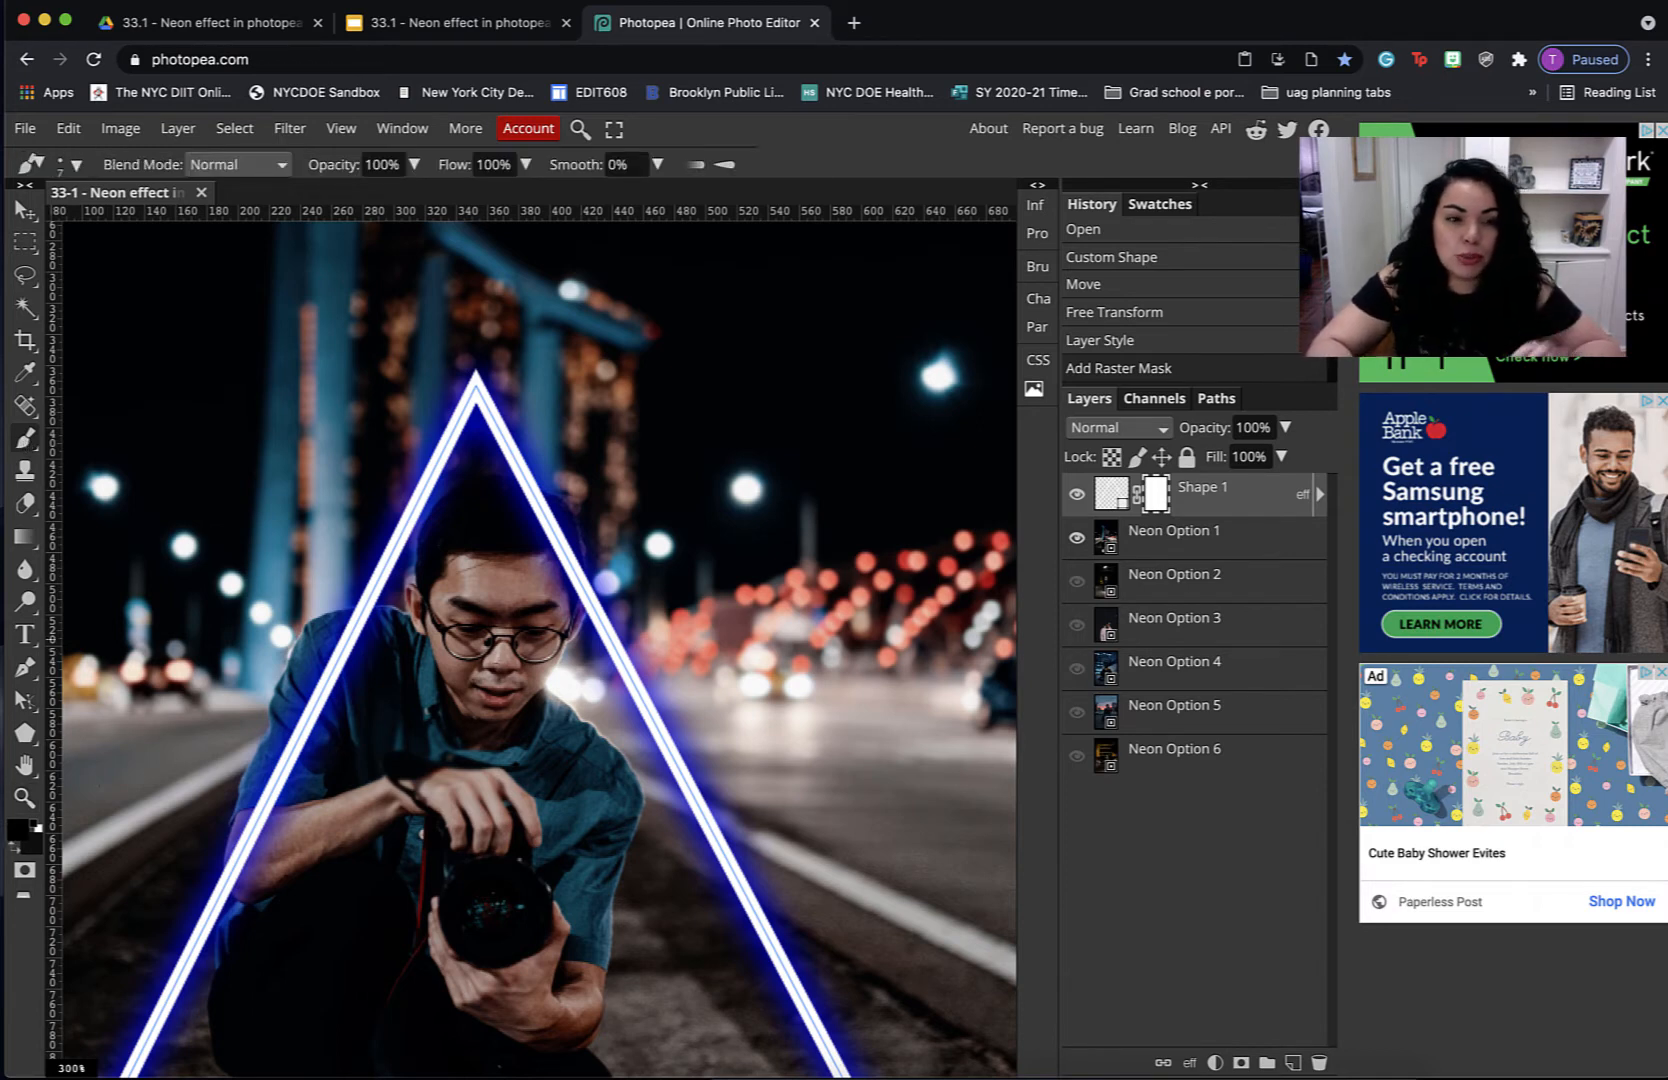
{"action": "left_click", "coordinate": [76, 164]}
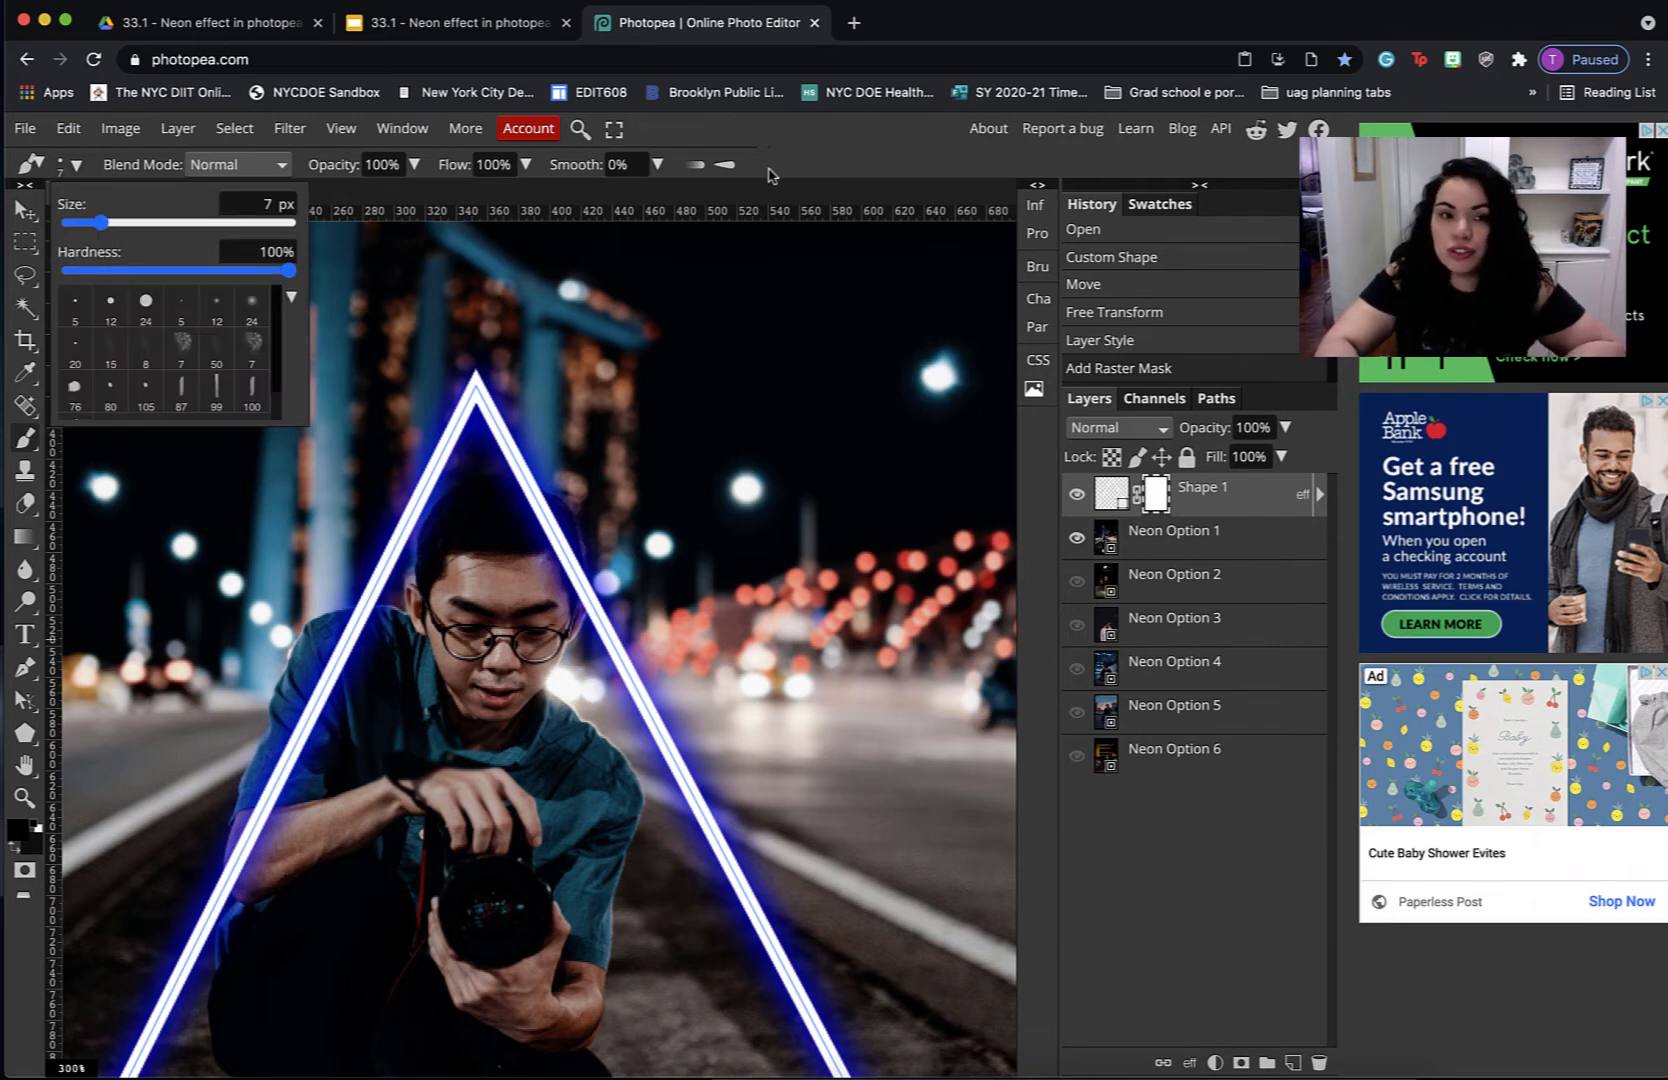
{"action": "left_click", "coordinate": [822, 170]}
- Paint black on the mask to hide the triangle where it crosses the man's head, face and shoulder
{"action": "scroll", "coordinate": [558, 700], "scroll_direction": "up", "scroll_amount": 3}
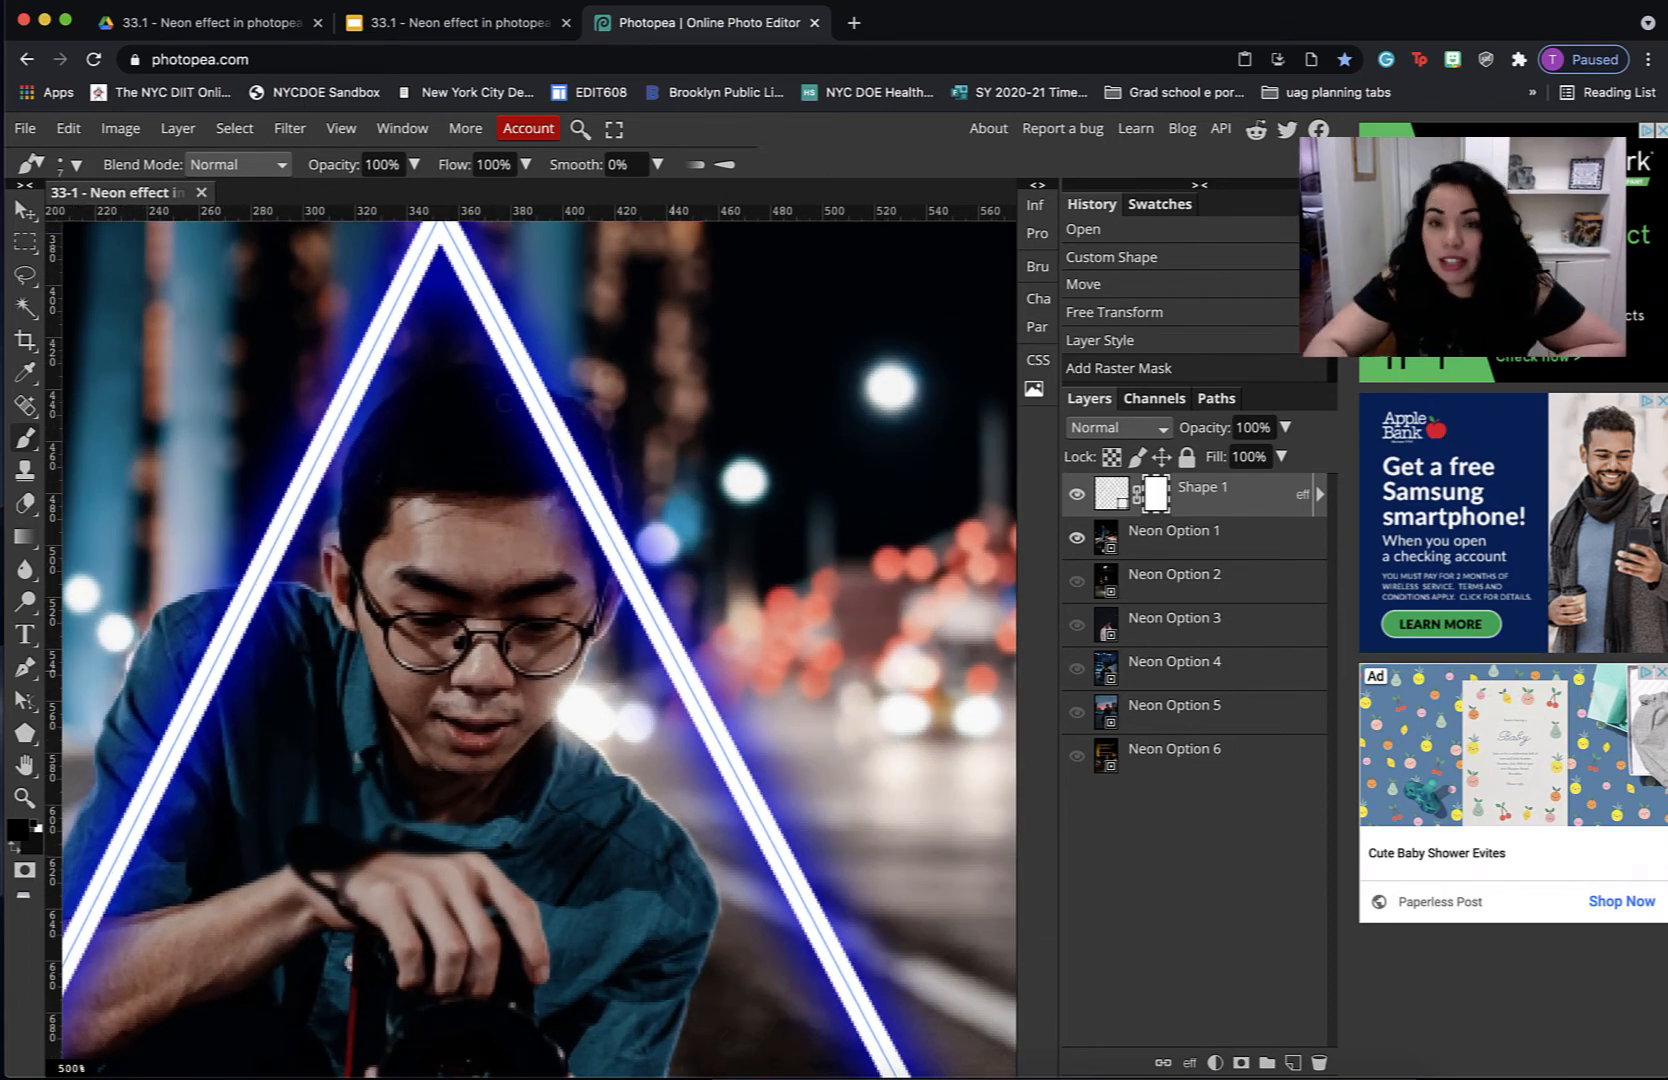
{"action": "scroll", "coordinate": [505, 403], "scroll_direction": "right", "scroll_amount": 2}
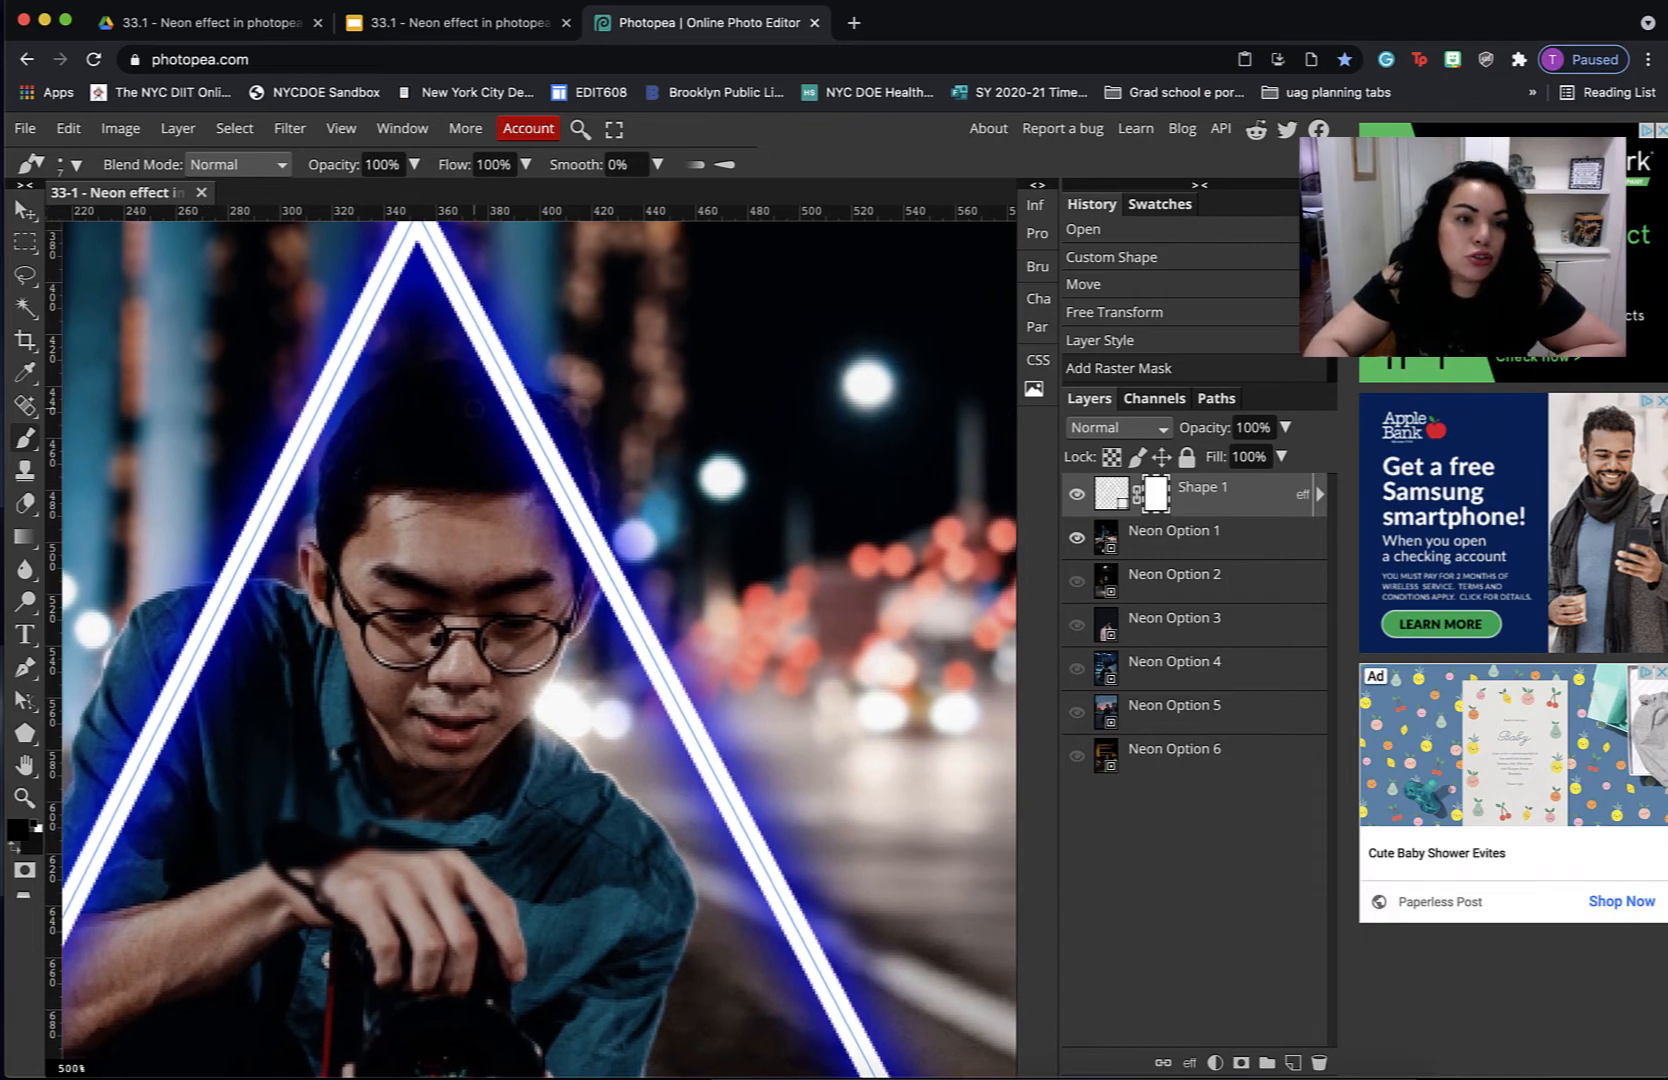
{"action": "scroll", "coordinate": [475, 408], "scroll_direction": "right", "scroll_amount": 1}
{"action": "scroll", "coordinate": [488, 407], "scroll_direction": "right", "scroll_amount": 2}
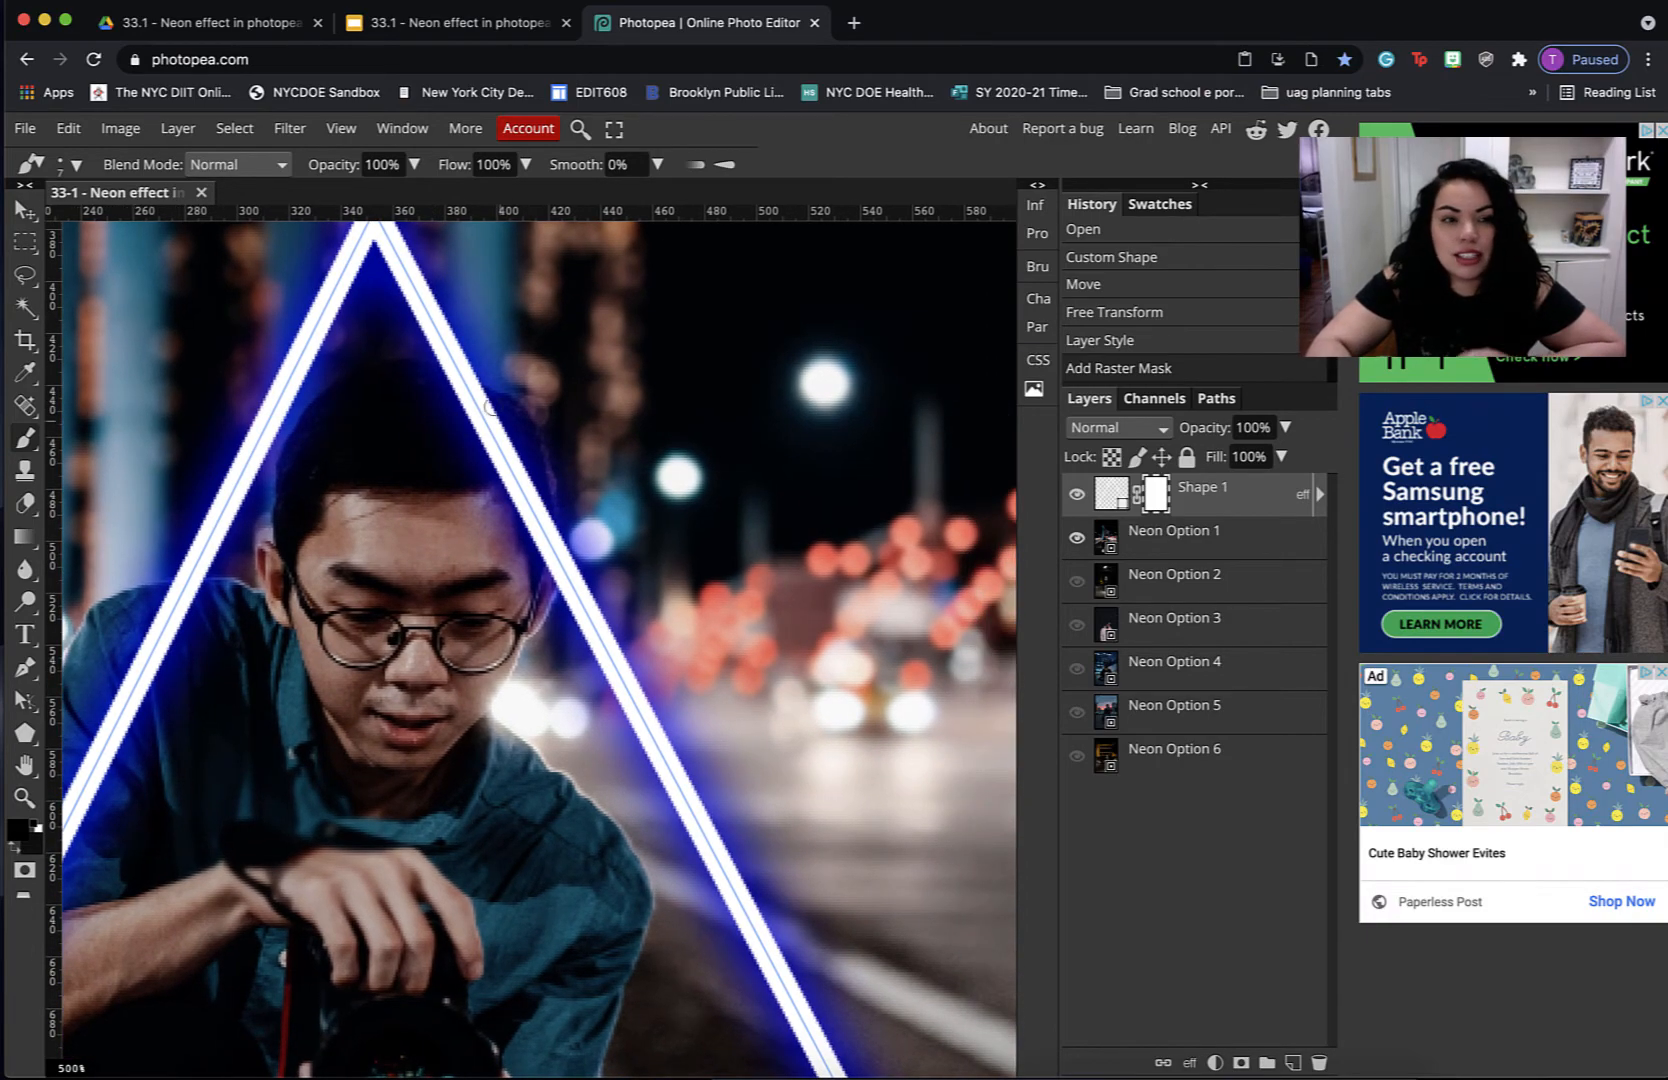
{"action": "scroll", "coordinate": [462, 372], "scroll_direction": "up", "scroll_amount": 3}
{"action": "mouse_move", "coordinate": [450, 390]}
{"action": "left_mouse_down"}
{"action": "mouse_move", "coordinate": [505, 430]}
{"action": "mouse_move", "coordinate": [625, 650]}
{"action": "left_mouse_up"}
{"action": "scroll", "coordinate": [625, 600], "scroll_direction": "up", "scroll_amount": 3}
{"action": "left_click_drag", "start_coordinate": [700, 520], "coordinate": [760, 680]}
{"action": "scroll", "coordinate": [530, 650], "scroll_direction": "left", "scroll_amount": 5}
{"action": "left_click_drag", "start_coordinate": [570, 500], "coordinate": [380, 870]}
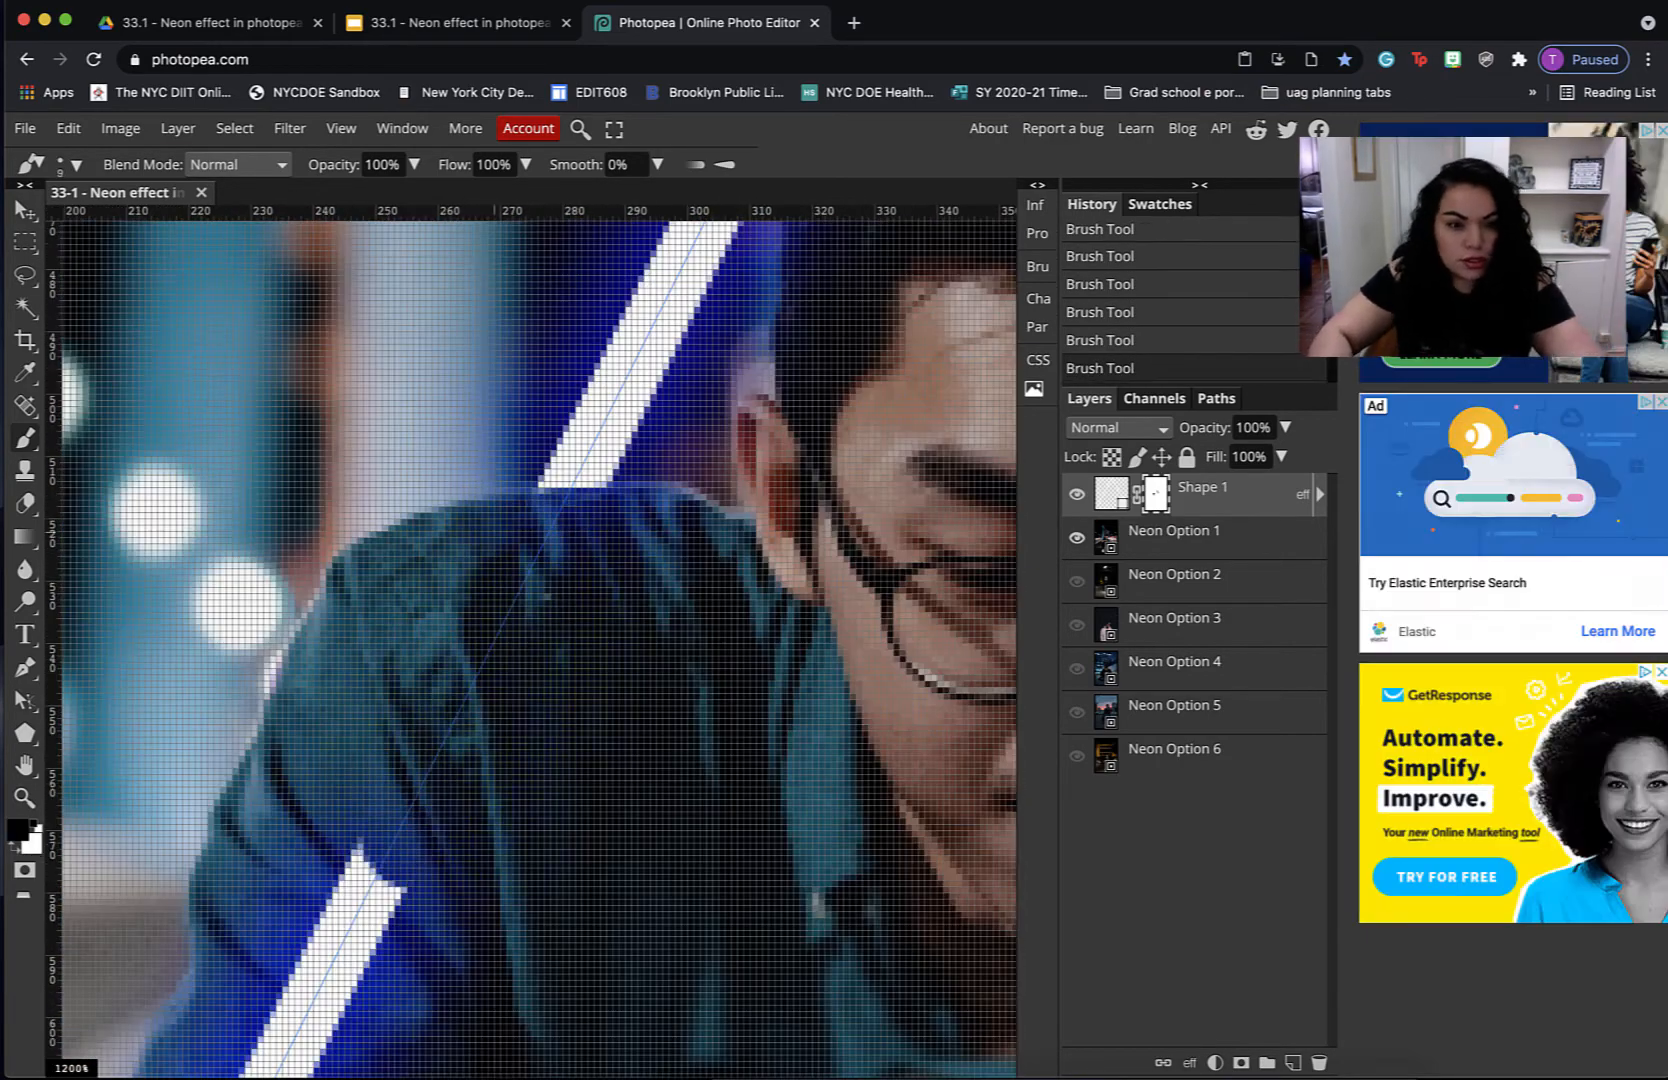
- Restore the triangle's edge beside the man's arm with white, and mask out its base in black over his leg and shoe
{"action": "scroll", "coordinate": [530, 650], "scroll_direction": "down", "scroll_amount": 5}
{"action": "key", "text": "x"}
{"action": "left_click_drag", "start_coordinate": [285, 770], "coordinate": [235, 900]}
{"action": "key", "text": "x"}
{"action": "scroll", "coordinate": [530, 650], "scroll_direction": "down", "scroll_amount": 5}
{"action": "left_click_drag", "start_coordinate": [370, 790], "coordinate": [375, 845]}
{"action": "scroll", "coordinate": [530, 700], "scroll_direction": "right", "scroll_amount": 4}
{"action": "left_click_drag", "start_coordinate": [420, 760], "coordinate": [590, 760]}
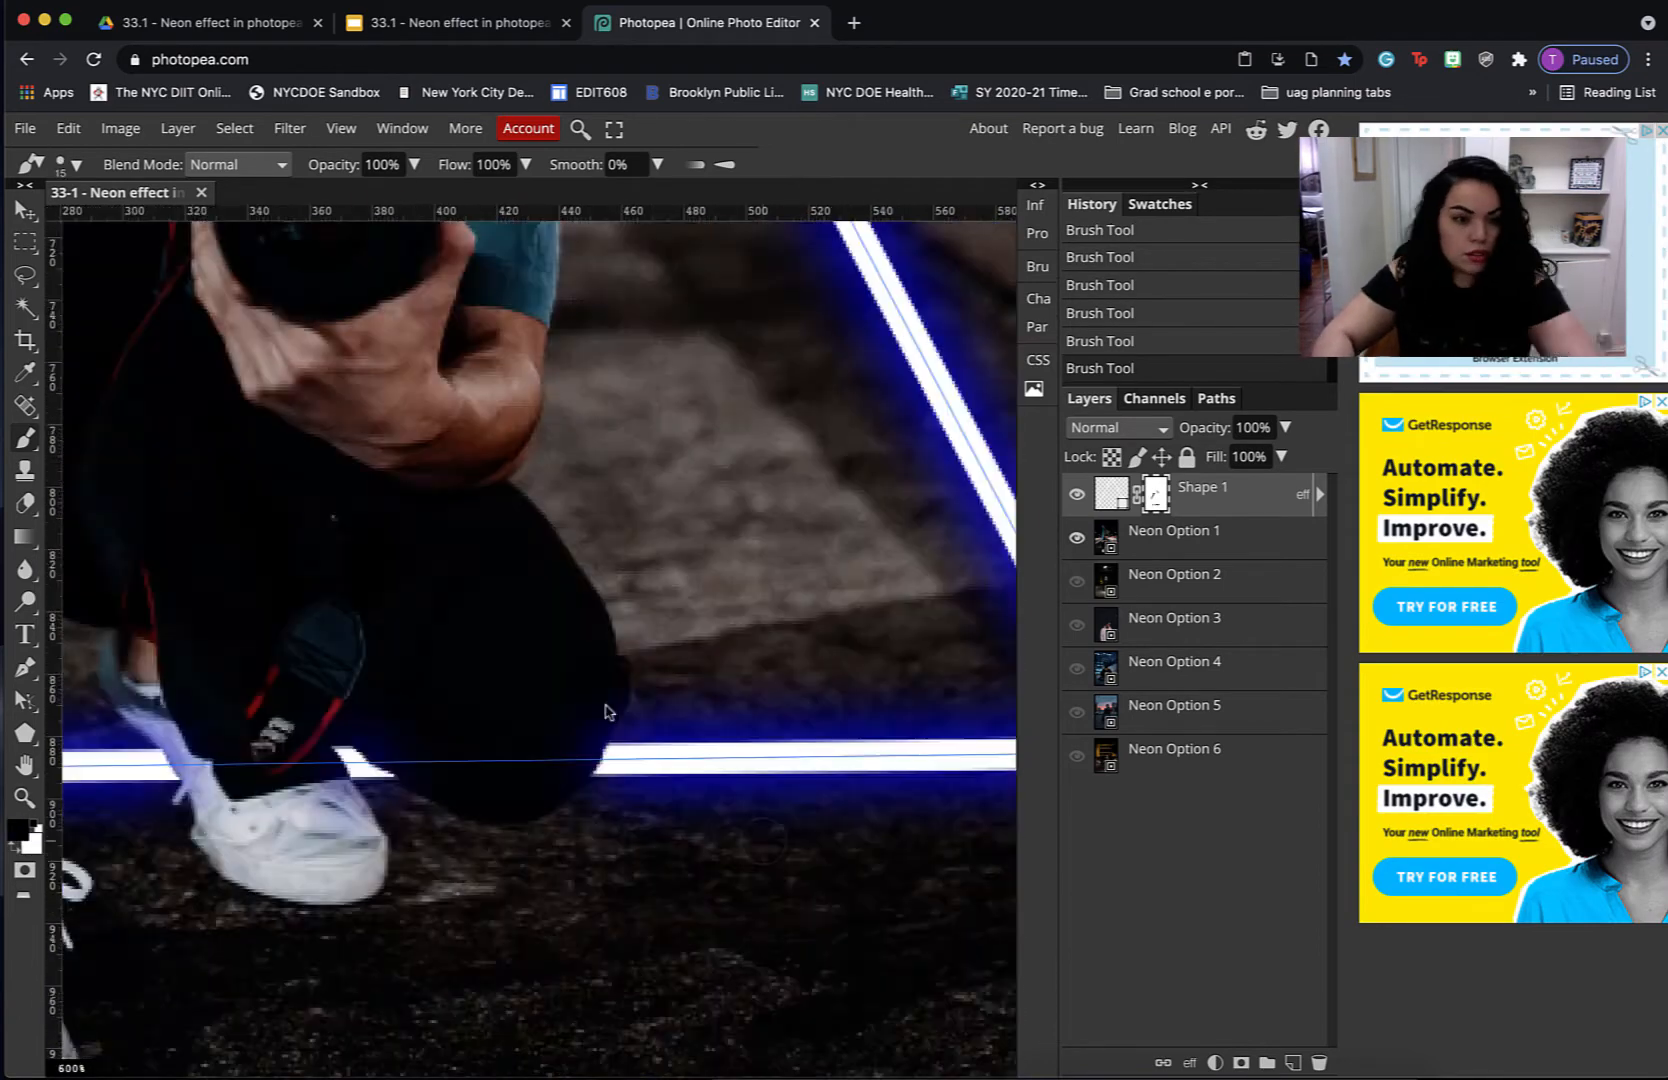
{"action": "key", "text": "v"}
{"action": "key", "text": "ctrl+0"}
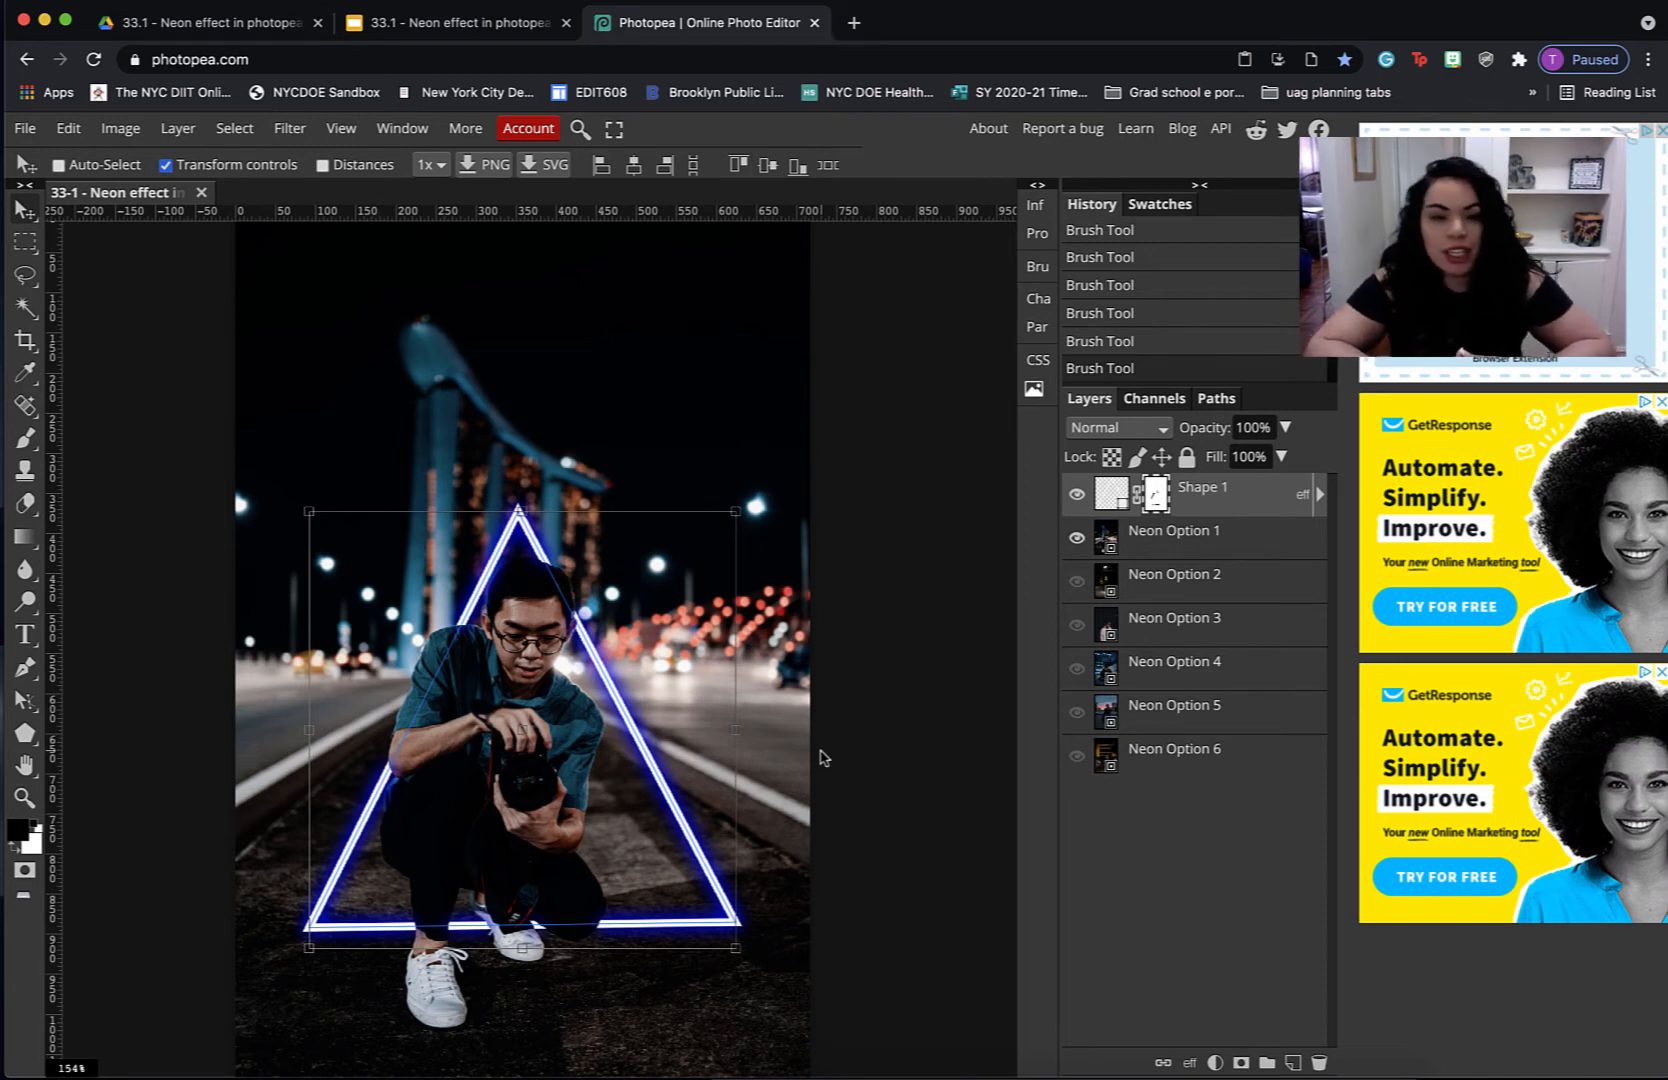
- Add a new layer above the triangle and fill it with black at 100% opacity in Normal mode
{"action": "left_click", "coordinate": [1292, 1063]}
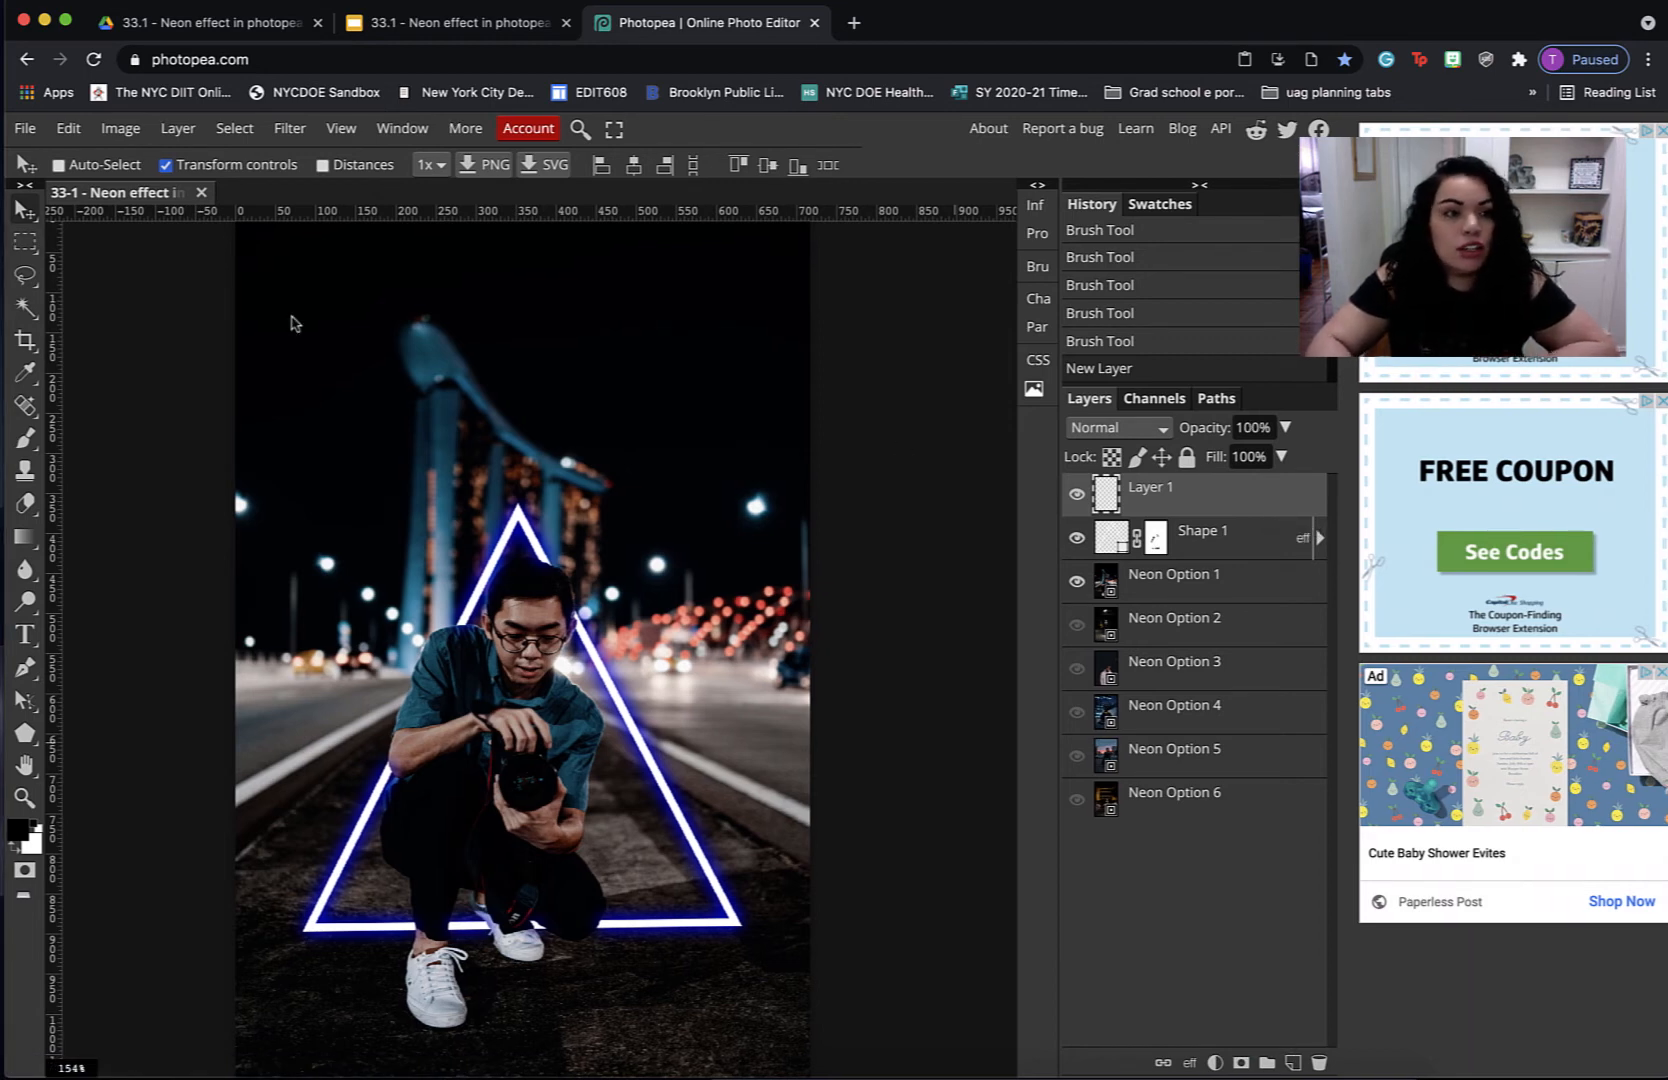
{"action": "left_click", "coordinate": [68, 128]}
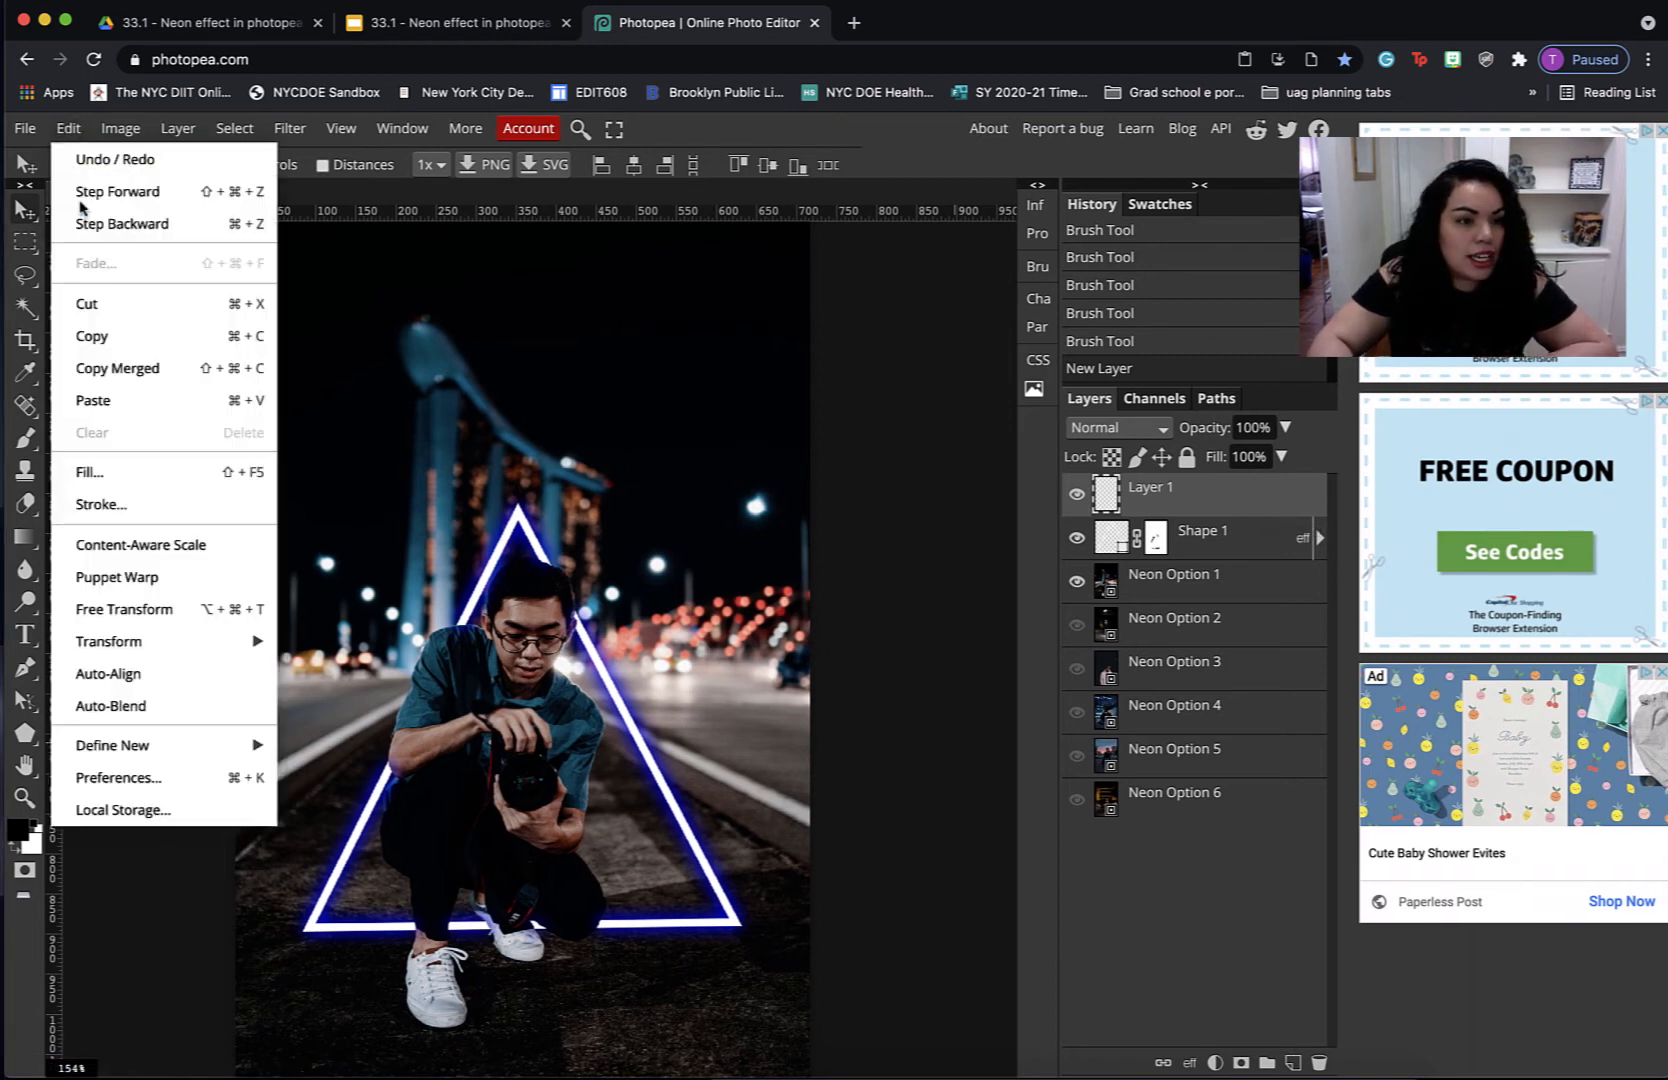
{"action": "left_click", "coordinate": [114, 477]}
{"action": "left_click", "coordinate": [330, 340]}
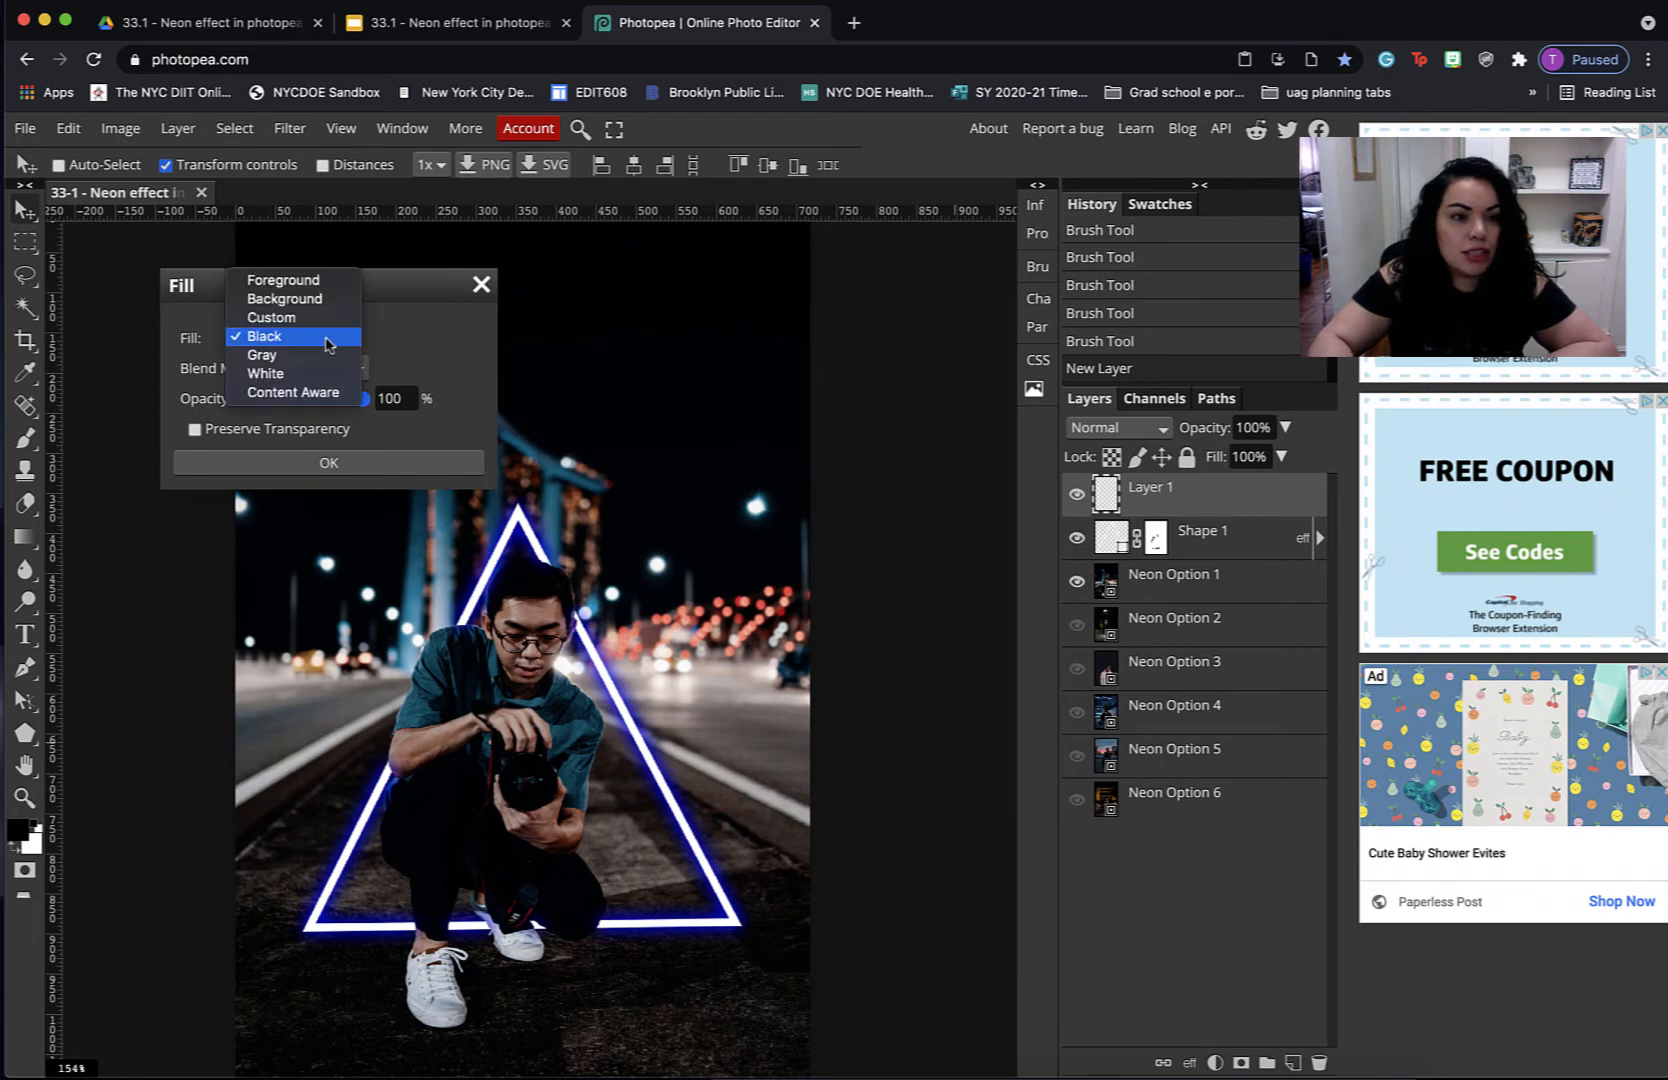
{"action": "left_click", "coordinate": [331, 341]}
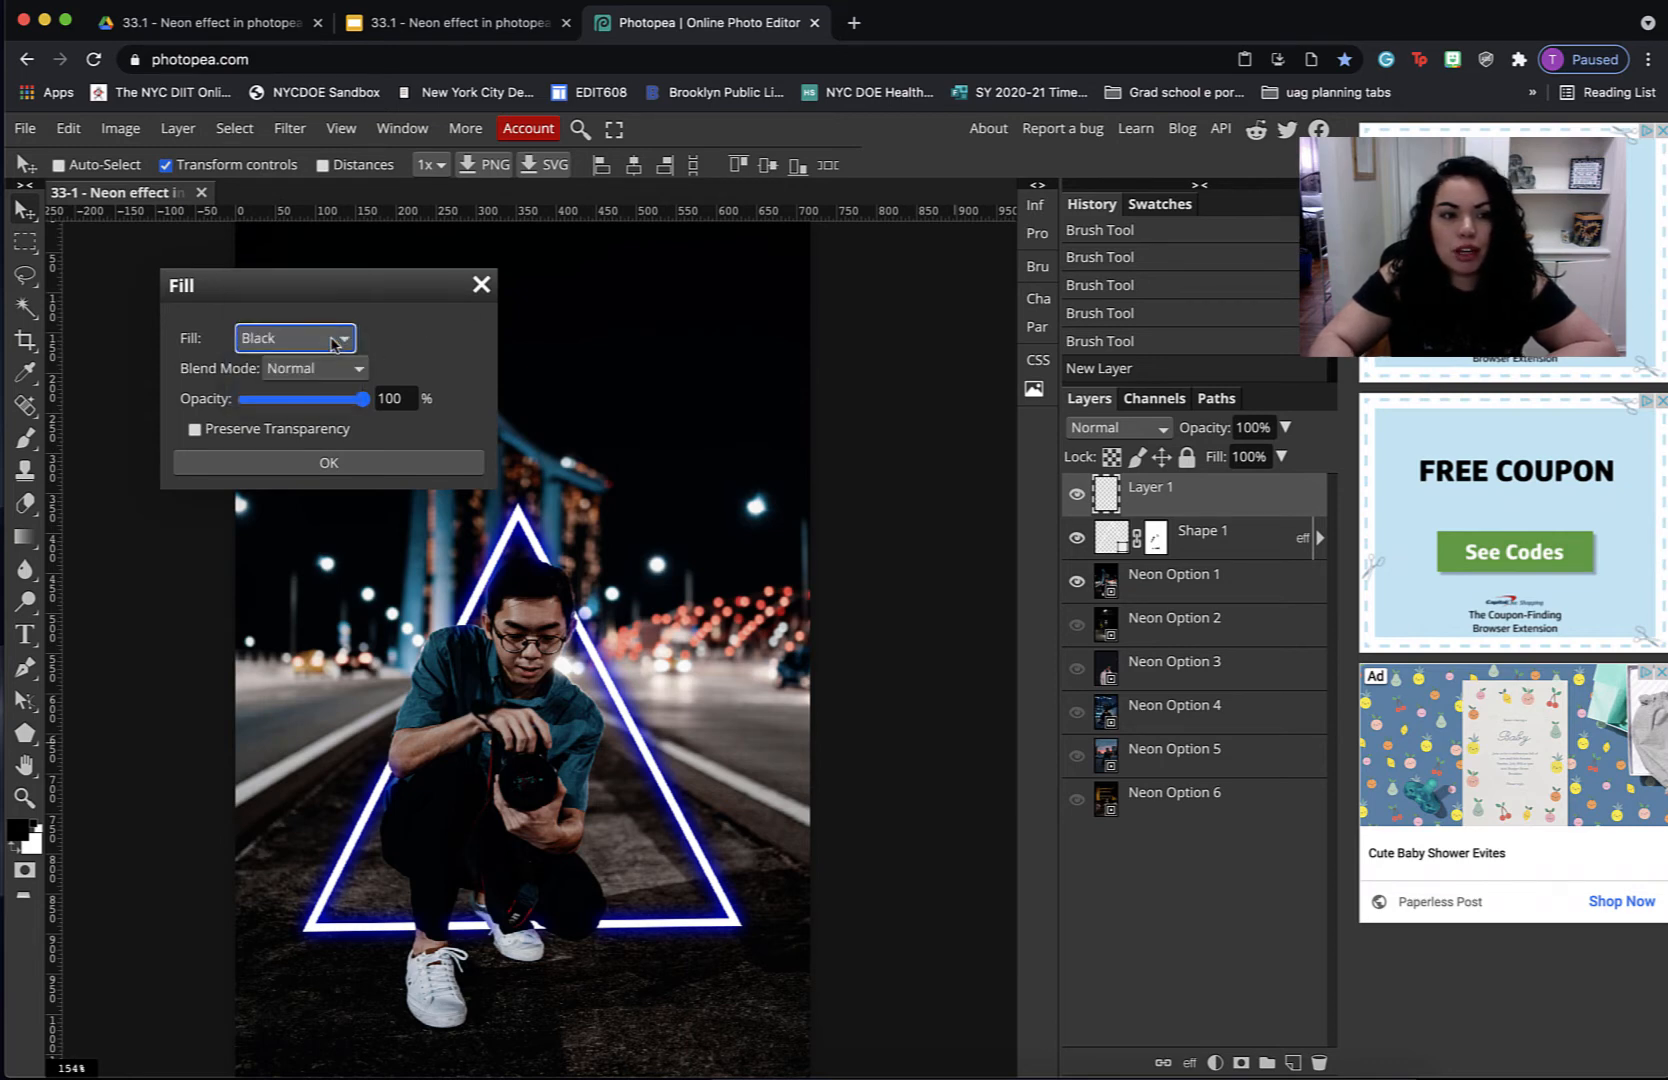
{"action": "left_click", "coordinate": [330, 462]}
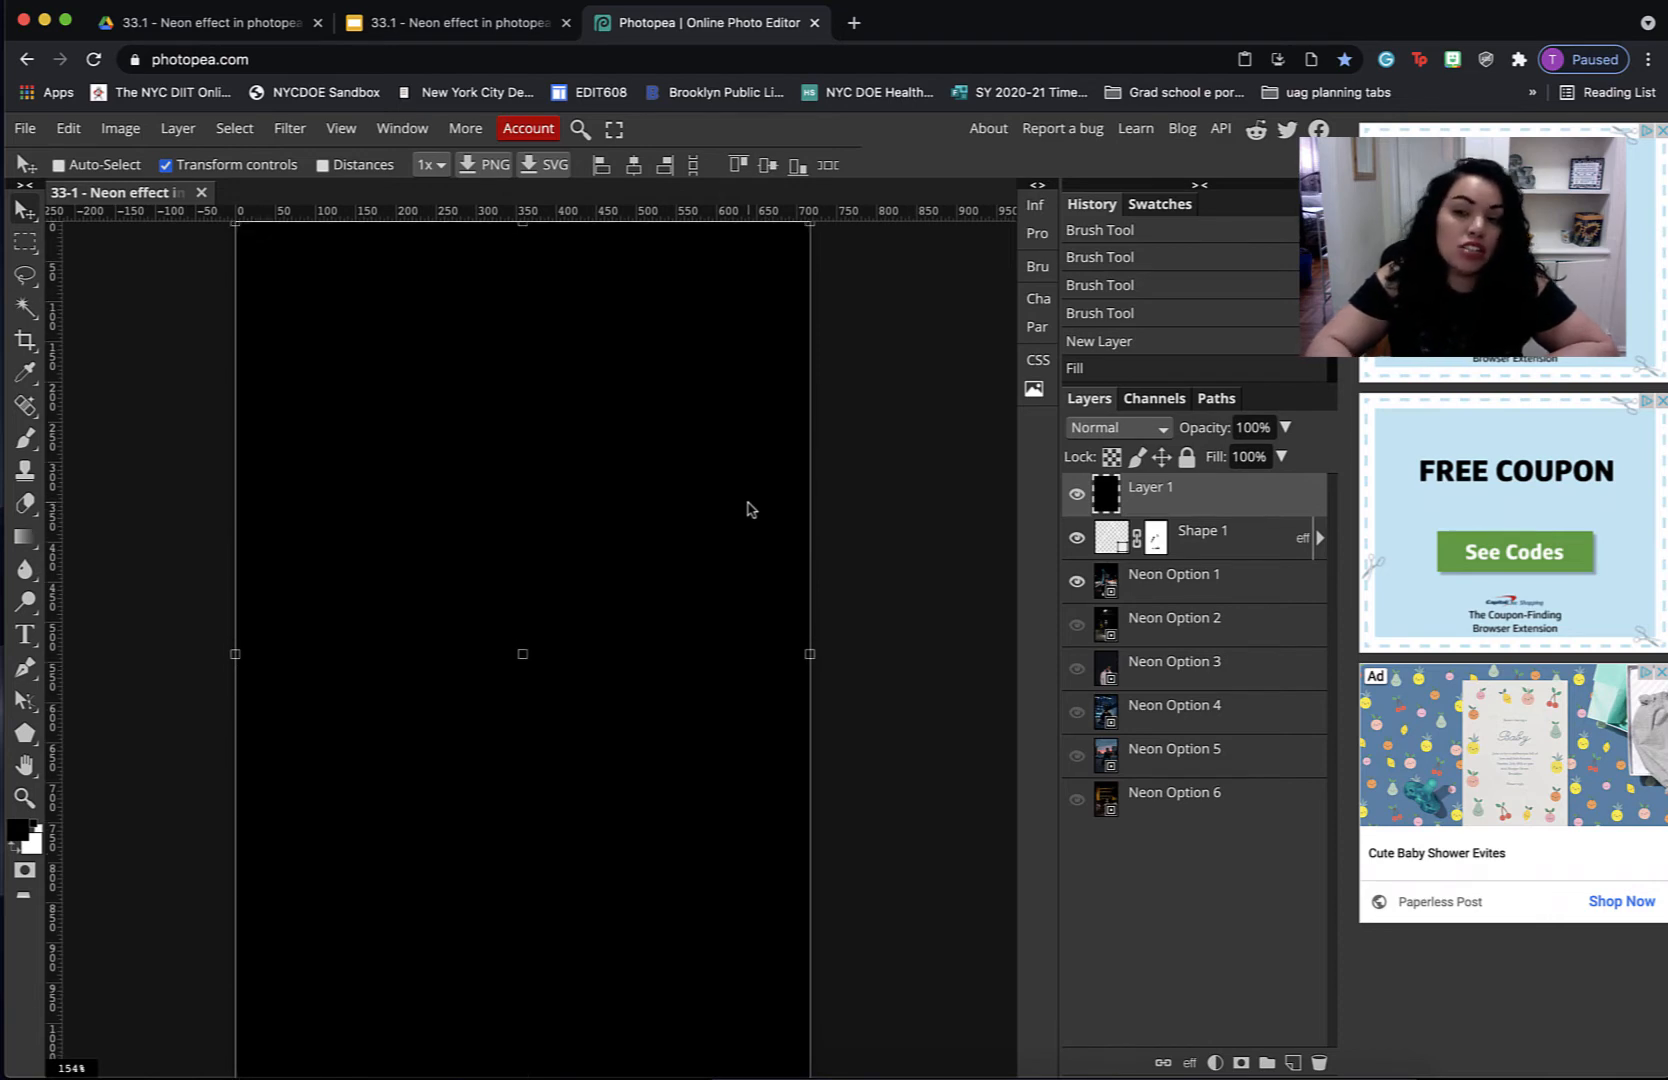
- Set the black layer's blend mode to Linear Dodge
{"action": "scroll", "coordinate": [800, 490], "scroll_direction": "up", "scroll_amount": 1}
{"action": "left_click", "coordinate": [1162, 429]}
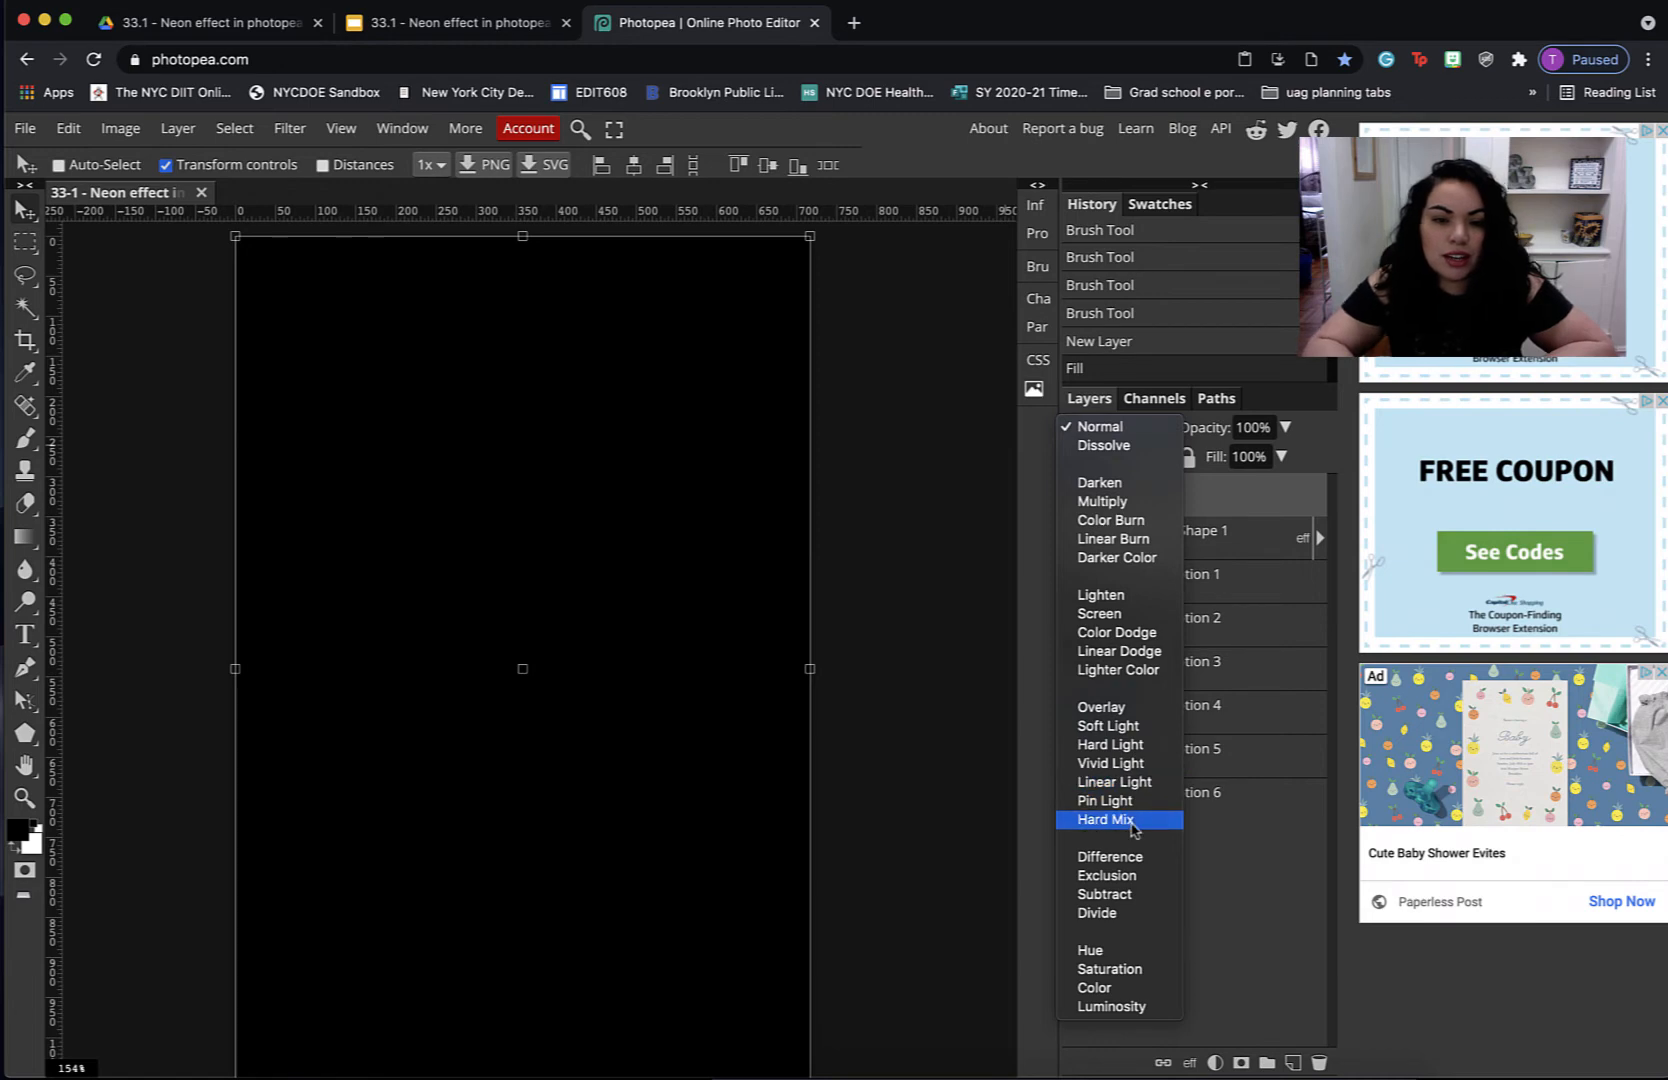
{"action": "left_click", "coordinate": [1138, 655]}
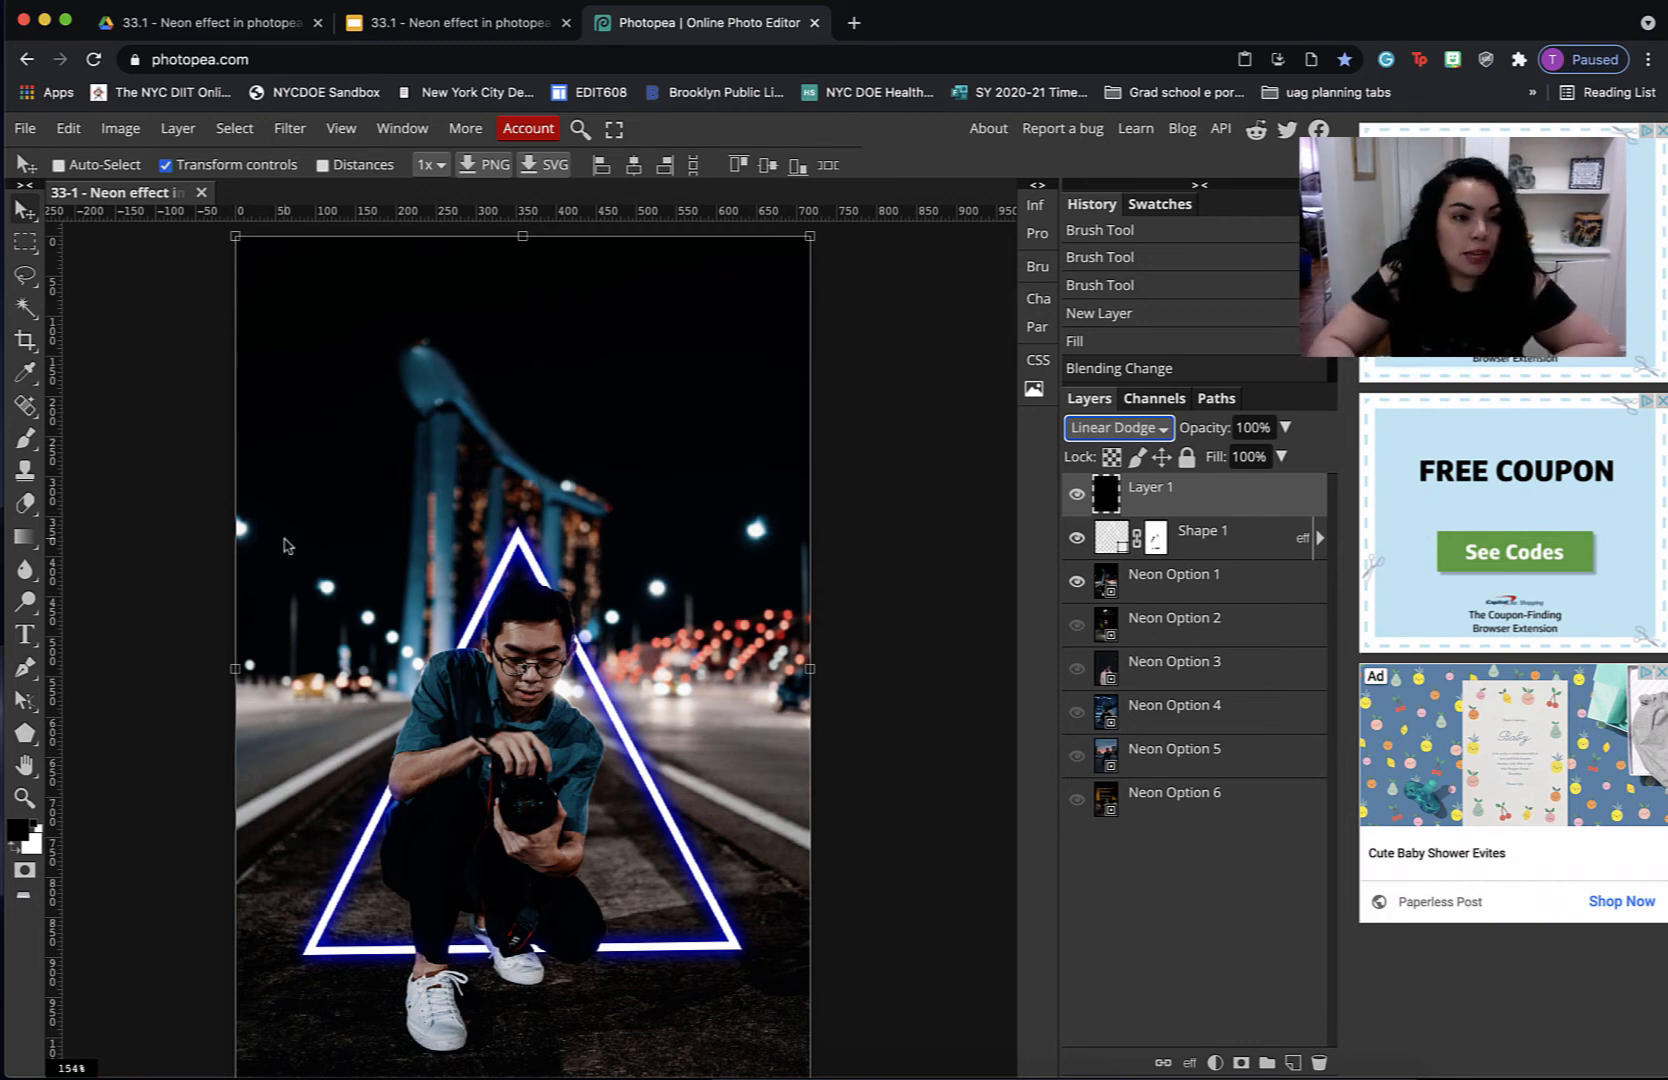
- Sample the blue neon glow near the triangle's peak as the foreground color with the Eyedropper
{"action": "left_click", "coordinate": [22, 437]}
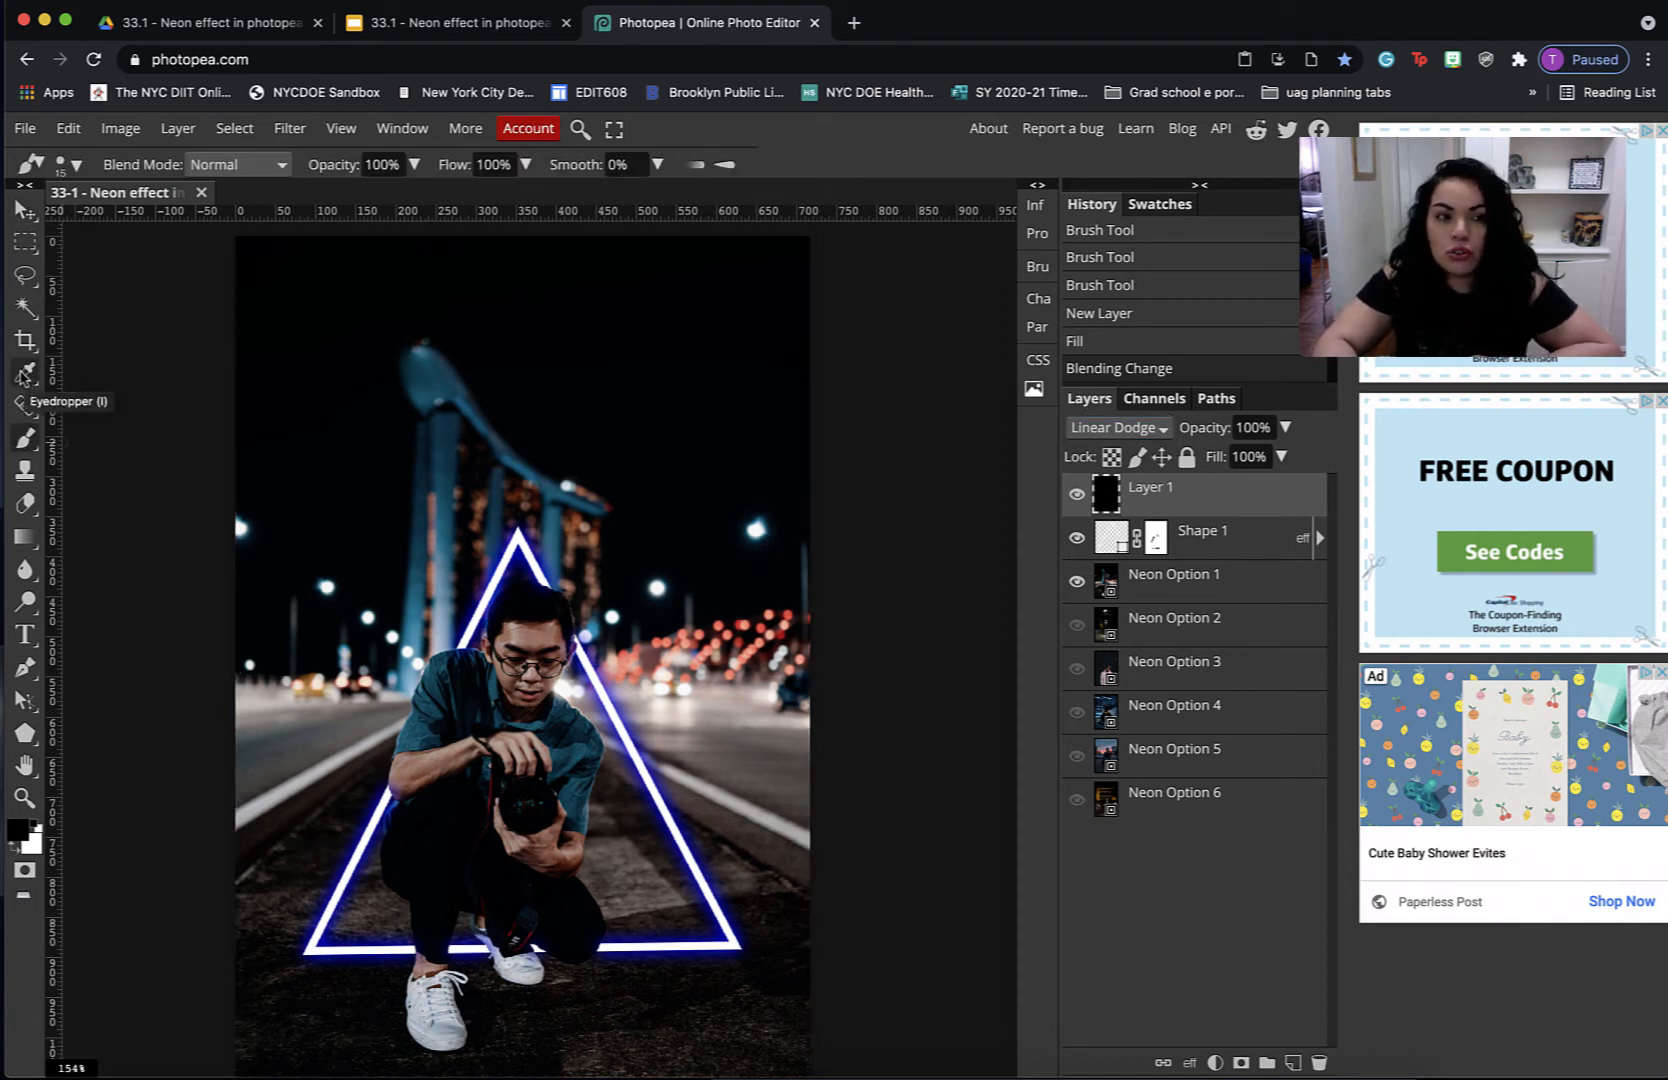
{"action": "left_click", "coordinate": [22, 373]}
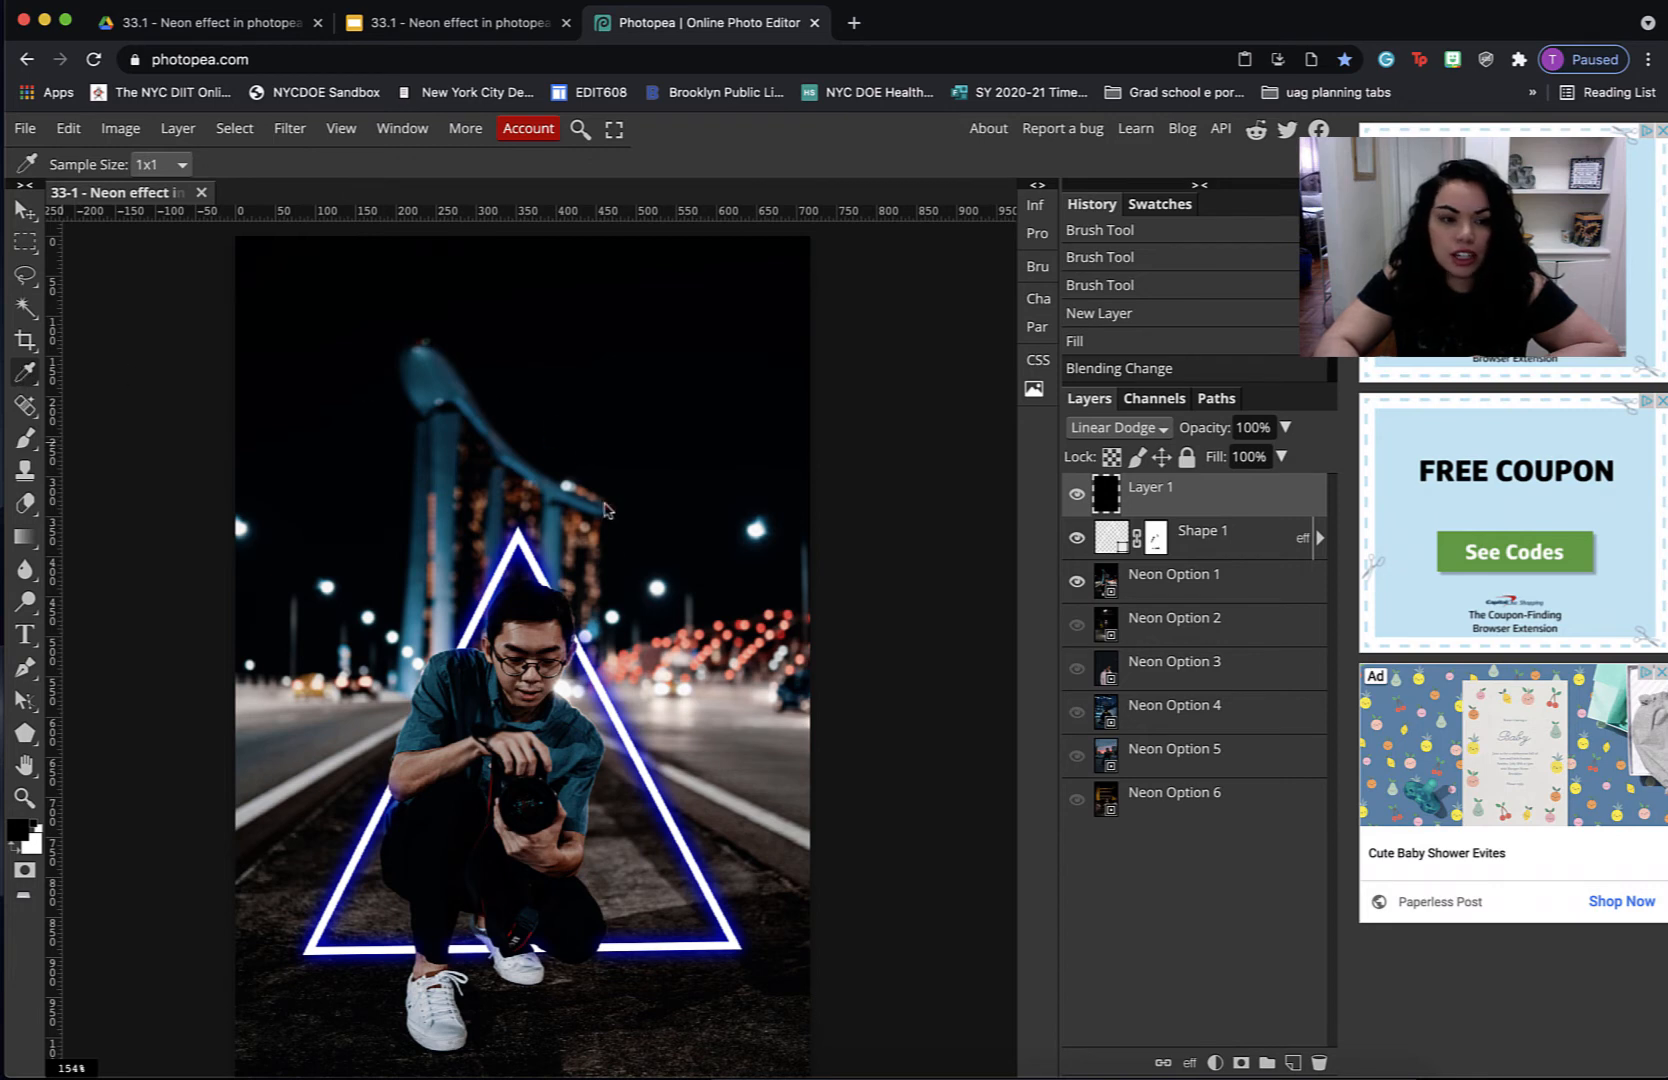
{"action": "left_click", "coordinate": [535, 565]}
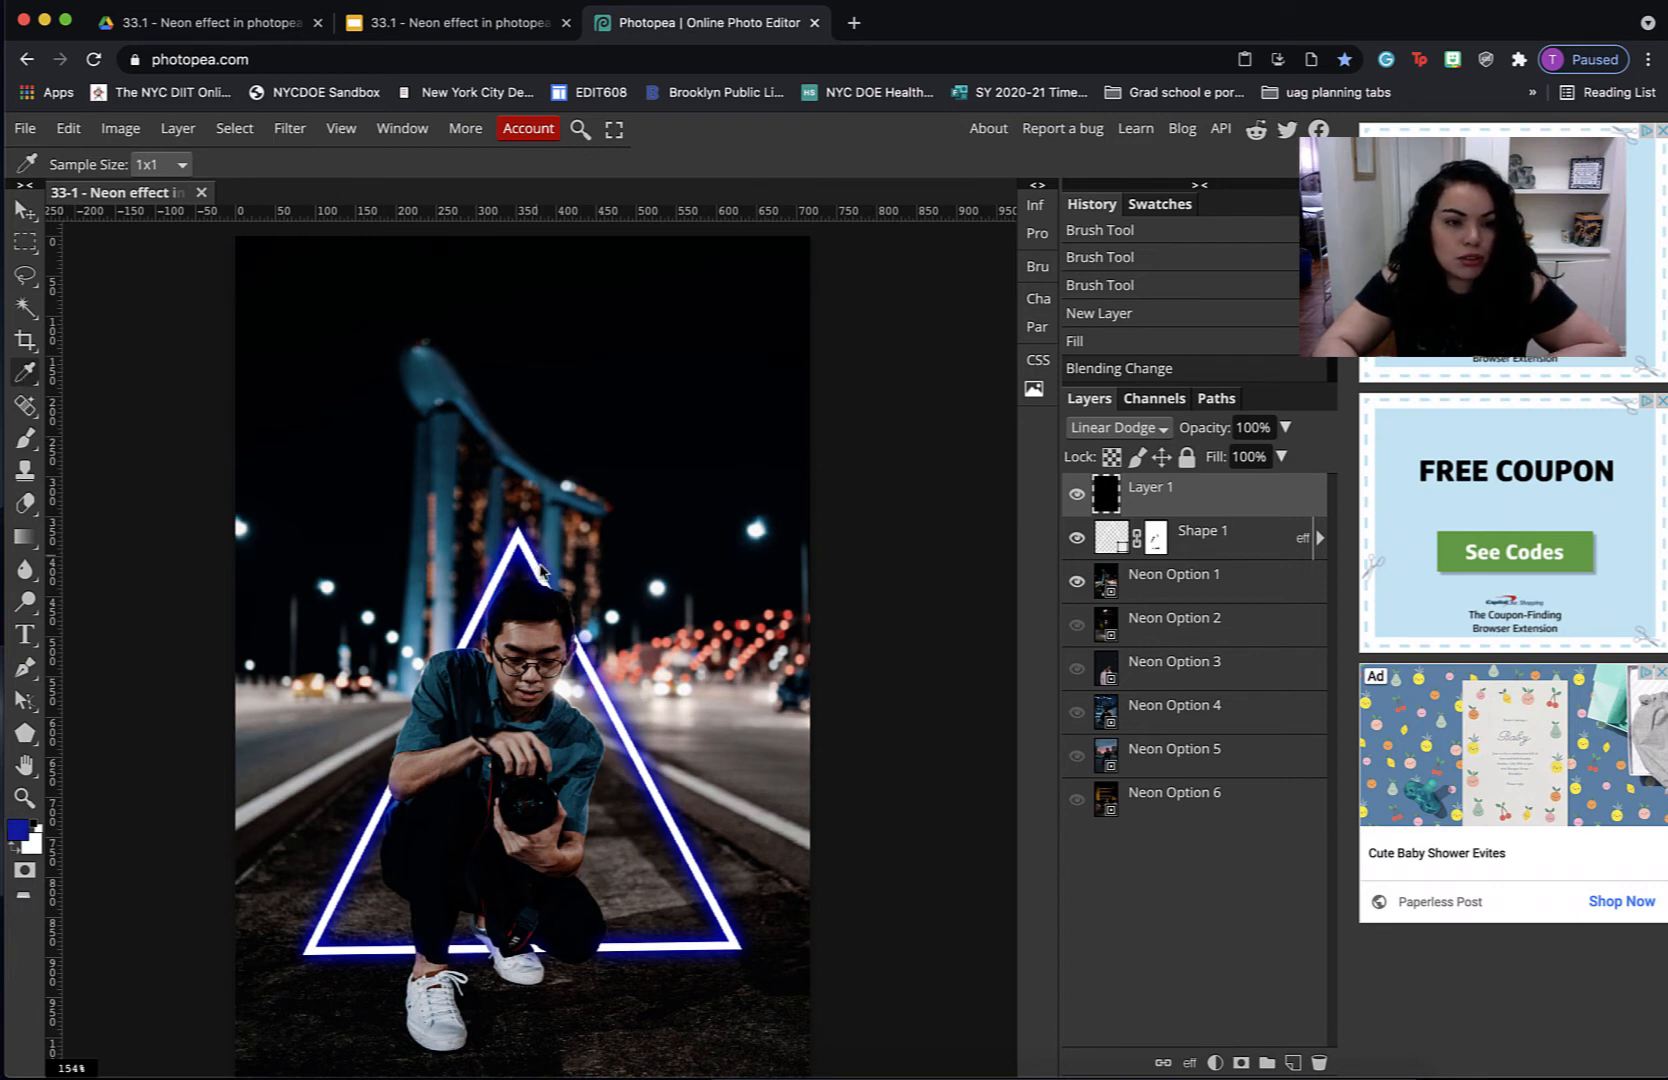
- Set the foreground color to pure blue, hex 0000ff
{"action": "scroll", "coordinate": [676, 805], "scroll_direction": "up", "scroll_amount": 3}
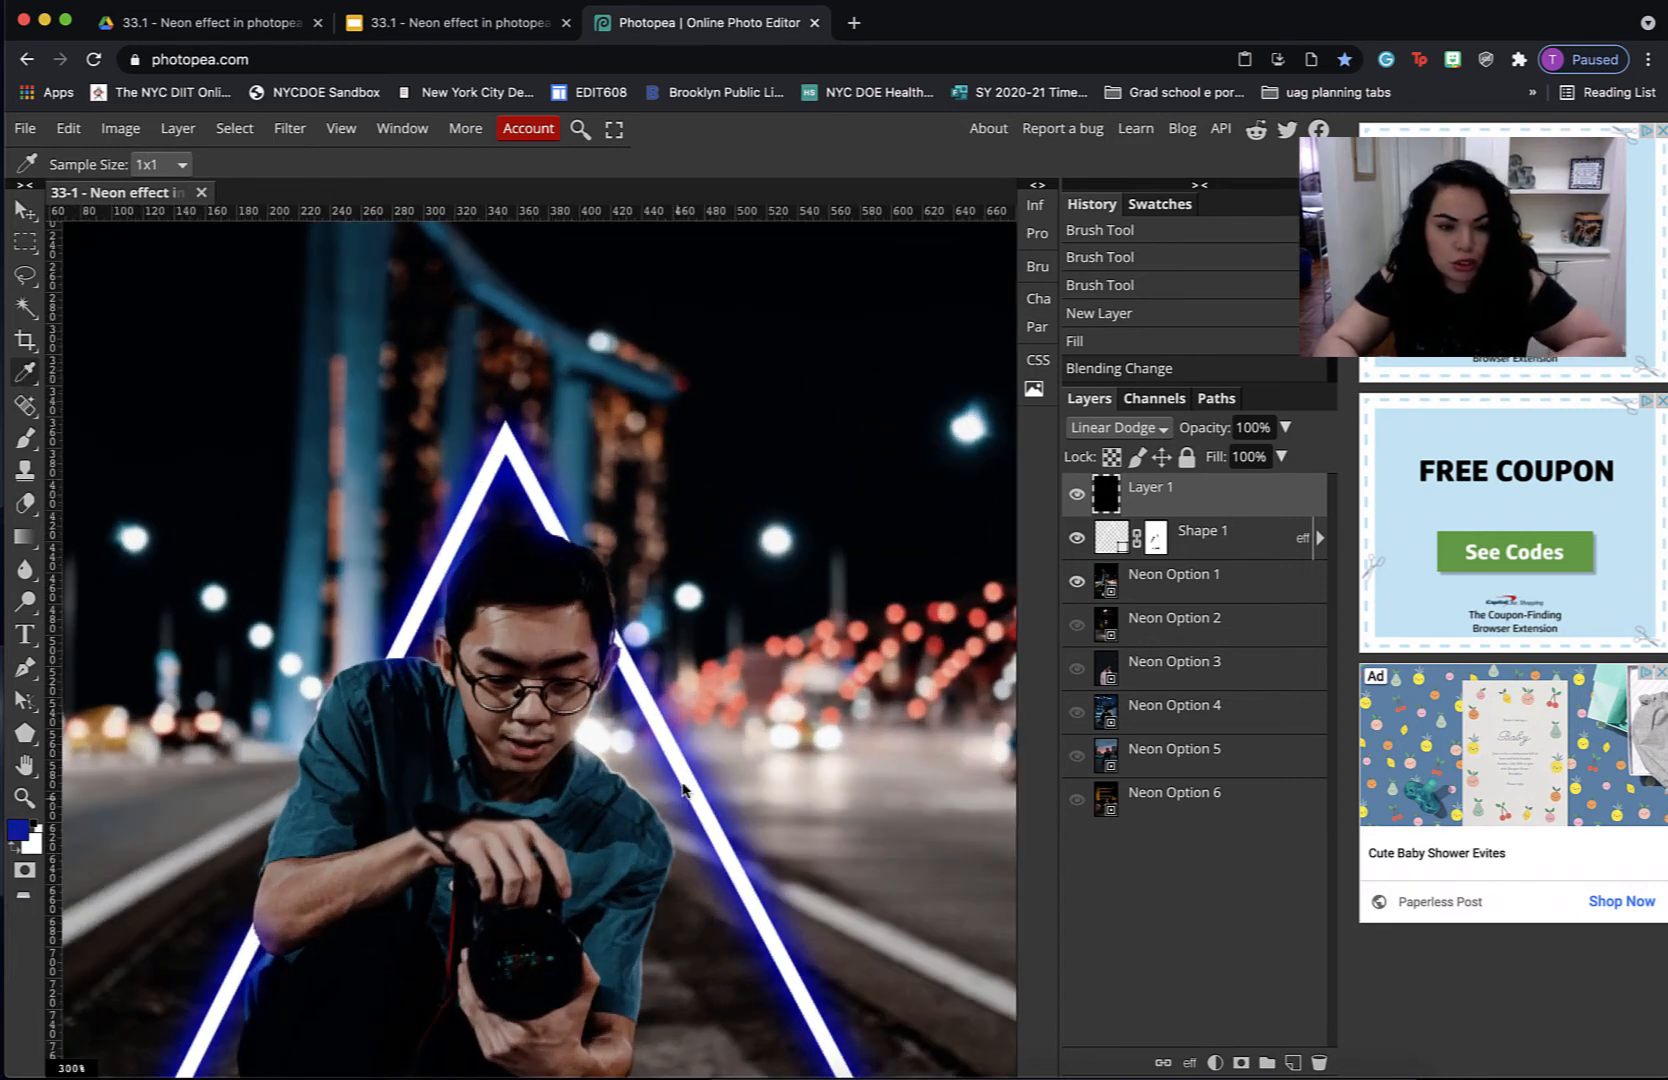
{"action": "left_click", "coordinate": [694, 776]}
{"action": "left_click", "coordinate": [686, 797]}
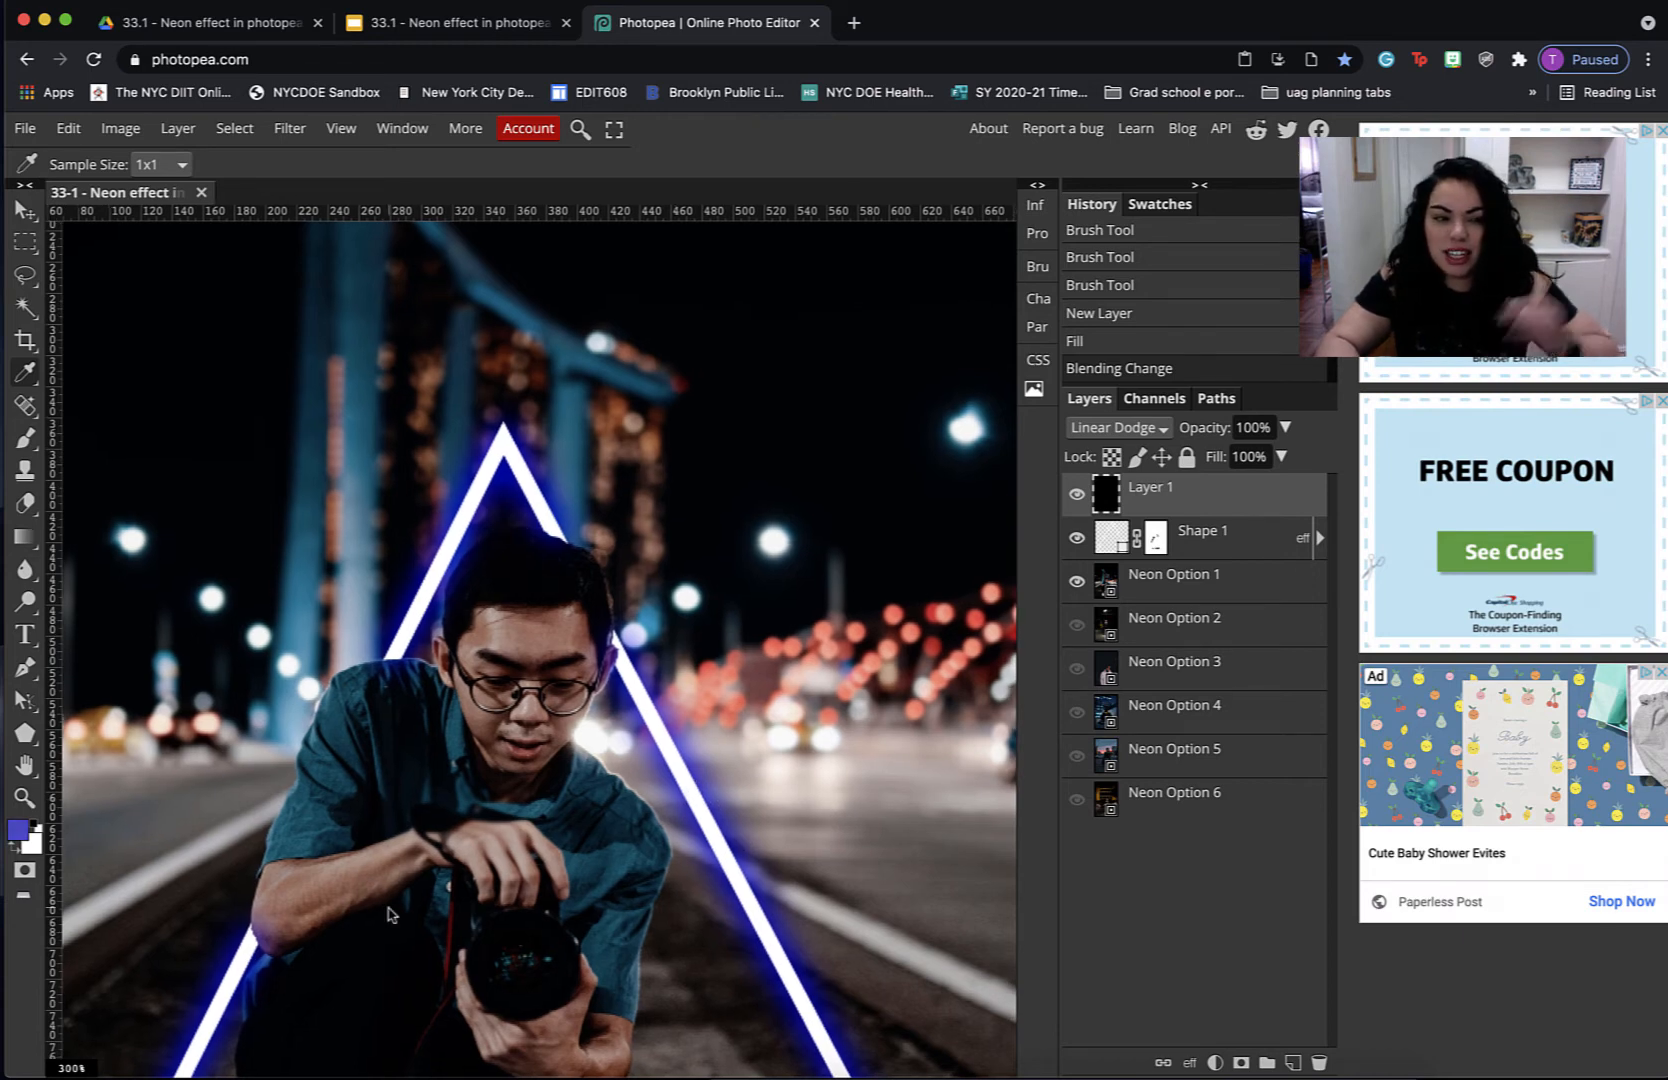
{"action": "left_click", "coordinate": [17, 831]}
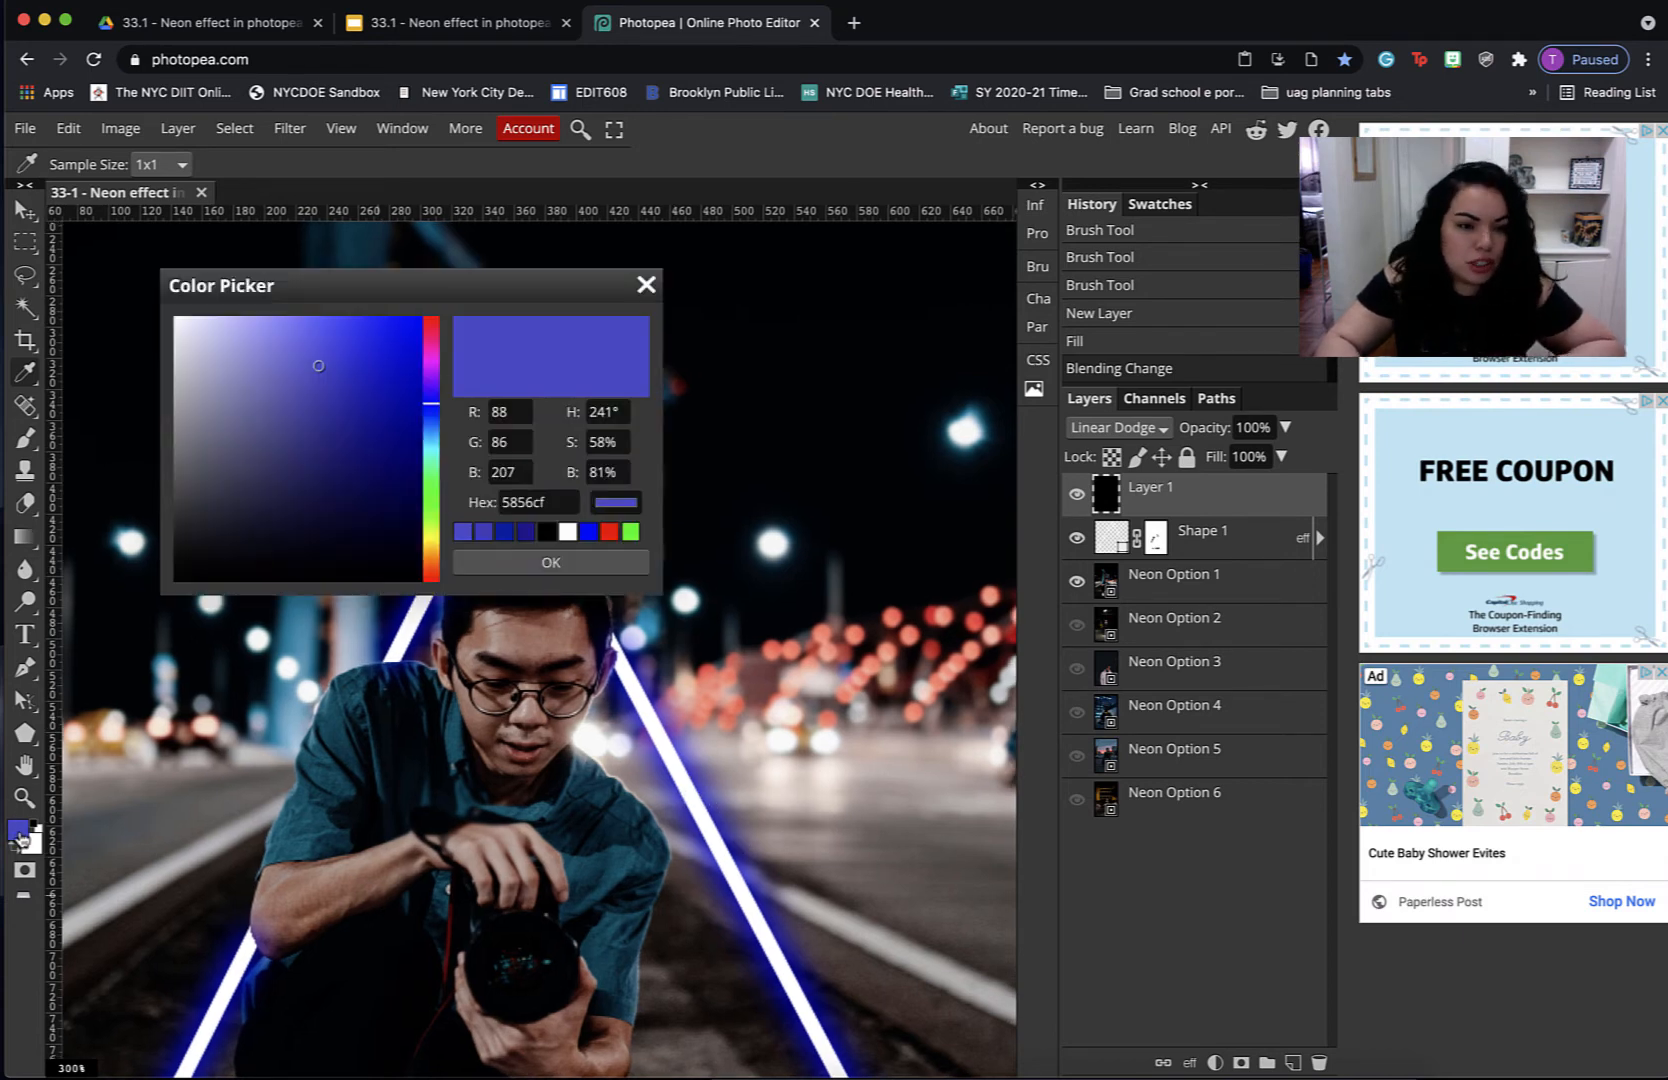
{"action": "left_click", "coordinate": [589, 532]}
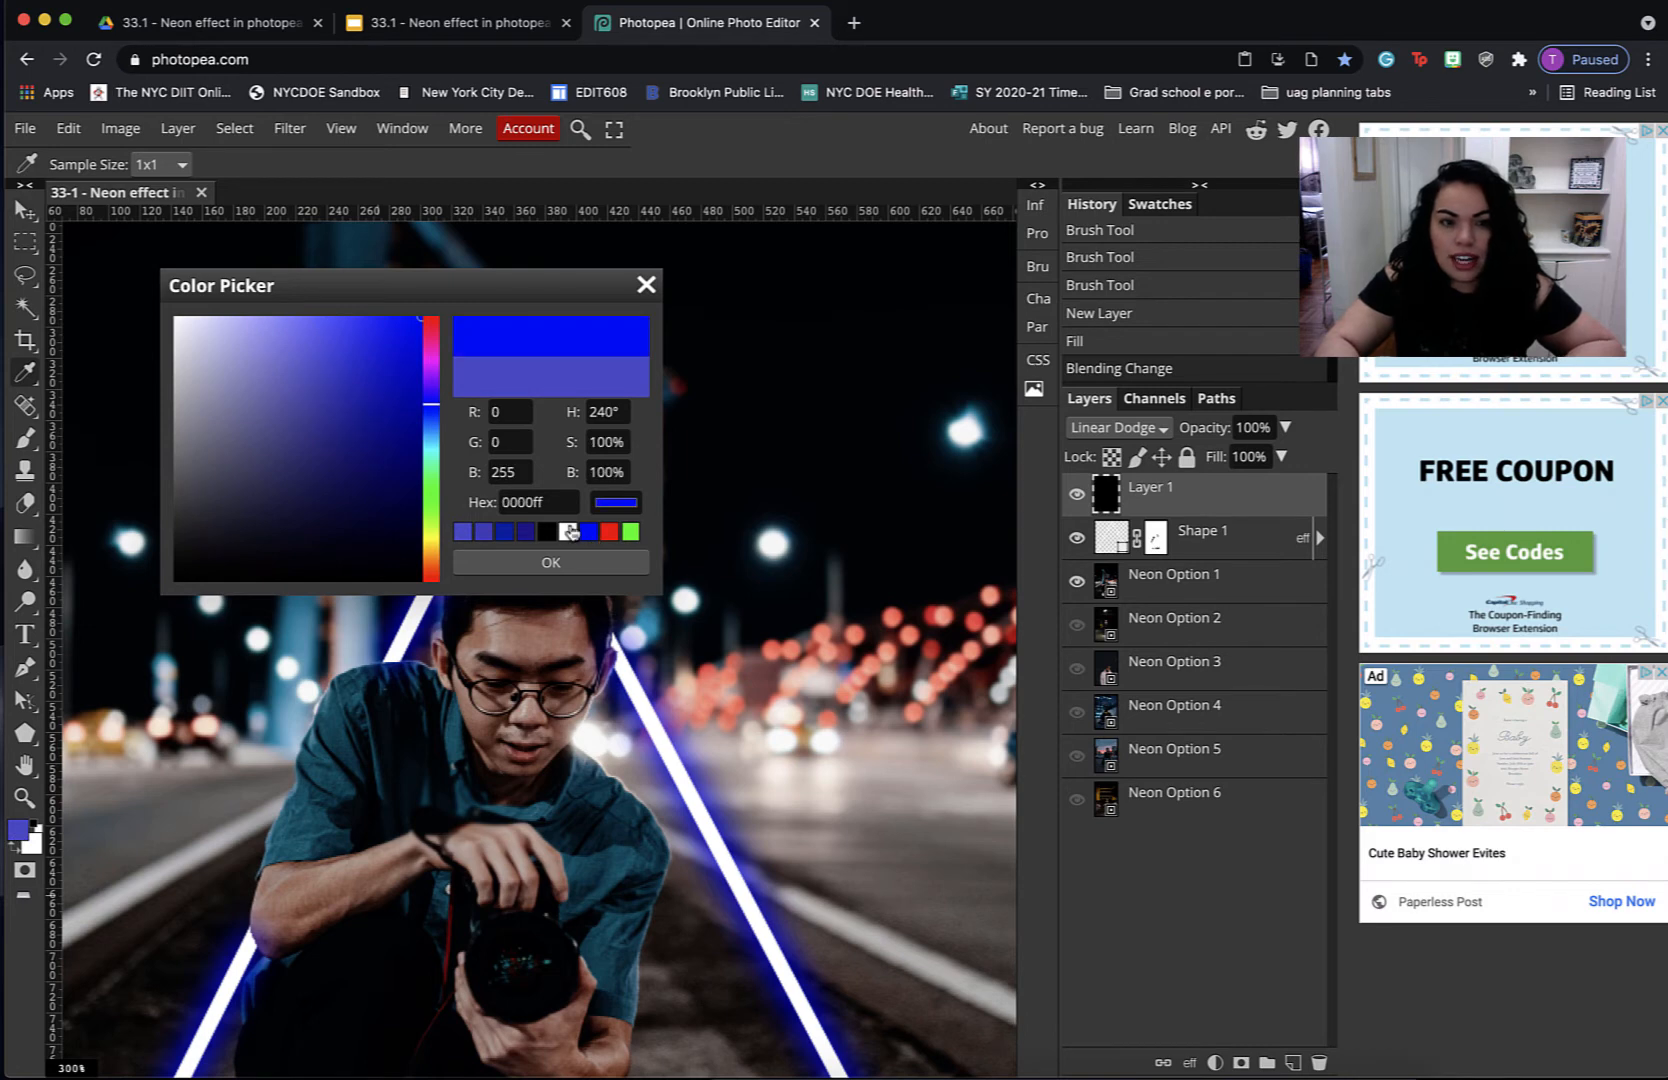
{"action": "left_click", "coordinate": [530, 565]}
- Set up a soft Brush at size 80 in Normal mode with 100% opacity and flow
{"action": "scroll", "coordinate": [525, 572], "scroll_direction": "left", "scroll_amount": 3}
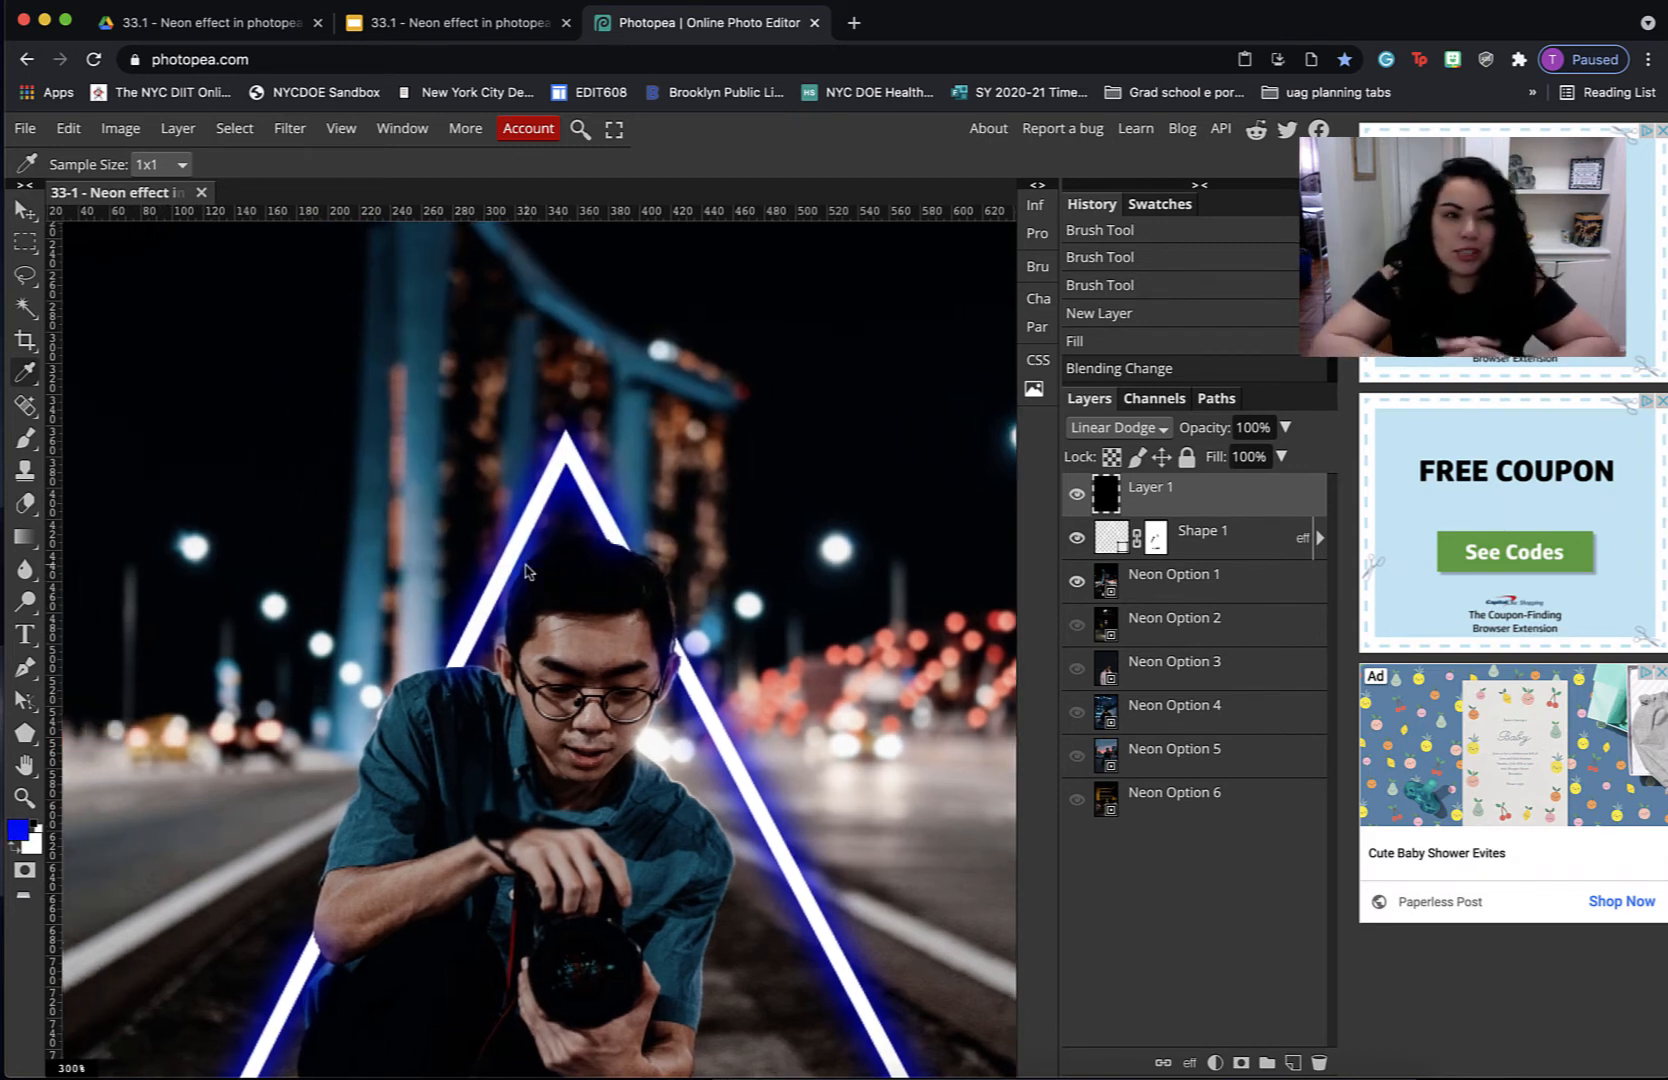
{"action": "scroll", "coordinate": [528, 570], "scroll_direction": "right", "scroll_amount": 3}
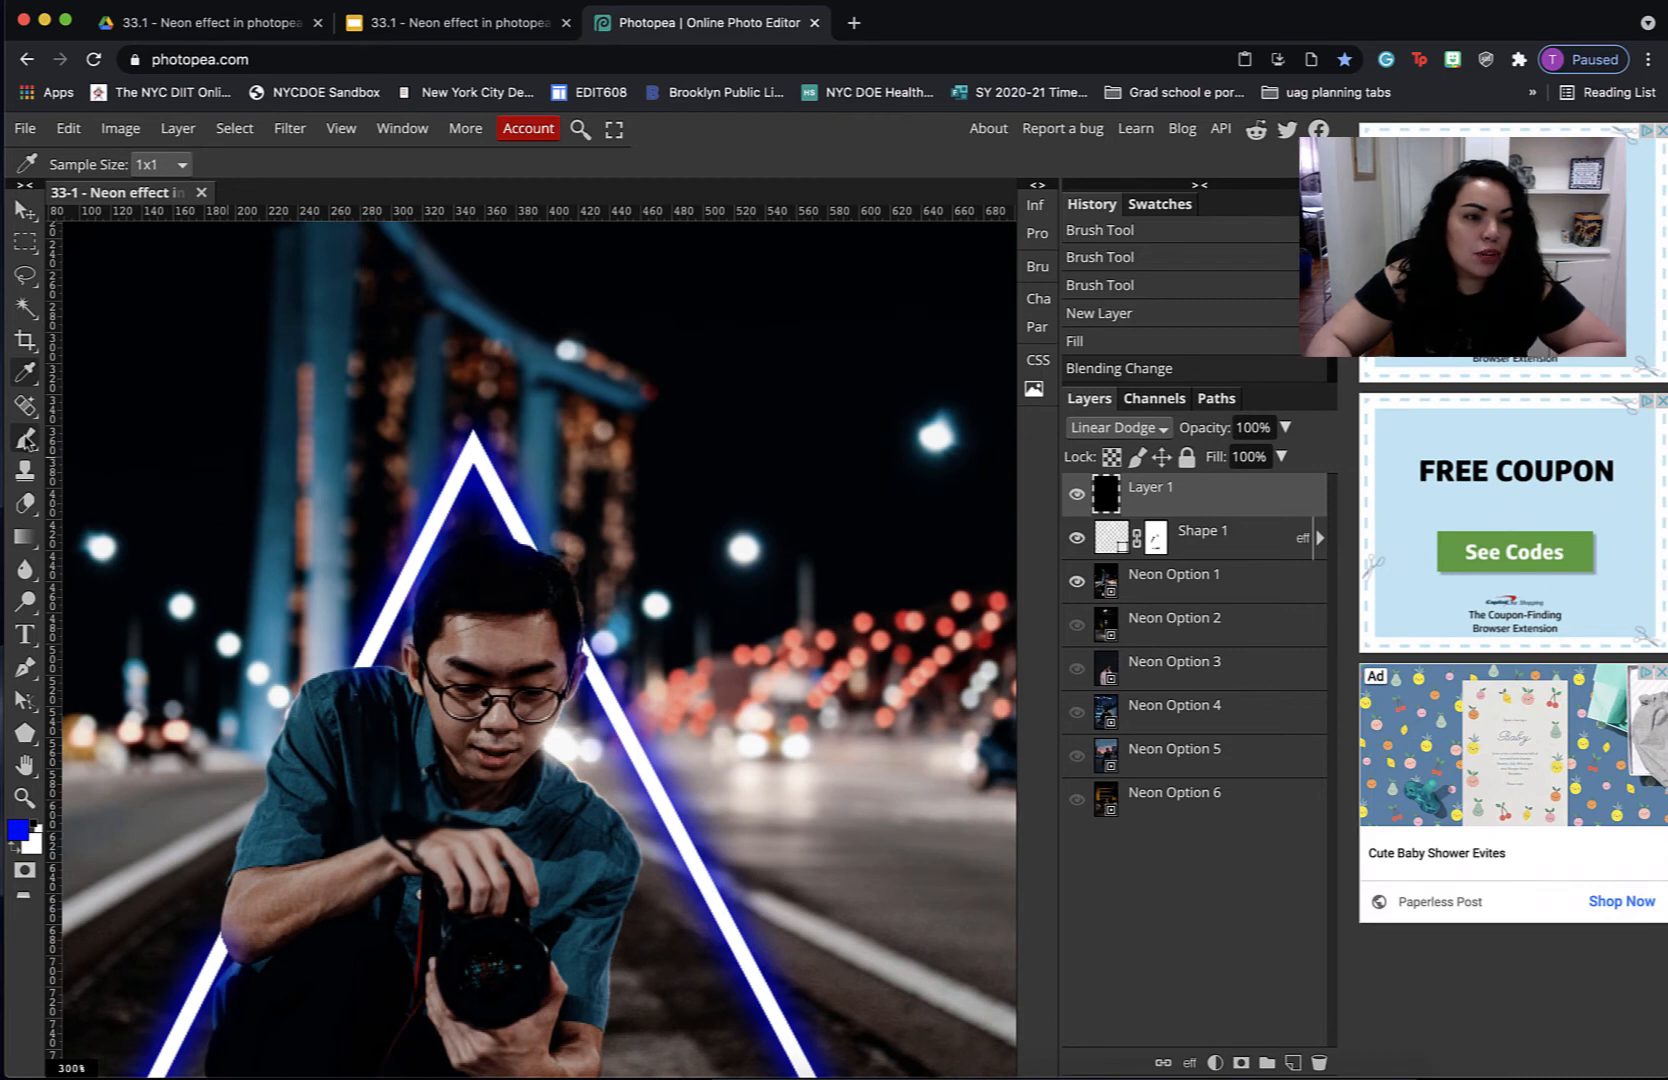
{"action": "left_click", "coordinate": [25, 437]}
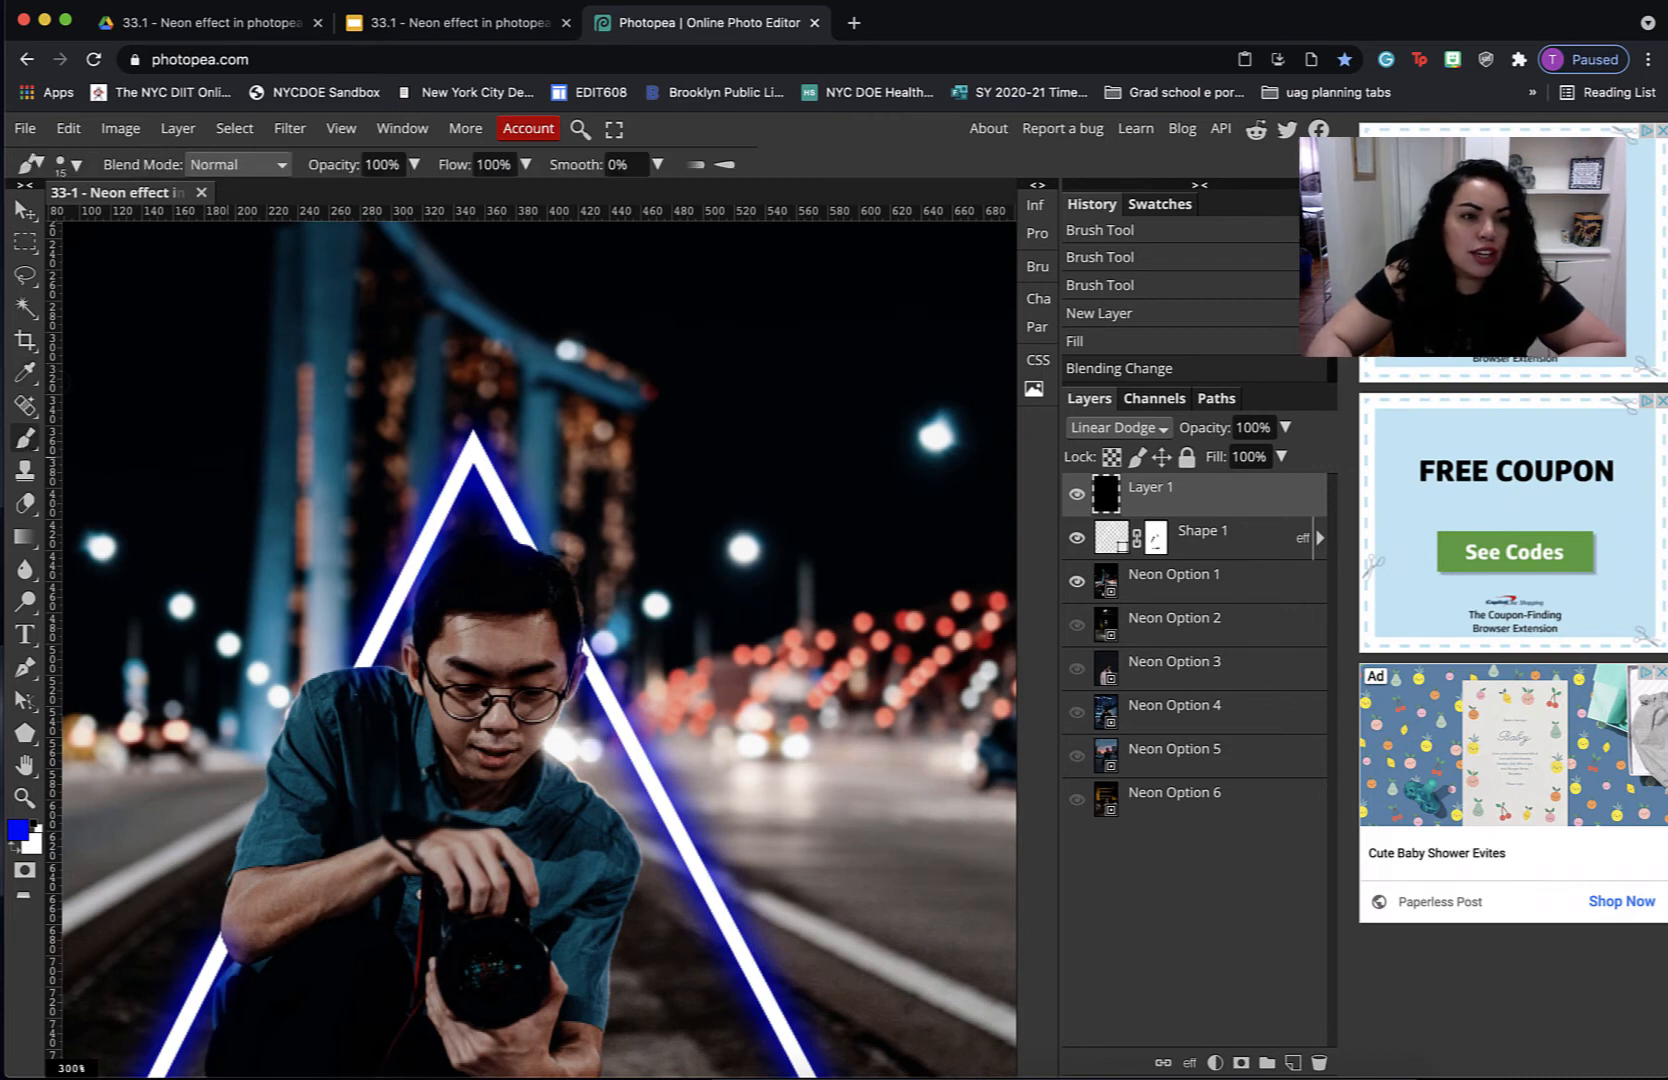
{"action": "left_click", "coordinate": [79, 166]}
{"action": "left_click_drag", "start_coordinate": [289, 270], "coordinate": [22, 271]}
{"action": "left_click_drag", "start_coordinate": [120, 225], "coordinate": [145, 225]}
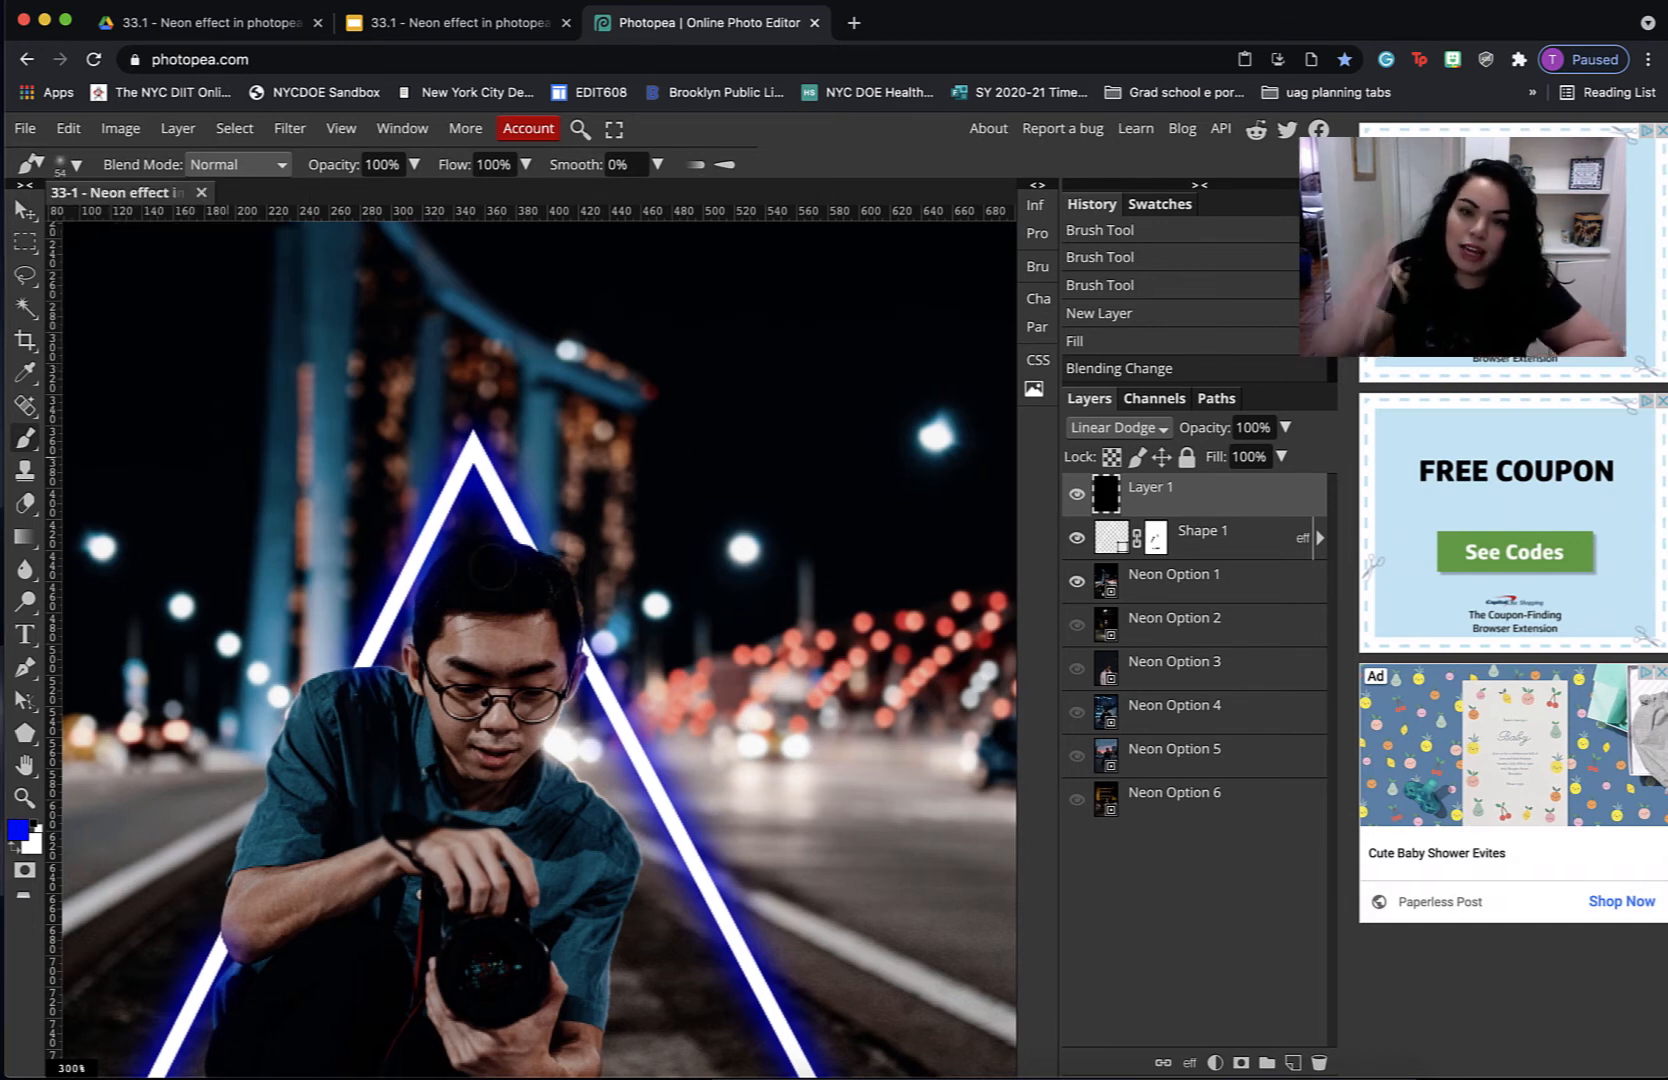
{"action": "key", "text": "]"}
- Paint blue light on Layer 1 along the inside of the triangle, over the man's head, shoulder, arm, legs and shoes
{"action": "scroll", "coordinate": [493, 567], "scroll_direction": "left", "scroll_amount": 1}
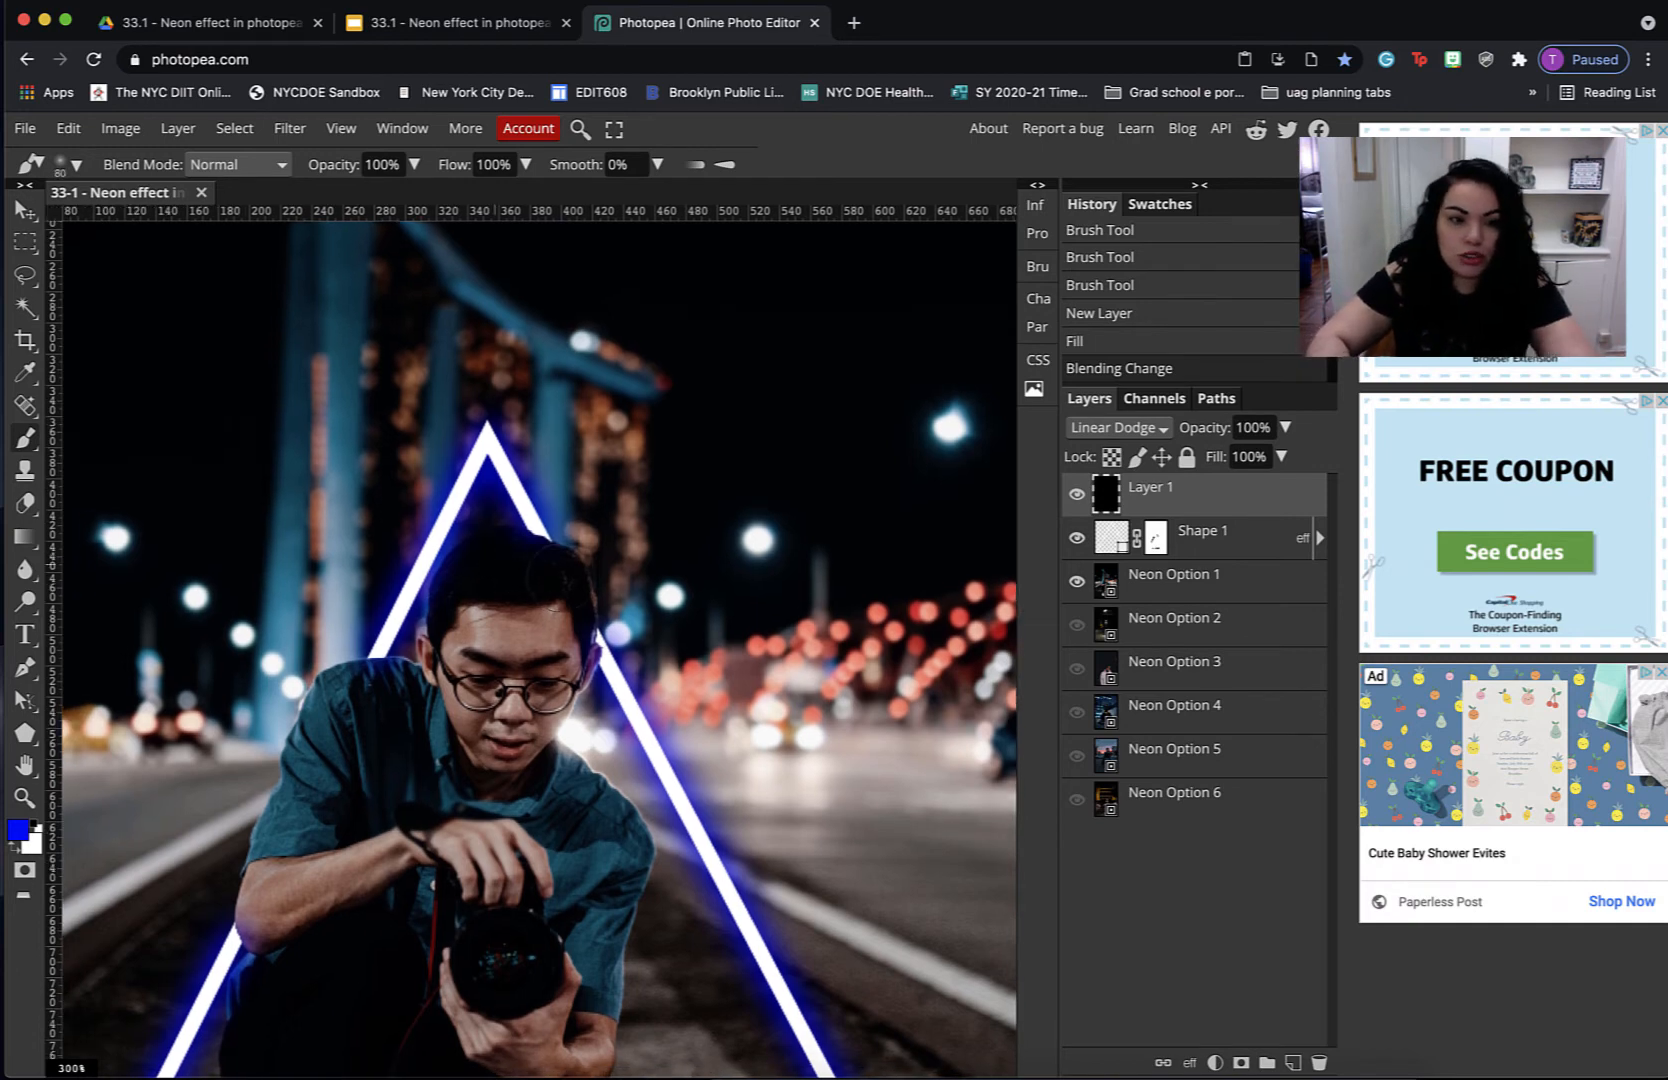
{"action": "scroll", "coordinate": [556, 608], "scroll_direction": "right", "scroll_amount": 1}
{"action": "mouse_move", "coordinate": [565, 612]}
{"action": "left_mouse_down"}
{"action": "mouse_move", "coordinate": [523, 528]}
{"action": "mouse_move", "coordinate": [572, 618]}
{"action": "mouse_move", "coordinate": [566, 655]}
{"action": "left_mouse_up"}
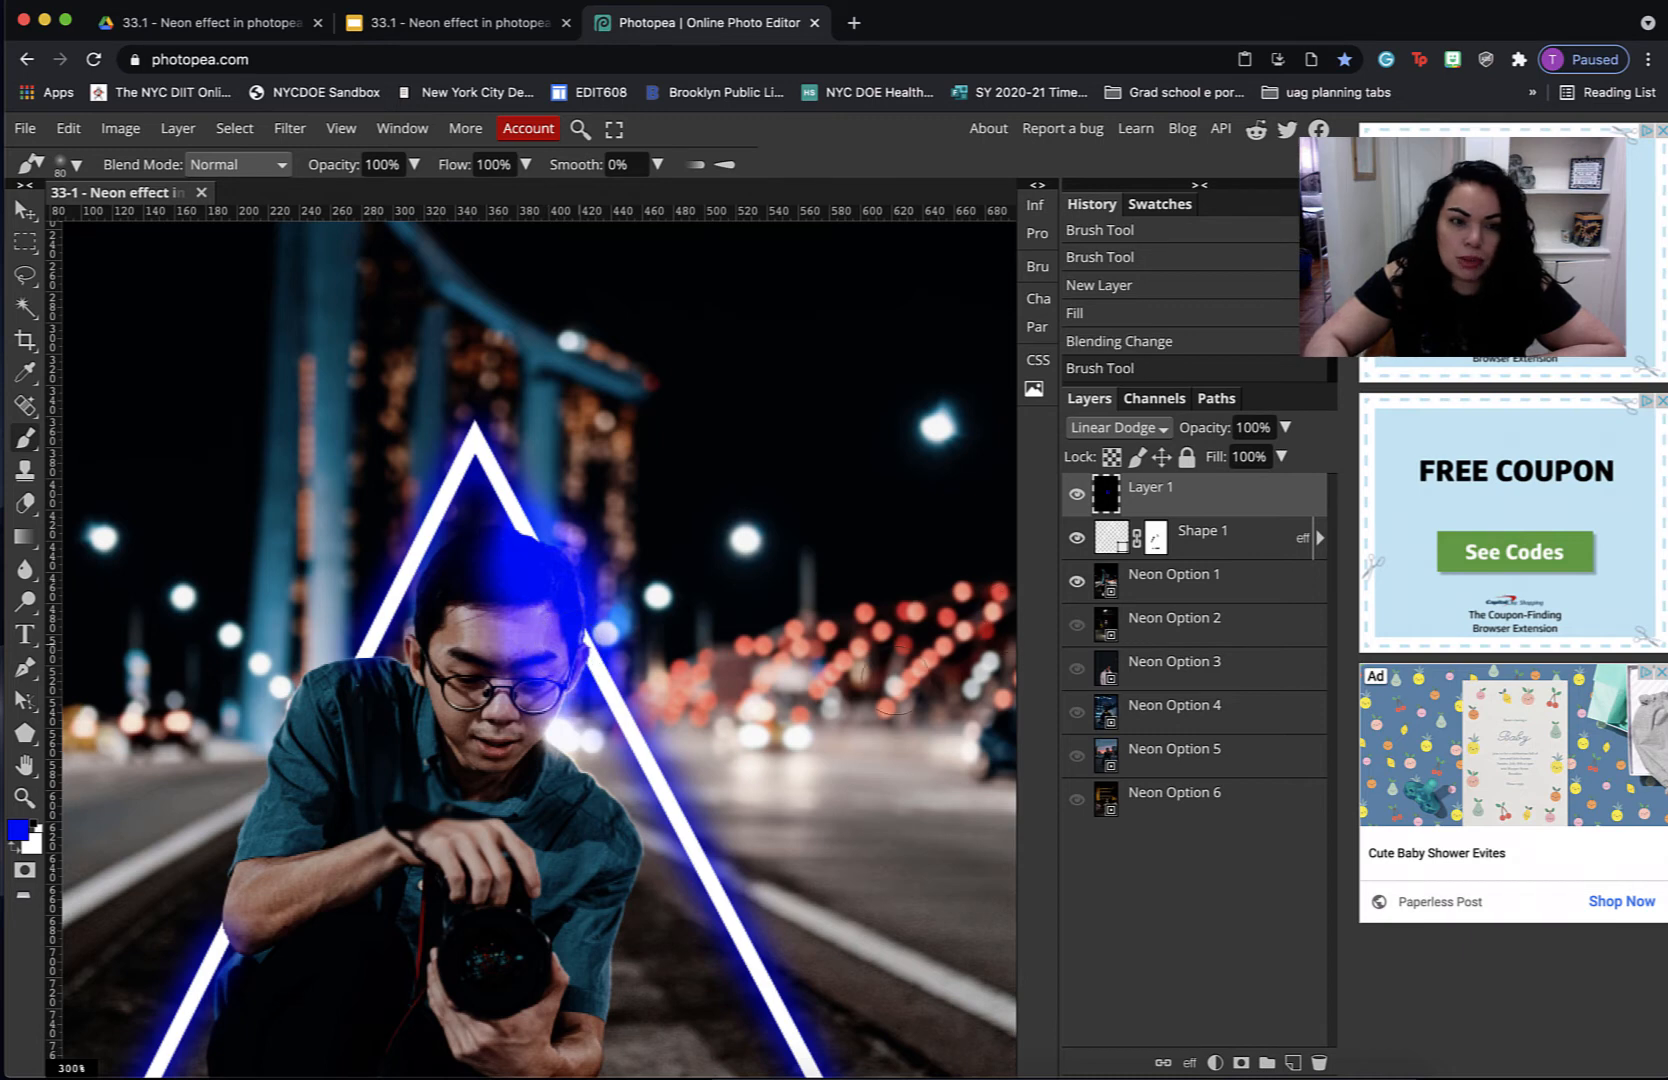
{"action": "mouse_move", "coordinate": [428, 535]}
{"action": "left_mouse_down"}
{"action": "mouse_move", "coordinate": [392, 635]}
{"action": "mouse_move", "coordinate": [300, 697]}
{"action": "mouse_move", "coordinate": [205, 960]}
{"action": "left_mouse_up"}
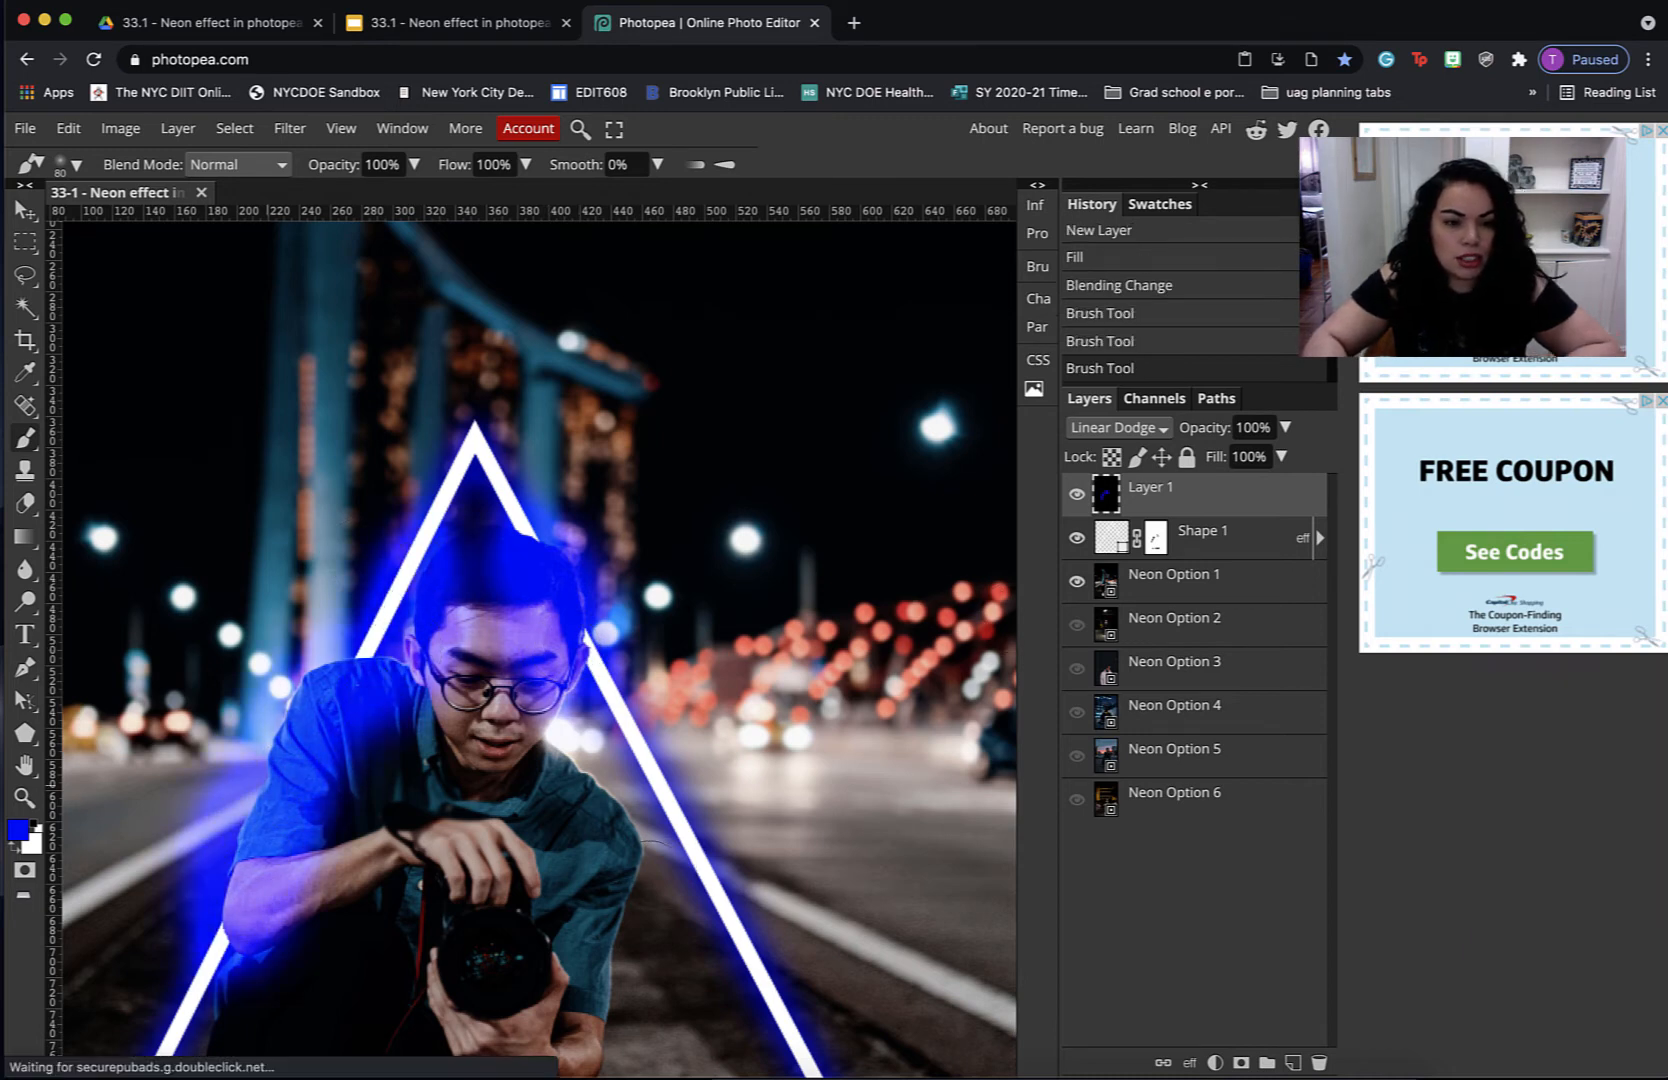
{"action": "left_click_drag", "start_coordinate": [627, 795], "coordinate": [608, 805]}
{"action": "scroll", "coordinate": [845, 473], "scroll_direction": "down", "scroll_amount": 4}
{"action": "scroll", "coordinate": [845, 473], "scroll_direction": "right", "scroll_amount": 1}
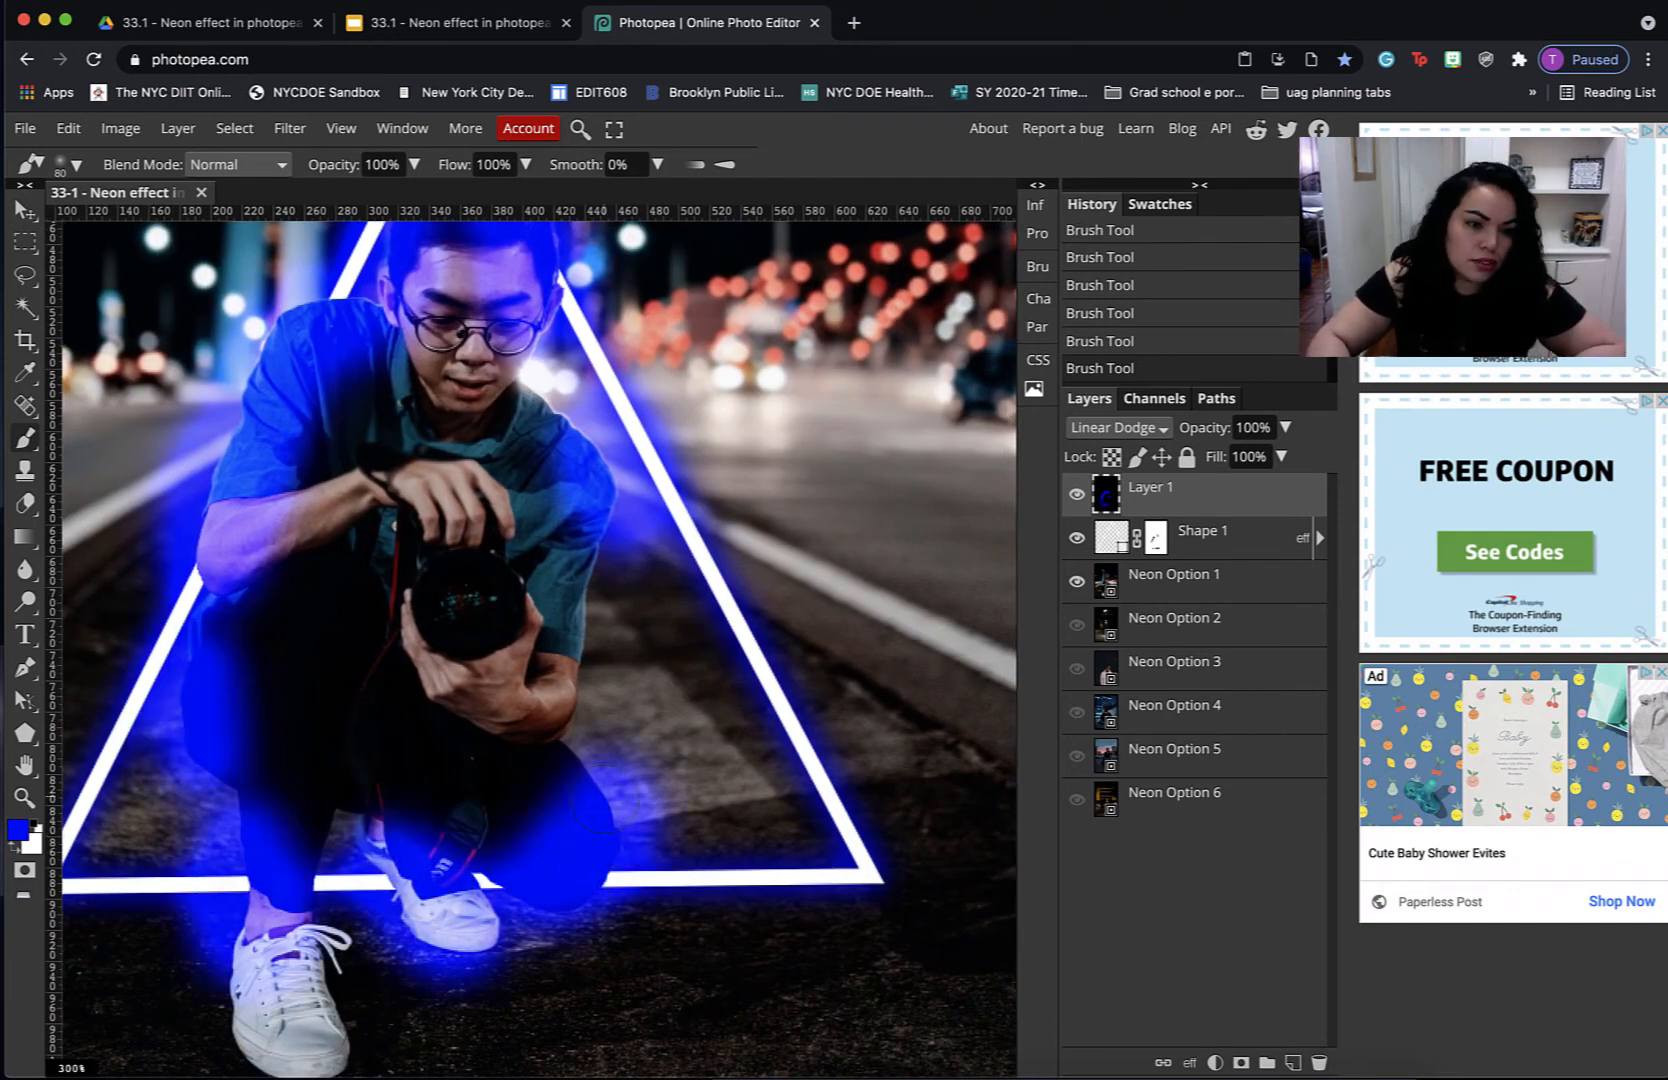
{"action": "scroll", "coordinate": [928, 787], "scroll_direction": "right", "scroll_amount": 1}
{"action": "key", "text": "ctrl+minus"}
{"action": "scroll", "coordinate": [739, 580], "scroll_direction": "up", "scroll_amount": 1}
{"action": "scroll", "coordinate": [739, 580], "scroll_direction": "left", "scroll_amount": 1}
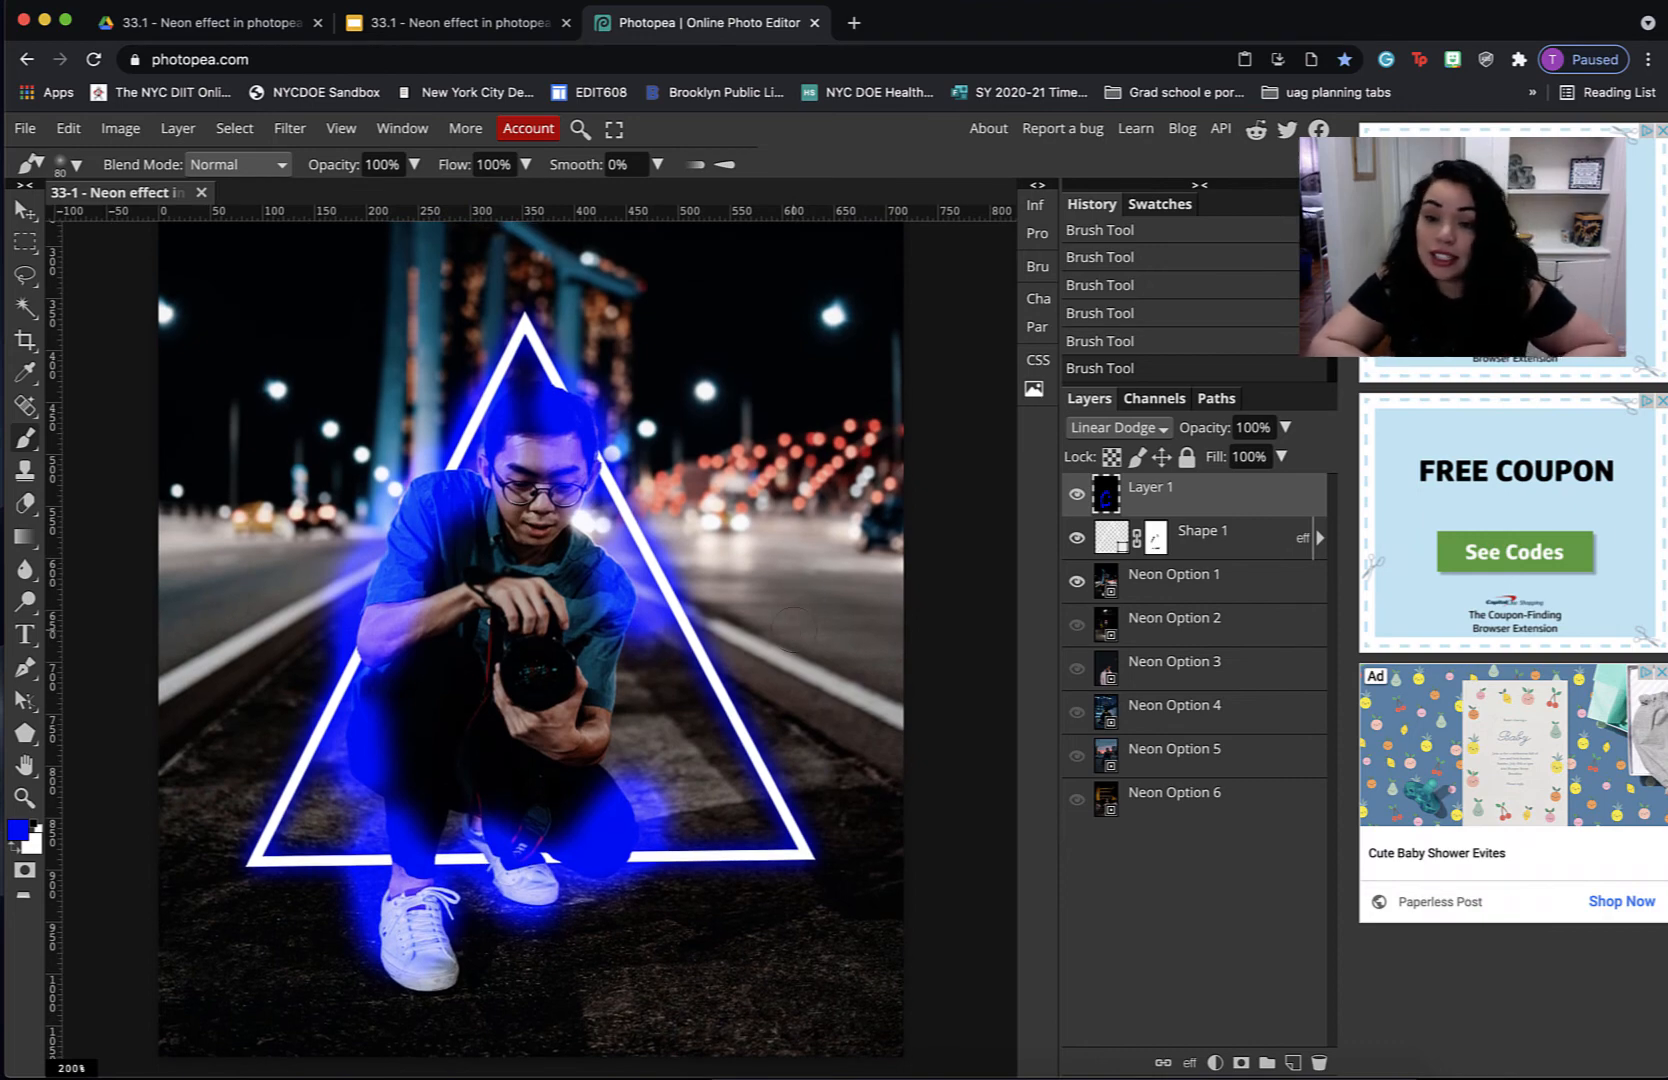
{"action": "scroll", "coordinate": [793, 628], "scroll_direction": "left", "scroll_amount": 6}
{"action": "scroll", "coordinate": [793, 628], "scroll_direction": "down", "scroll_amount": 3}
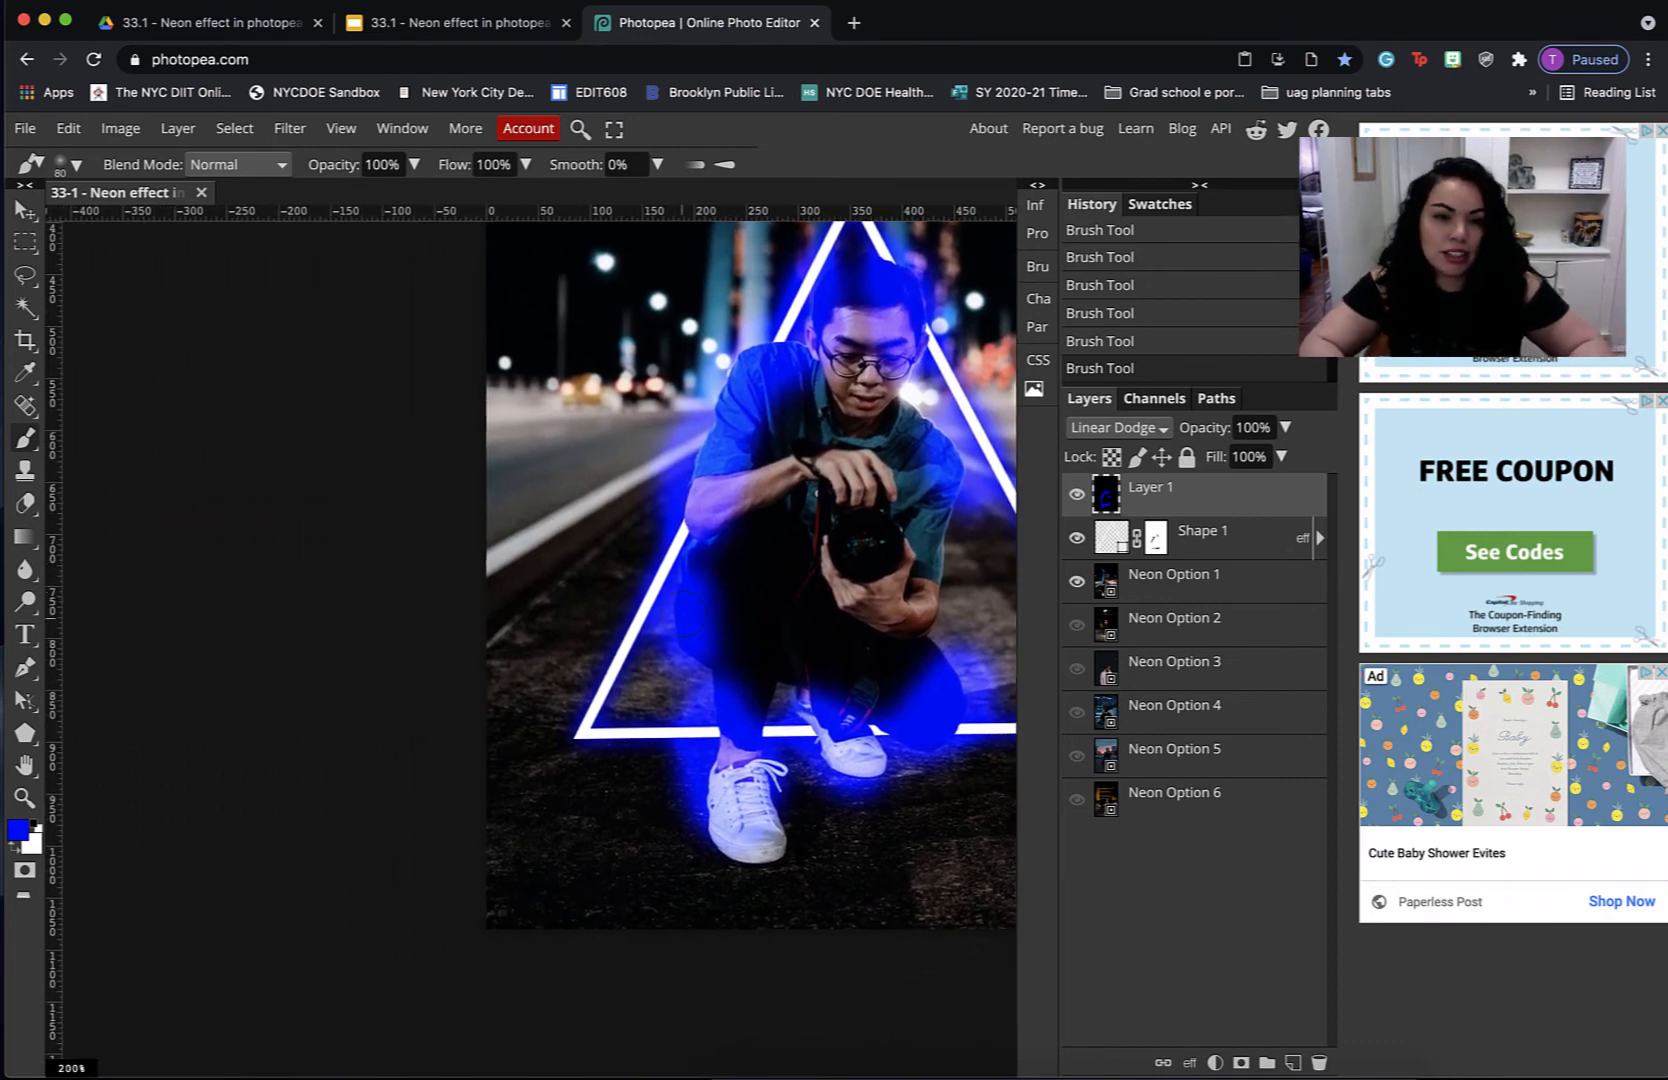
{"action": "scroll", "coordinate": [646, 434], "scroll_direction": "right", "scroll_amount": 5}
{"action": "scroll", "coordinate": [646, 434], "scroll_direction": "up", "scroll_amount": 3}
{"action": "scroll", "coordinate": [646, 434], "scroll_direction": "left", "scroll_amount": 2}
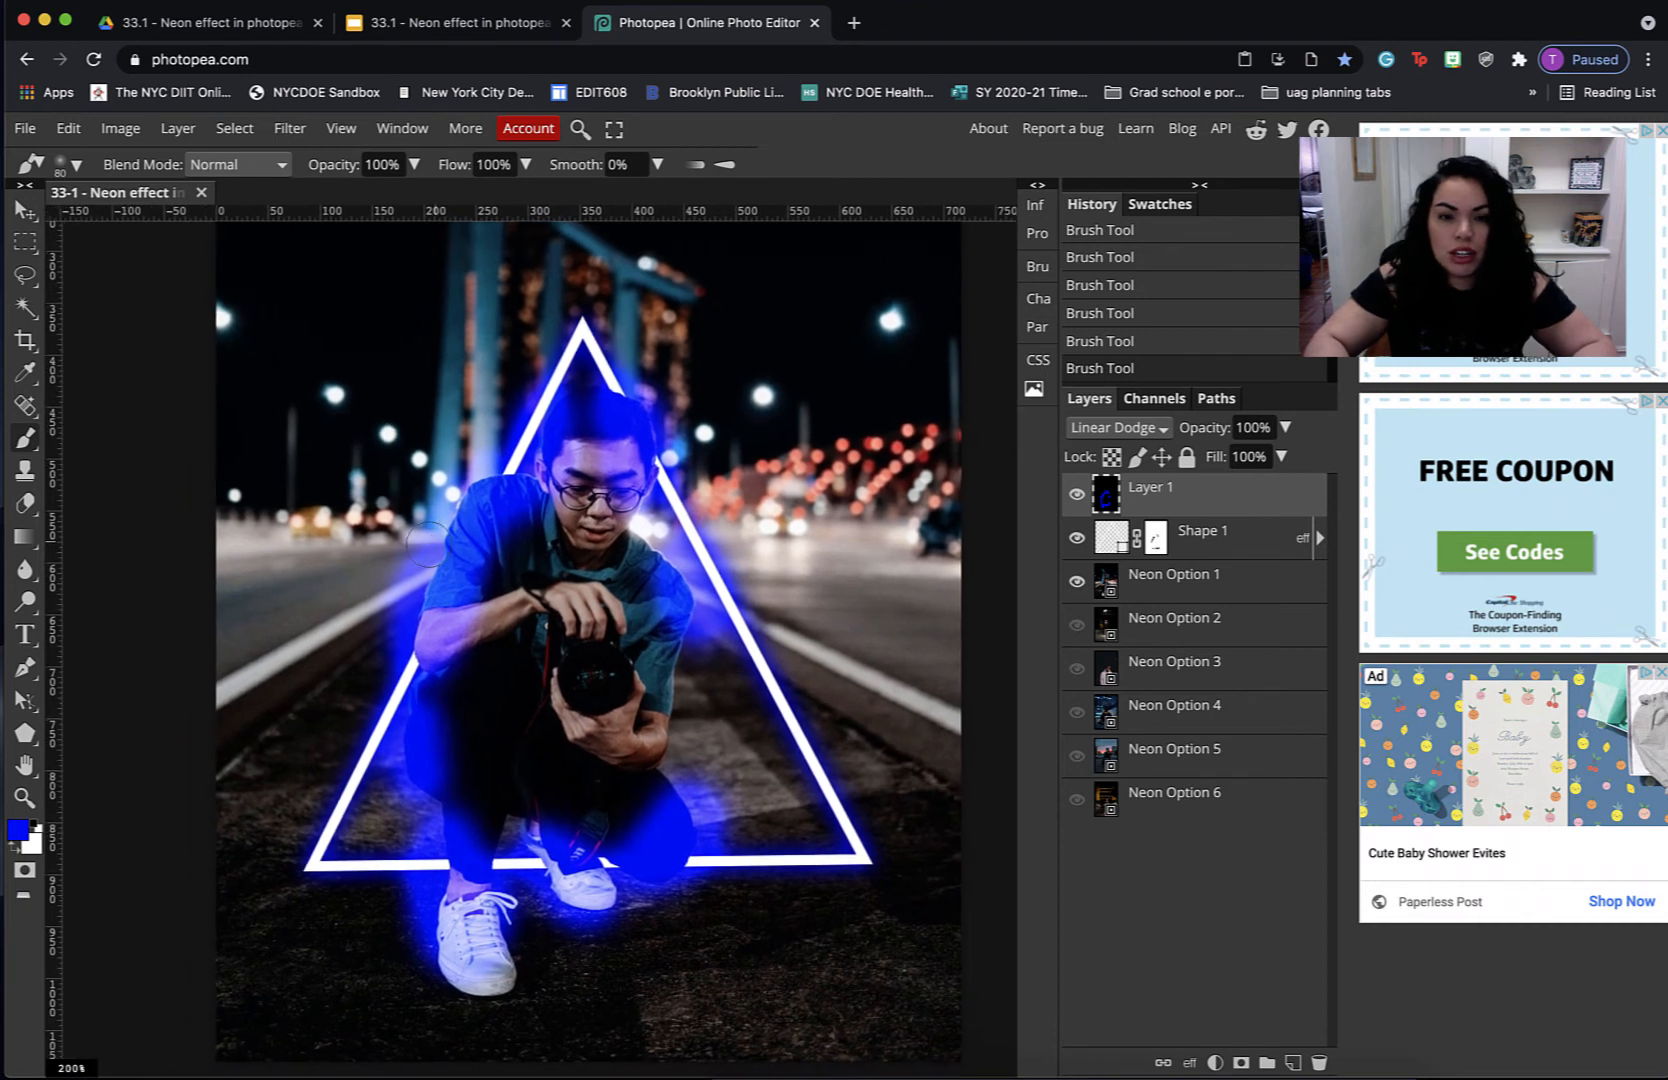
- Set Layer 1's Blend If background shadows to a split range of 44 to 102 in its blending options
{"action": "double_click", "coordinate": [1265, 500]}
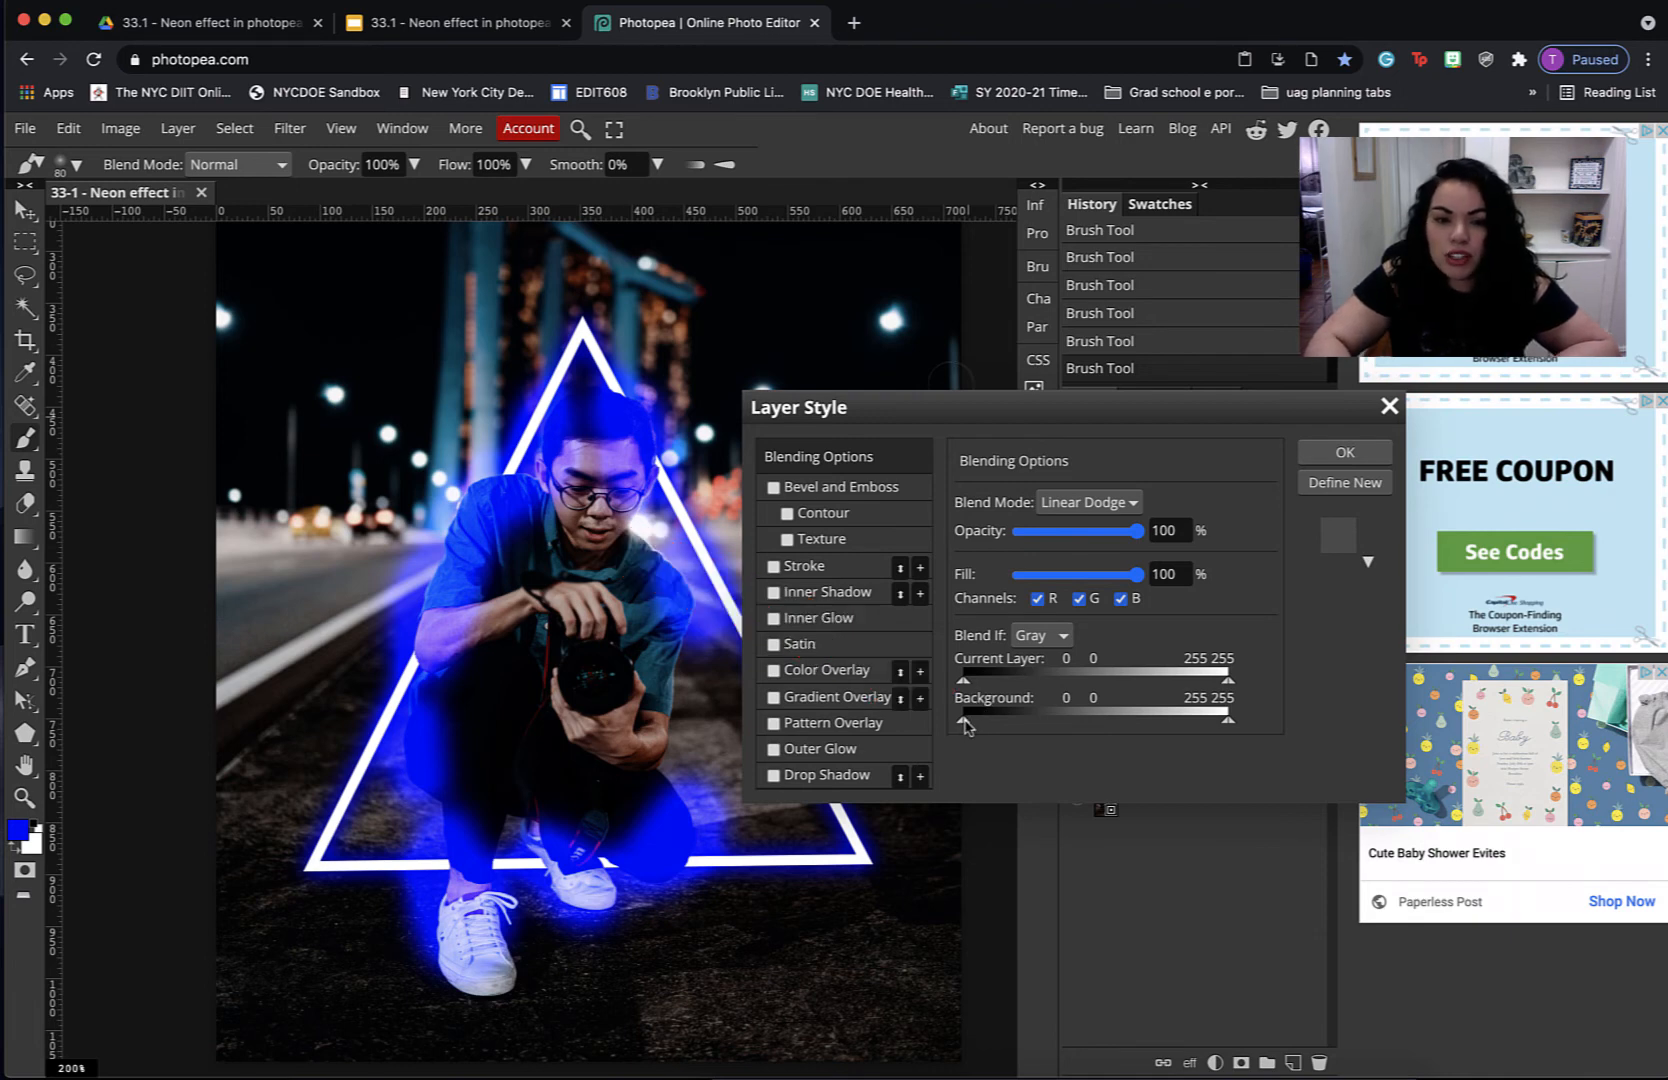
{"action": "left_click_drag", "start_coordinate": [964, 726], "coordinate": [1010, 728]}
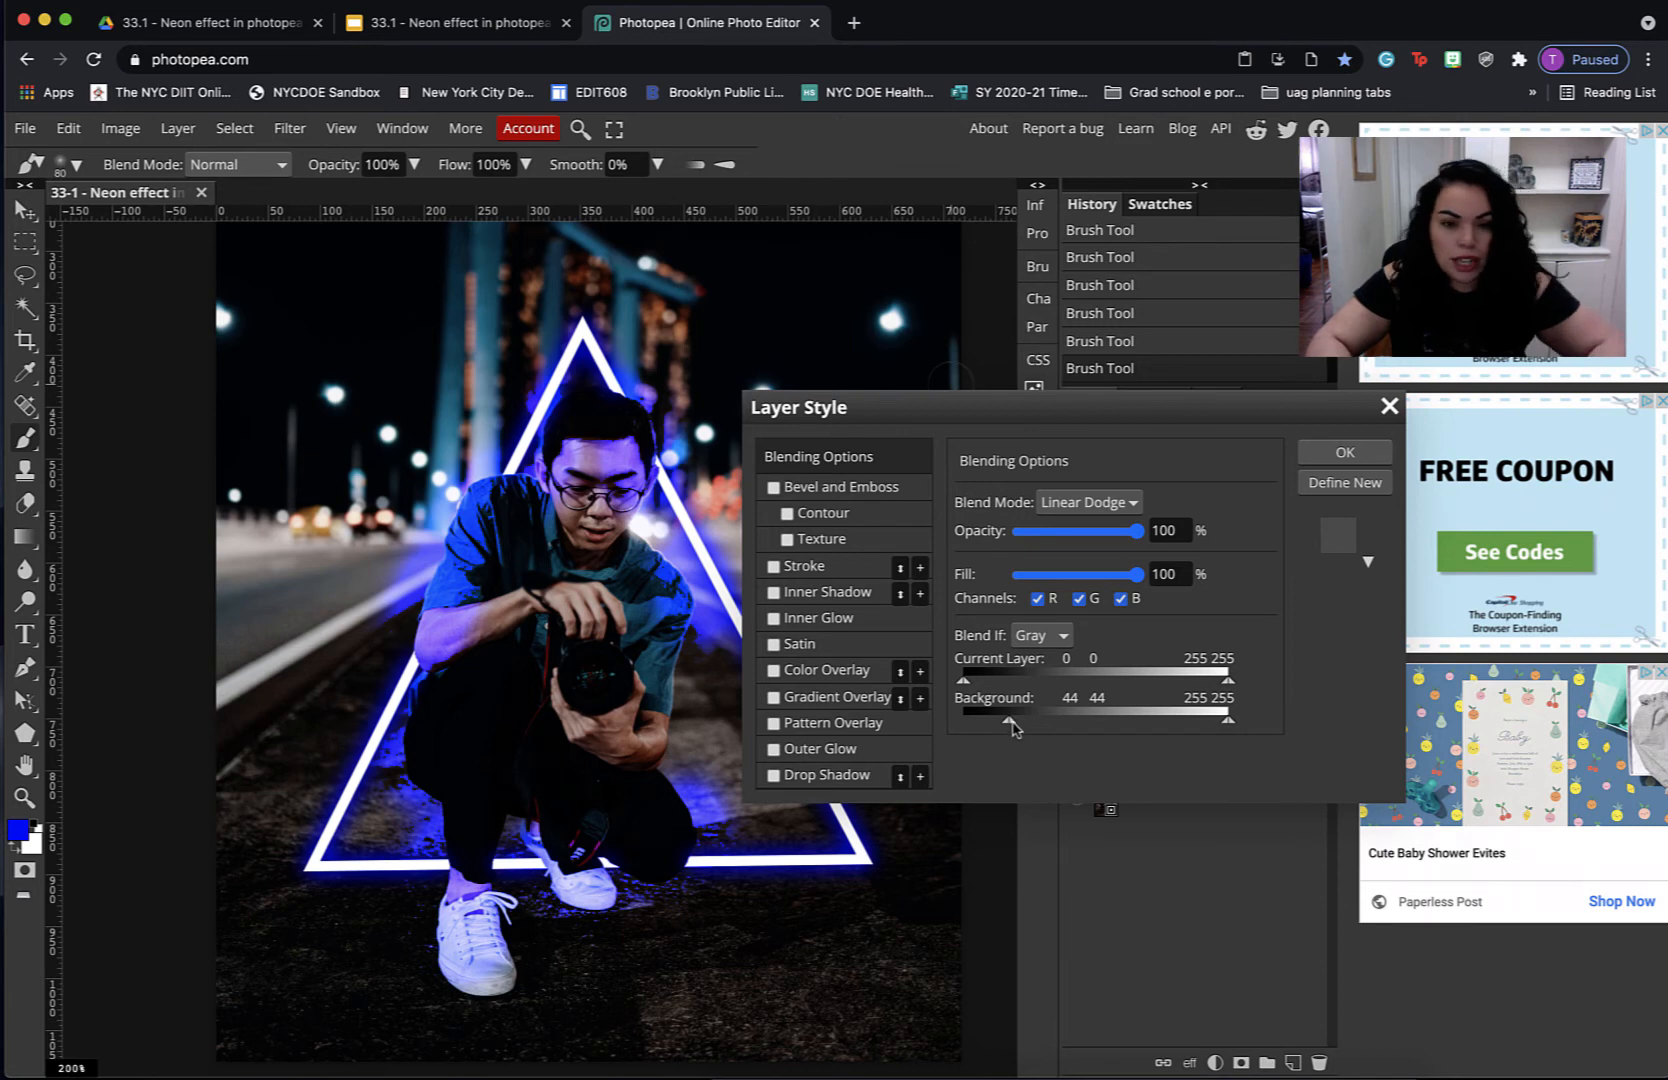
{"action": "left_click_drag", "start_coordinate": [1014, 727], "coordinate": [1071, 729]}
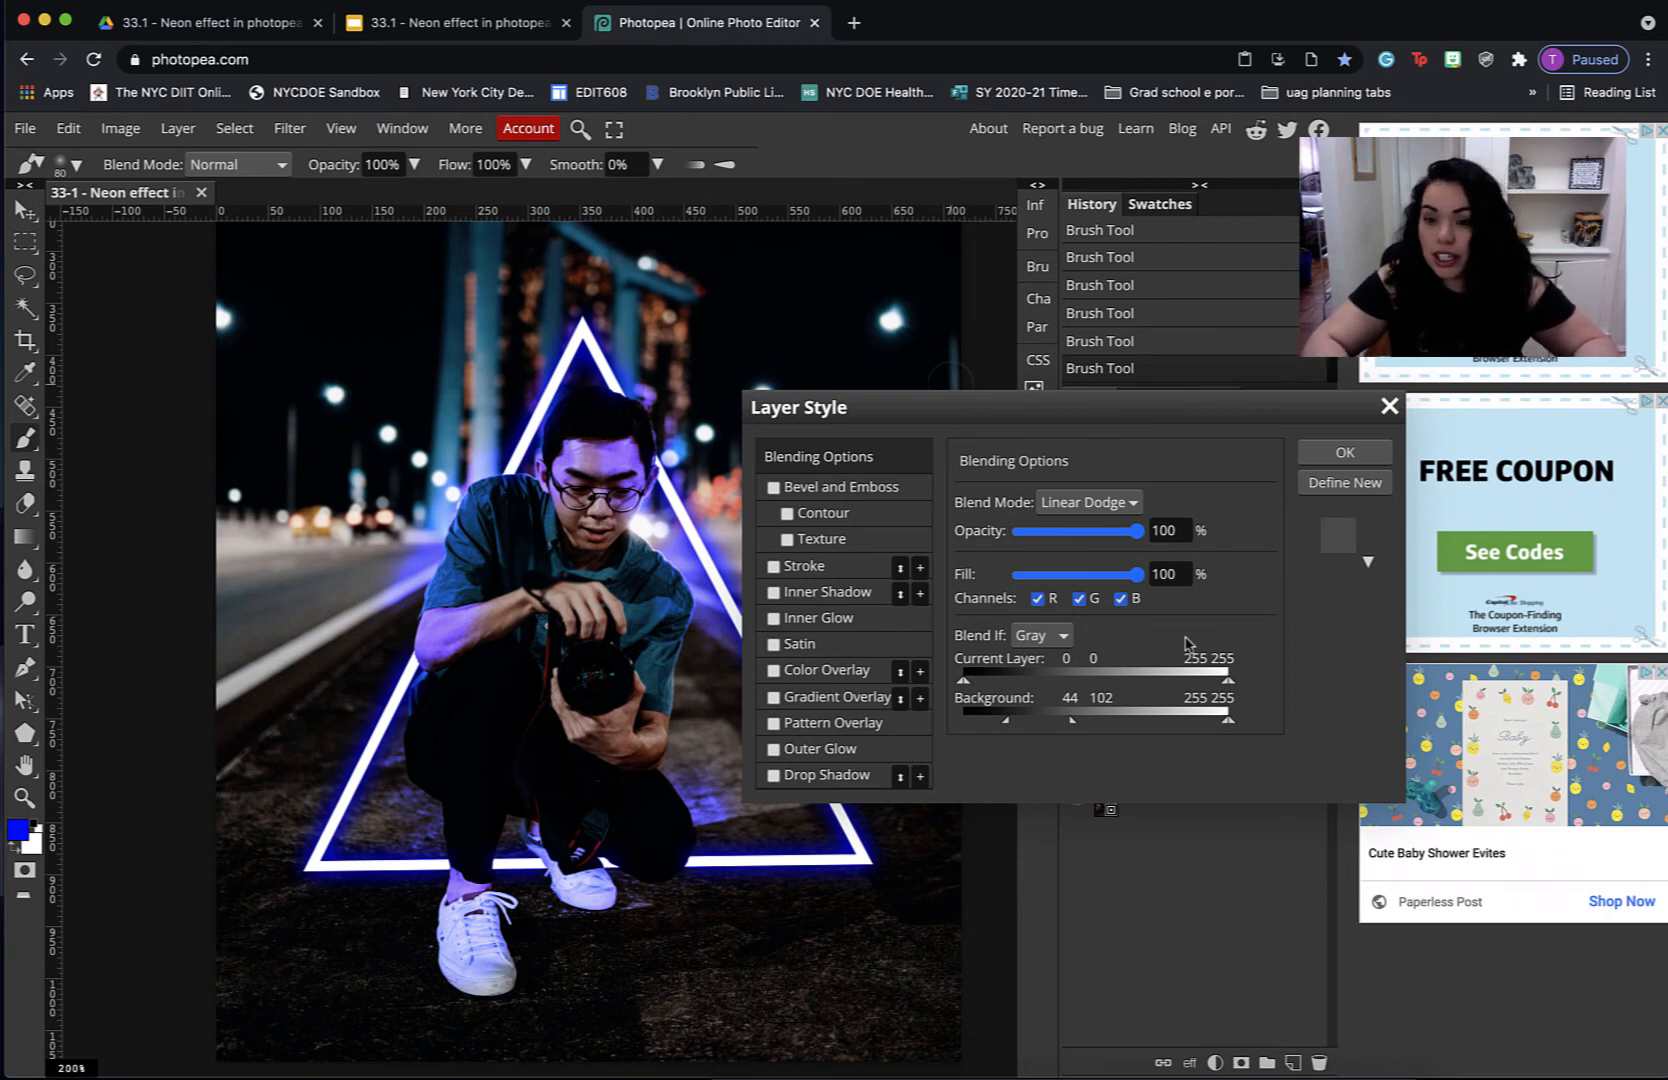
{"action": "left_click", "coordinate": [1336, 455]}
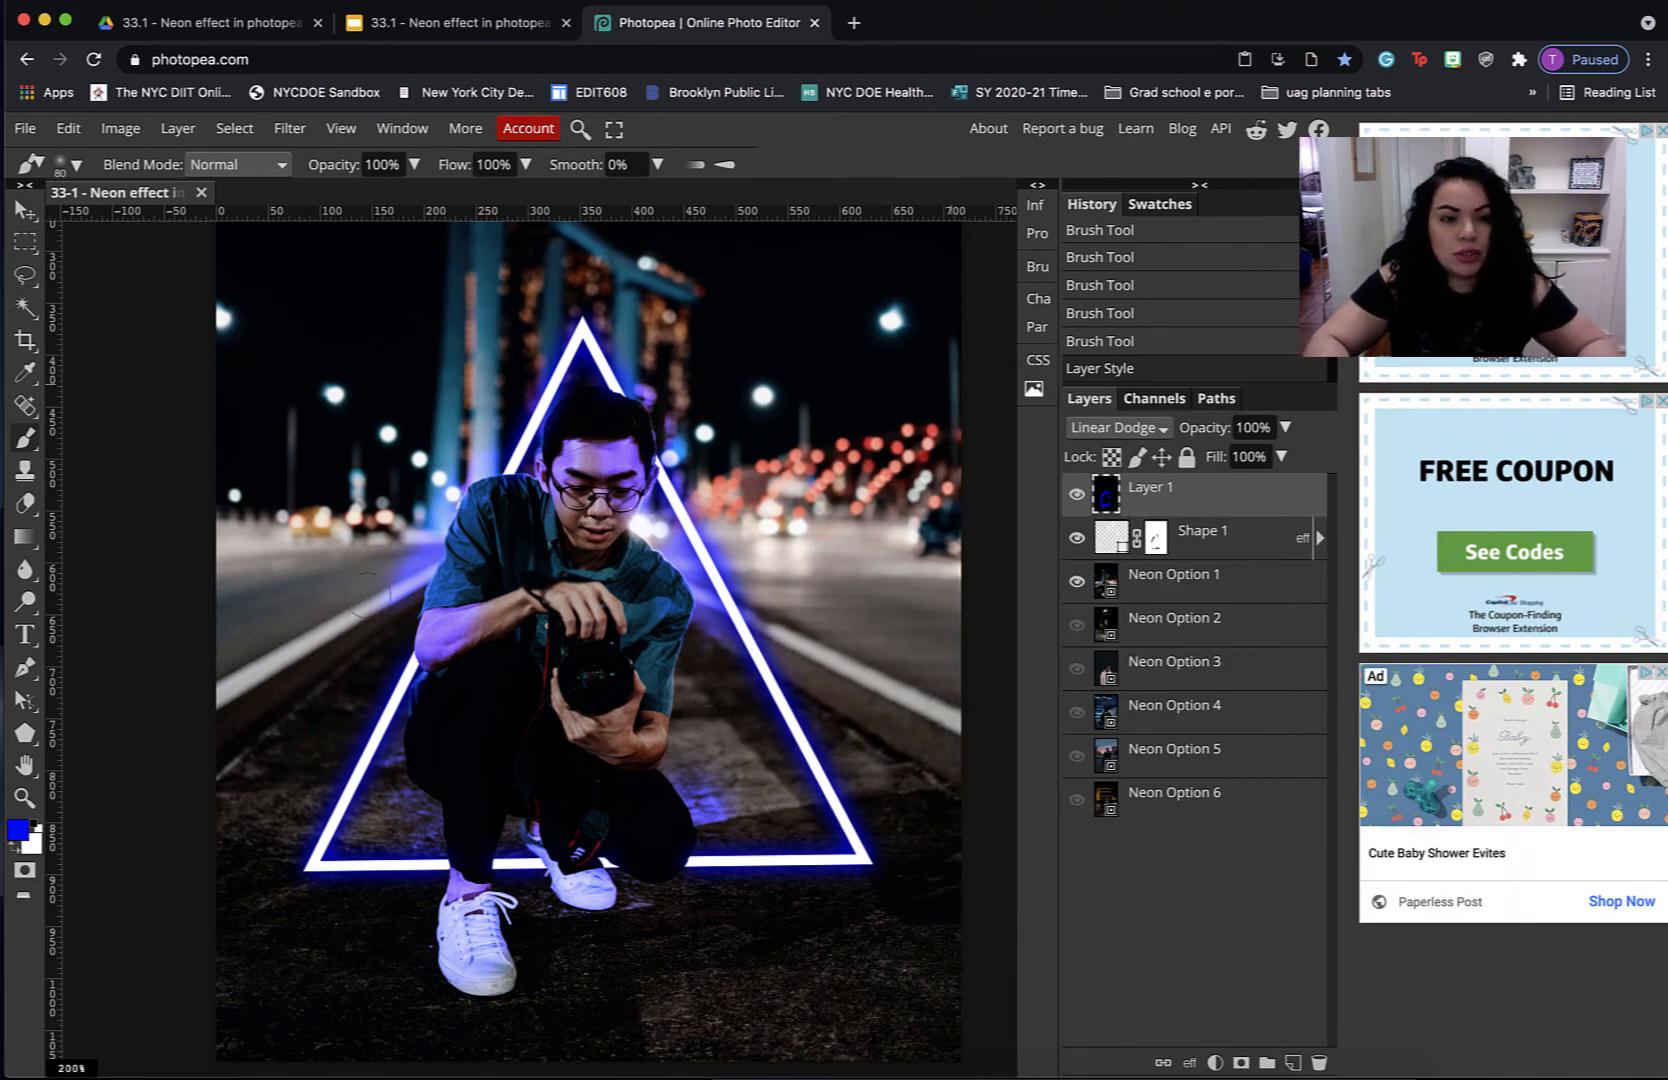
- Erase the excess blue light from the man's face, shirt and arm on Layer 1 with a size 150 eraser
{"action": "left_click", "coordinate": [26, 503]}
{"action": "scroll", "coordinate": [580, 566], "scroll_direction": "down", "scroll_amount": 1}
{"action": "key", "text": "bracketright"}
{"action": "key", "text": "bracketright"}
{"action": "key", "text": "bracketright"}
{"action": "key", "text": "bracketright"}
{"action": "left_click_drag", "start_coordinate": [556, 576], "coordinate": [486, 603]}
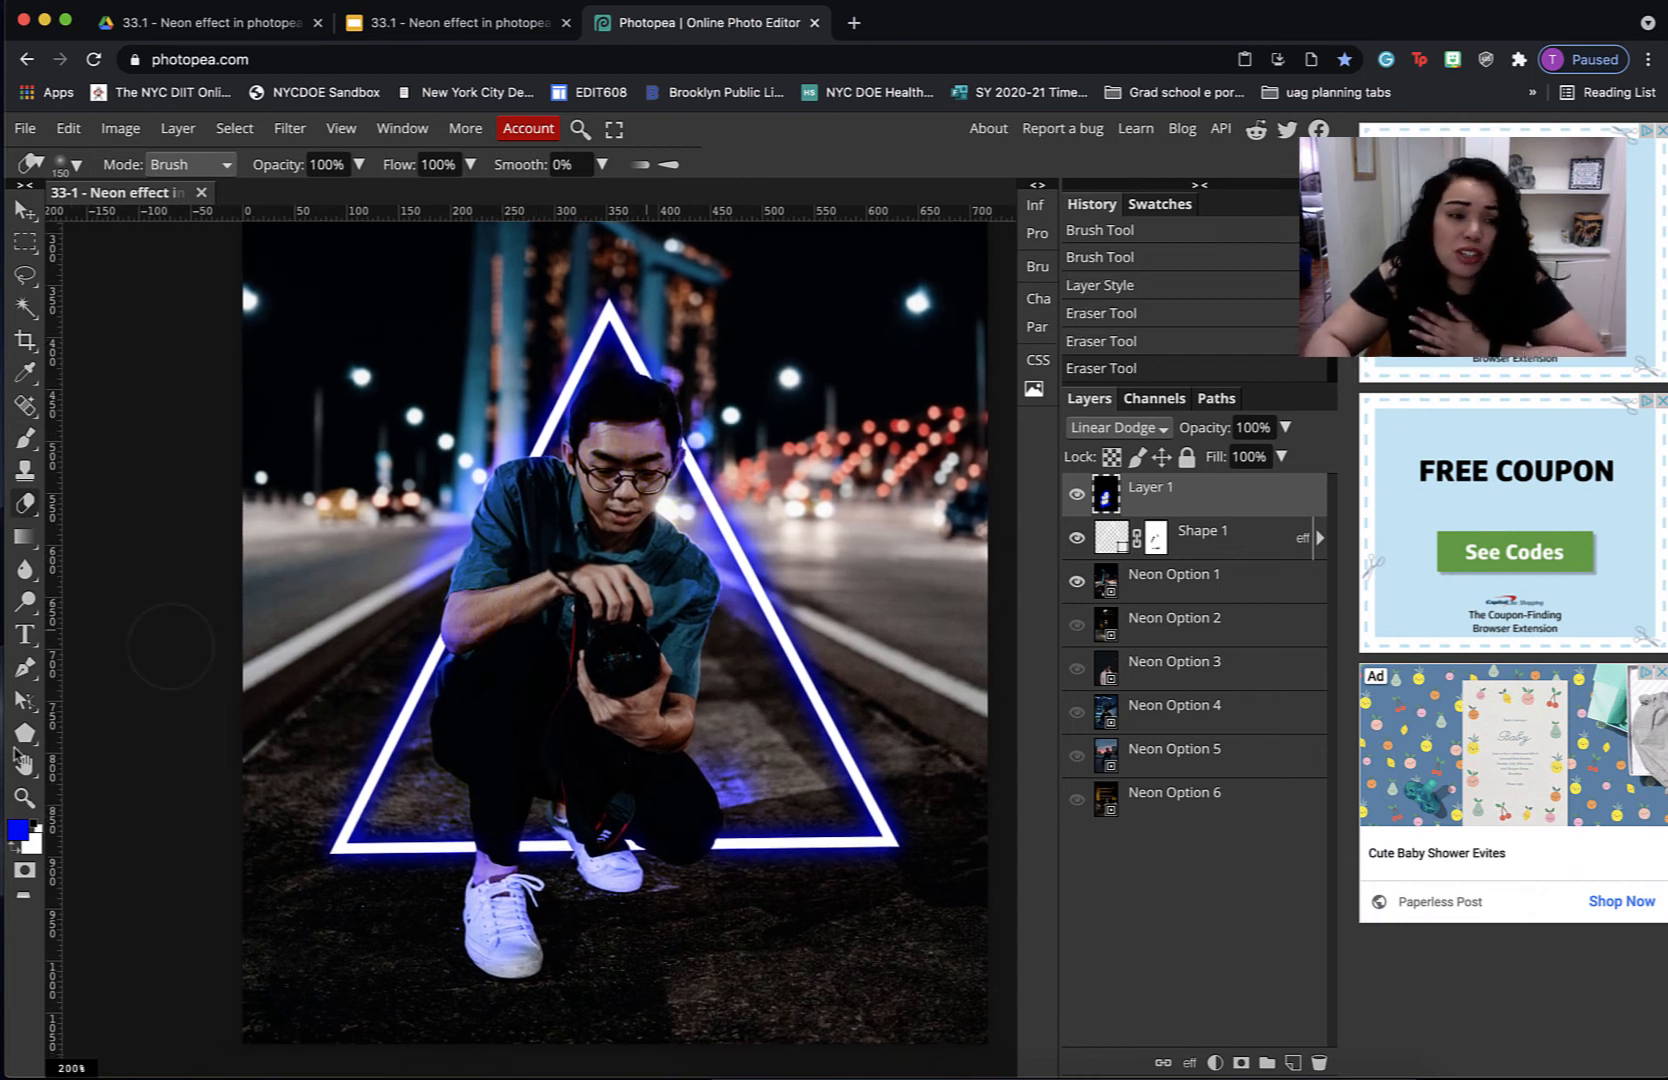
- Brush a touch of blue glow onto Layer 1 between the man's head and the triangle's peak
{"action": "key", "text": "b"}
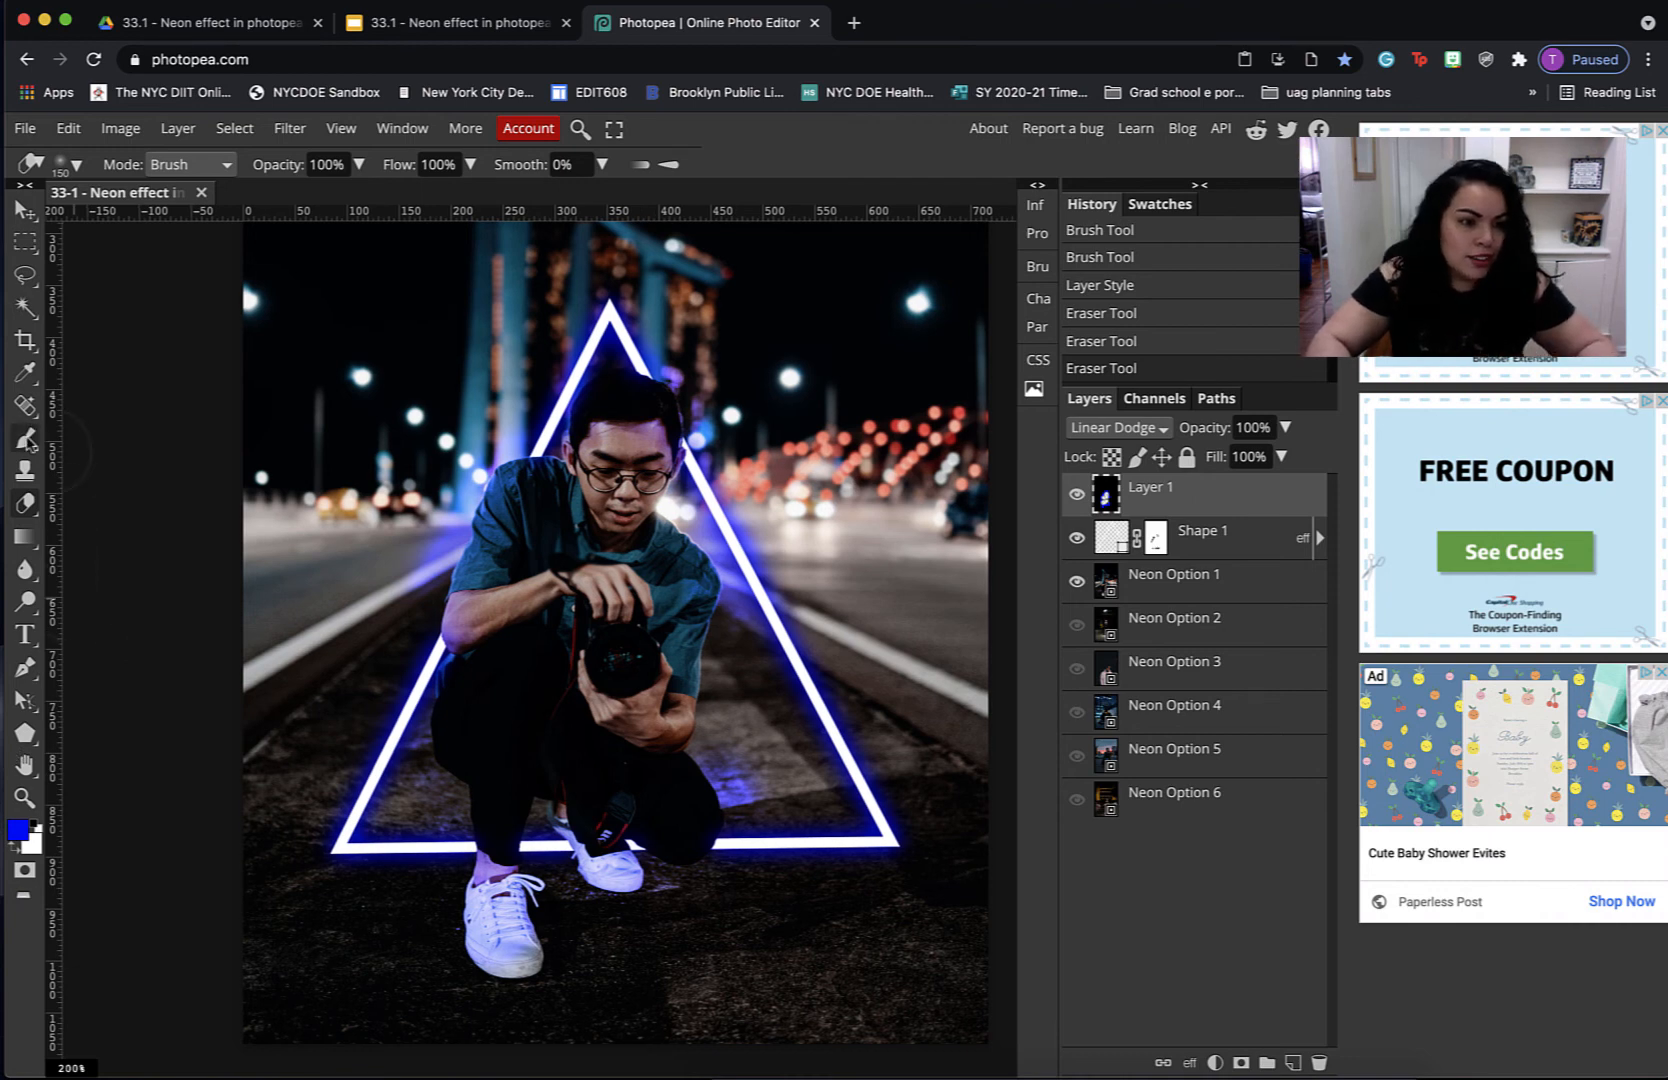
{"action": "scroll", "coordinate": [603, 367], "scroll_direction": "right", "scroll_amount": 1}
{"action": "left_click", "coordinate": [603, 367]}
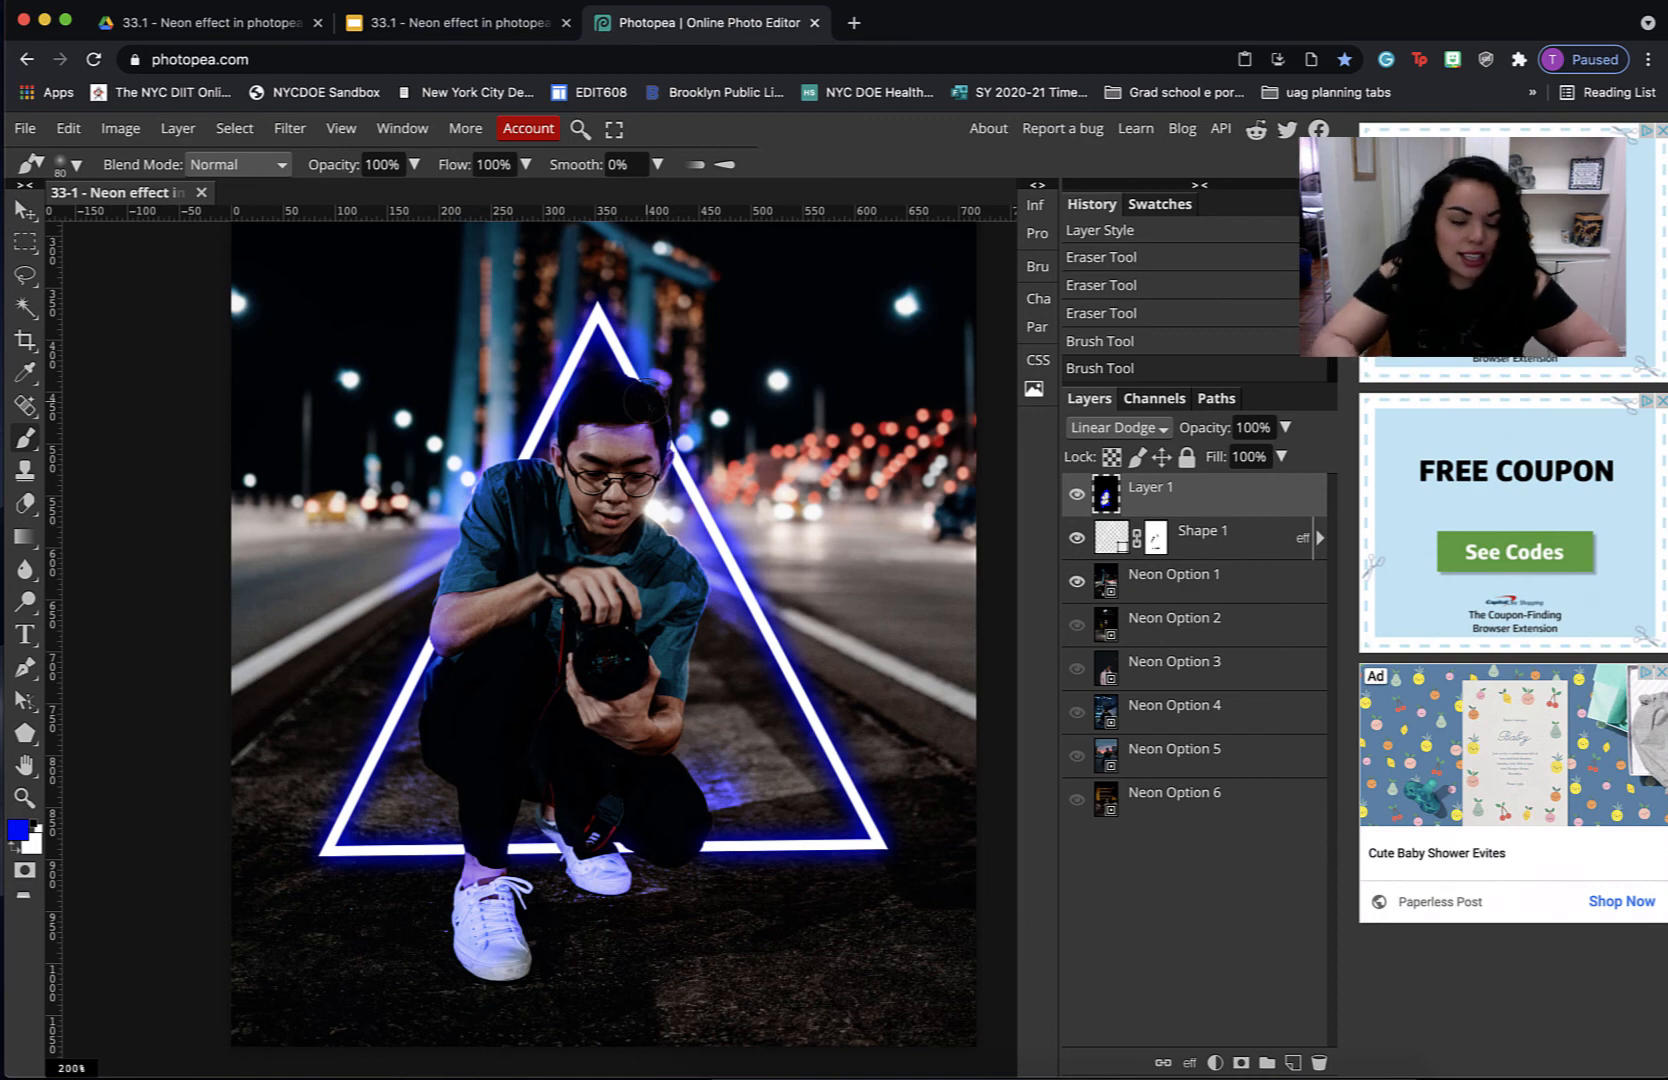
{"action": "scroll", "coordinate": [242, 483], "scroll_direction": "down", "scroll_amount": 3}
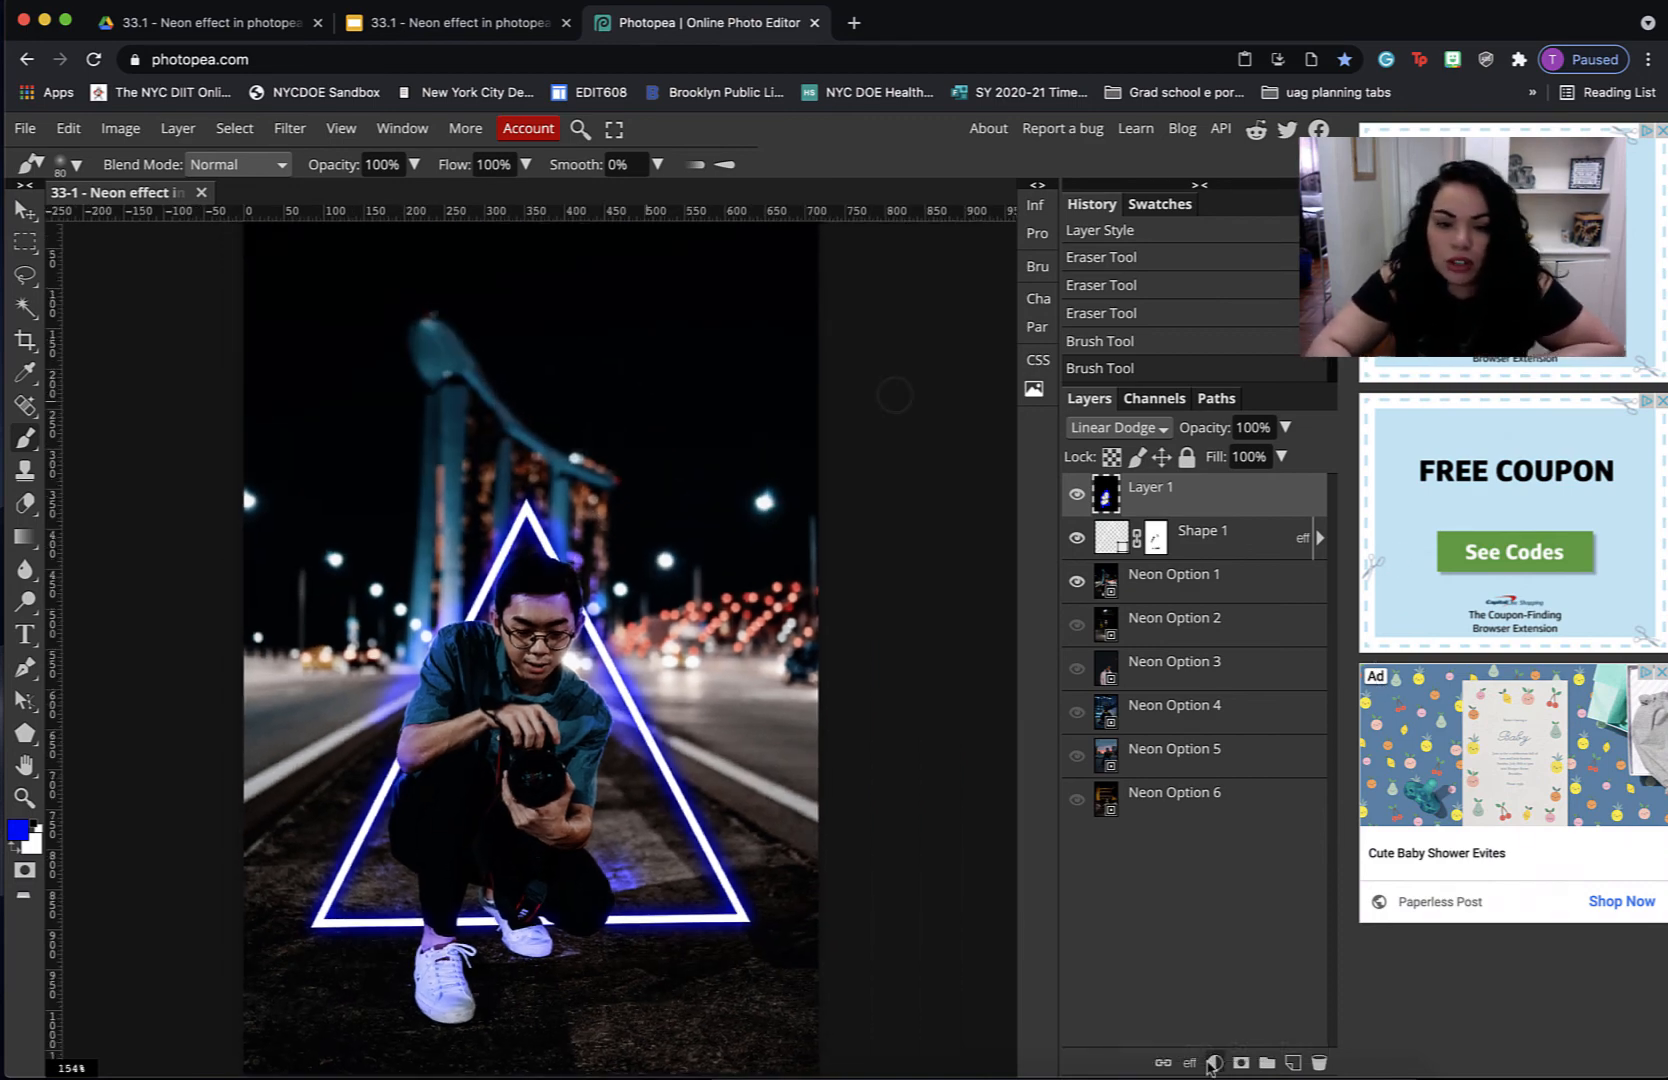
- Add a Color Lookup adjustment layer above Layer 1 using the Neon 770.CUBE LUT
{"action": "left_click", "coordinate": [1216, 1064]}
{"action": "left_click", "coordinate": [1230, 823]}
{"action": "left_click", "coordinate": [860, 321]}
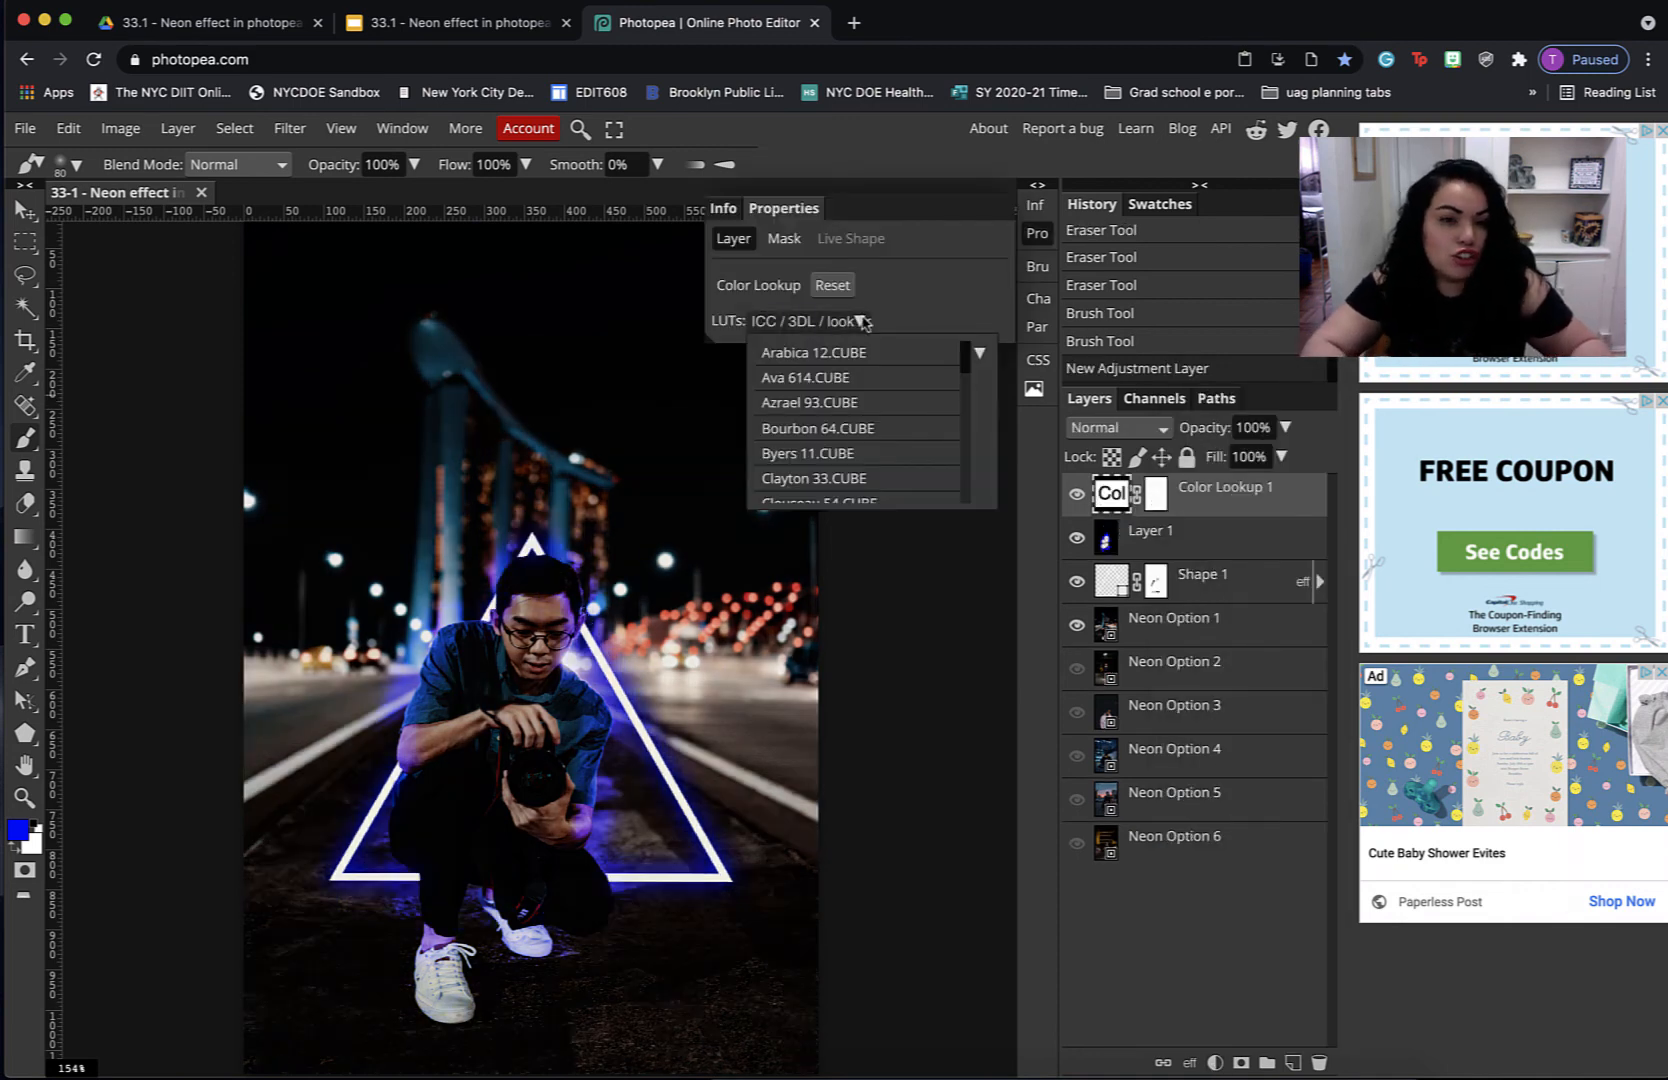
{"action": "scroll", "coordinate": [940, 398], "scroll_direction": "down", "scroll_amount": 5}
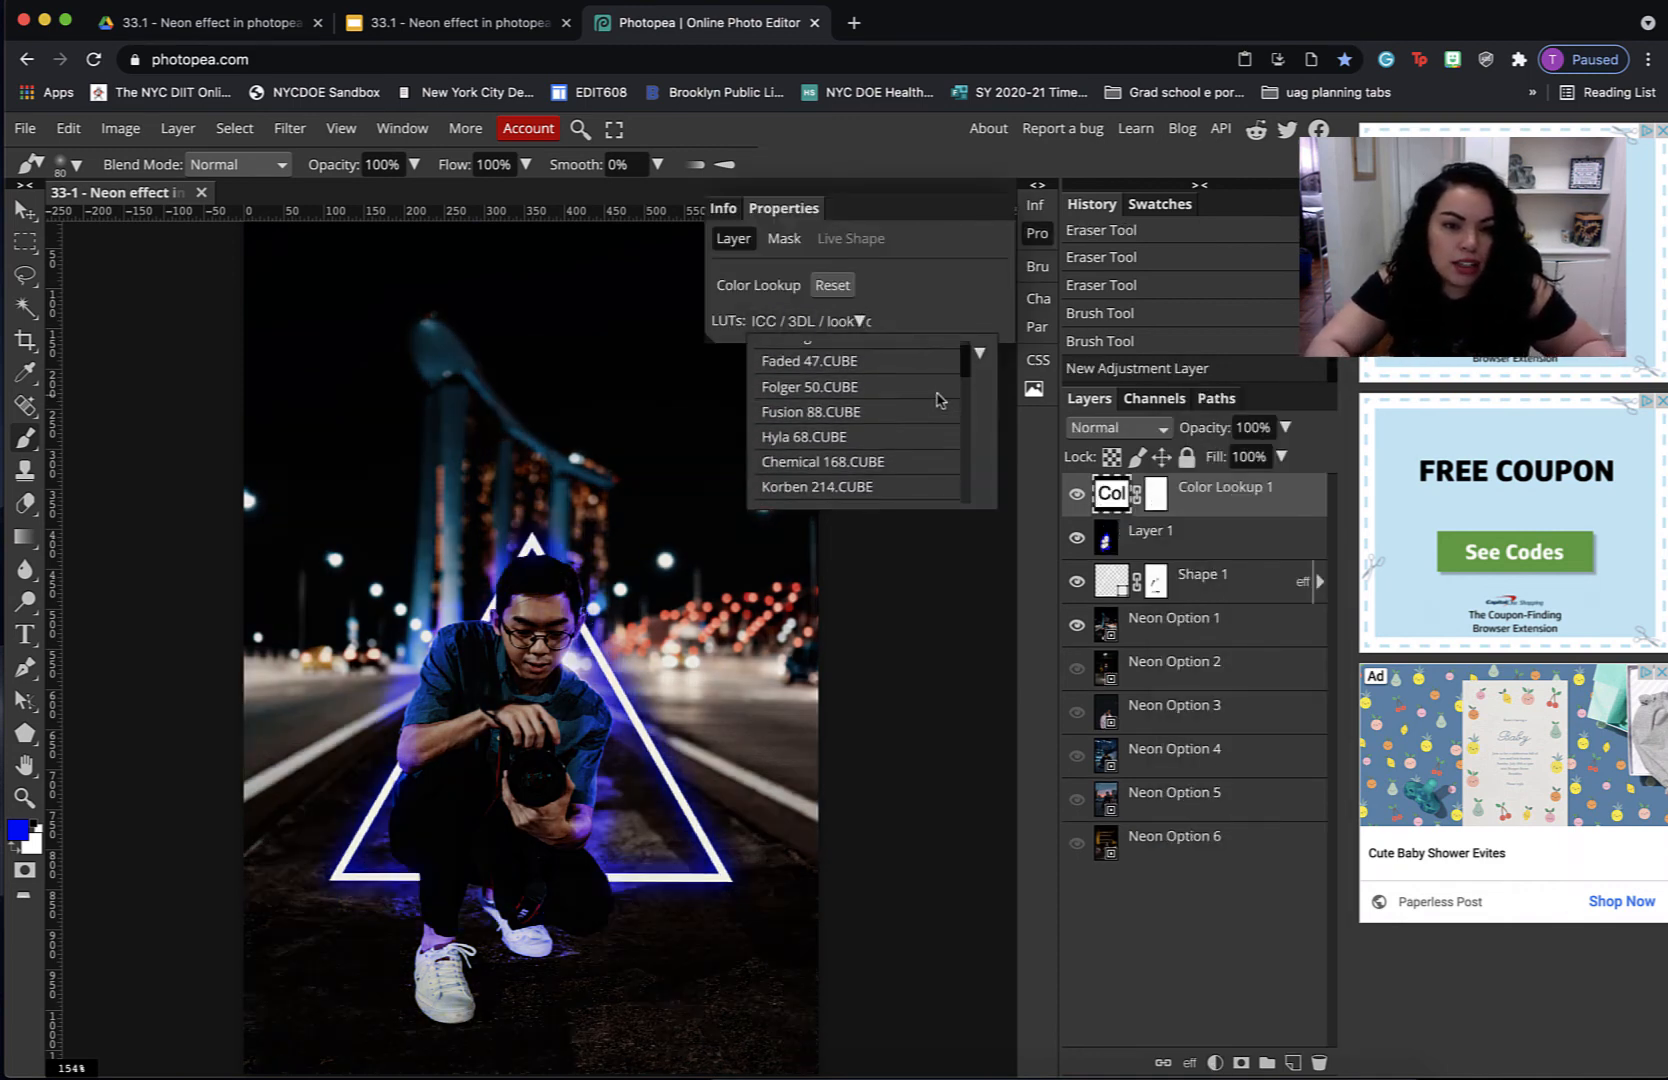
{"action": "scroll", "coordinate": [940, 398], "scroll_direction": "down", "scroll_amount": 5}
{"action": "scroll", "coordinate": [940, 398], "scroll_direction": "up", "scroll_amount": 2}
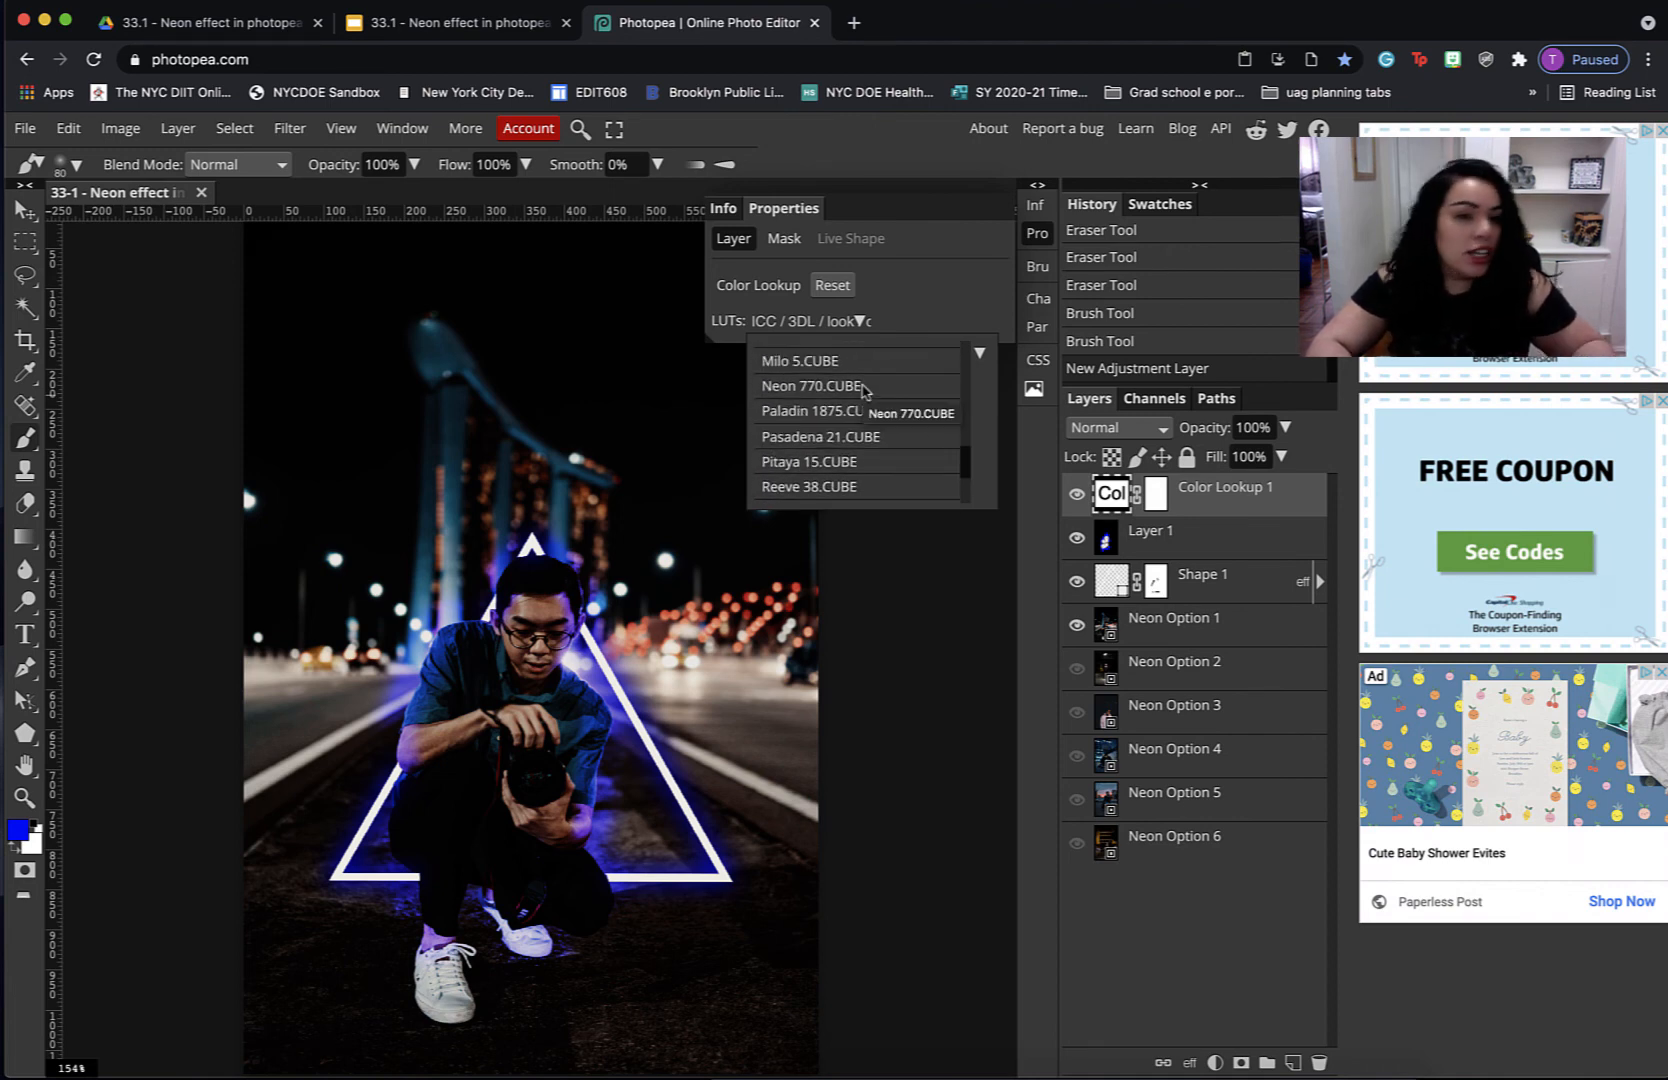
{"action": "left_click", "coordinate": [865, 388]}
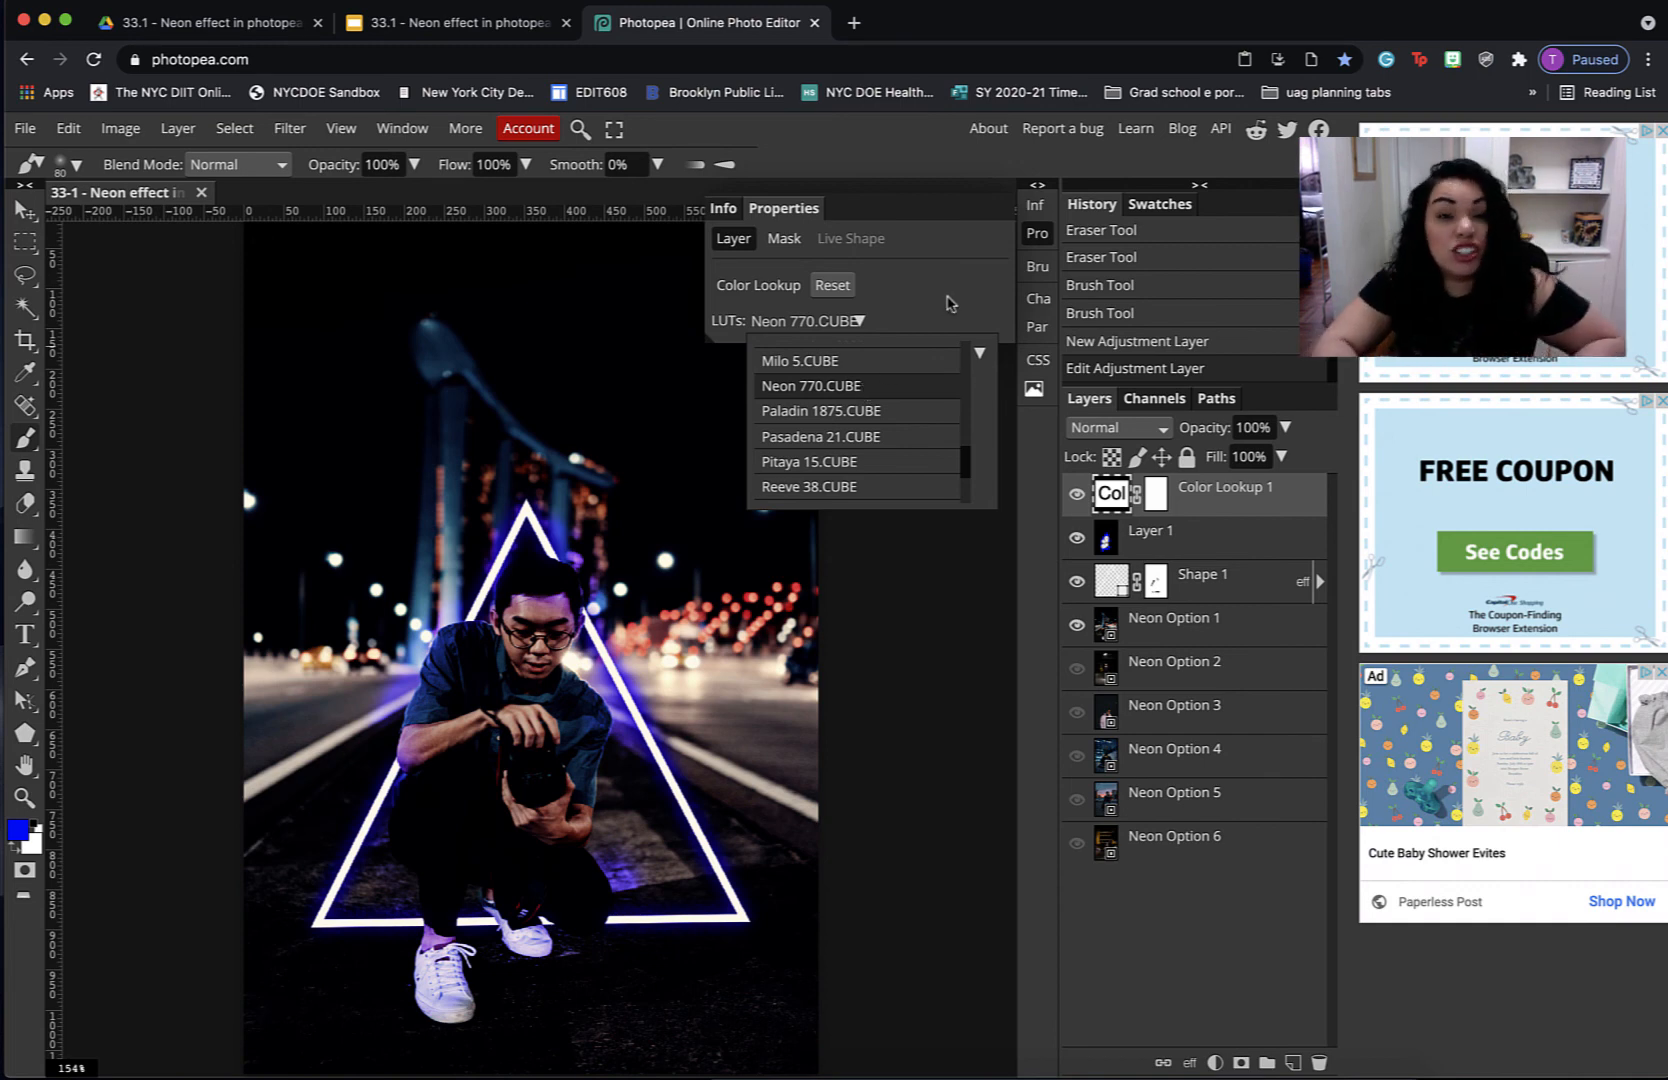
{"action": "left_click", "coordinate": [980, 352]}
{"action": "left_click", "coordinate": [968, 245]}
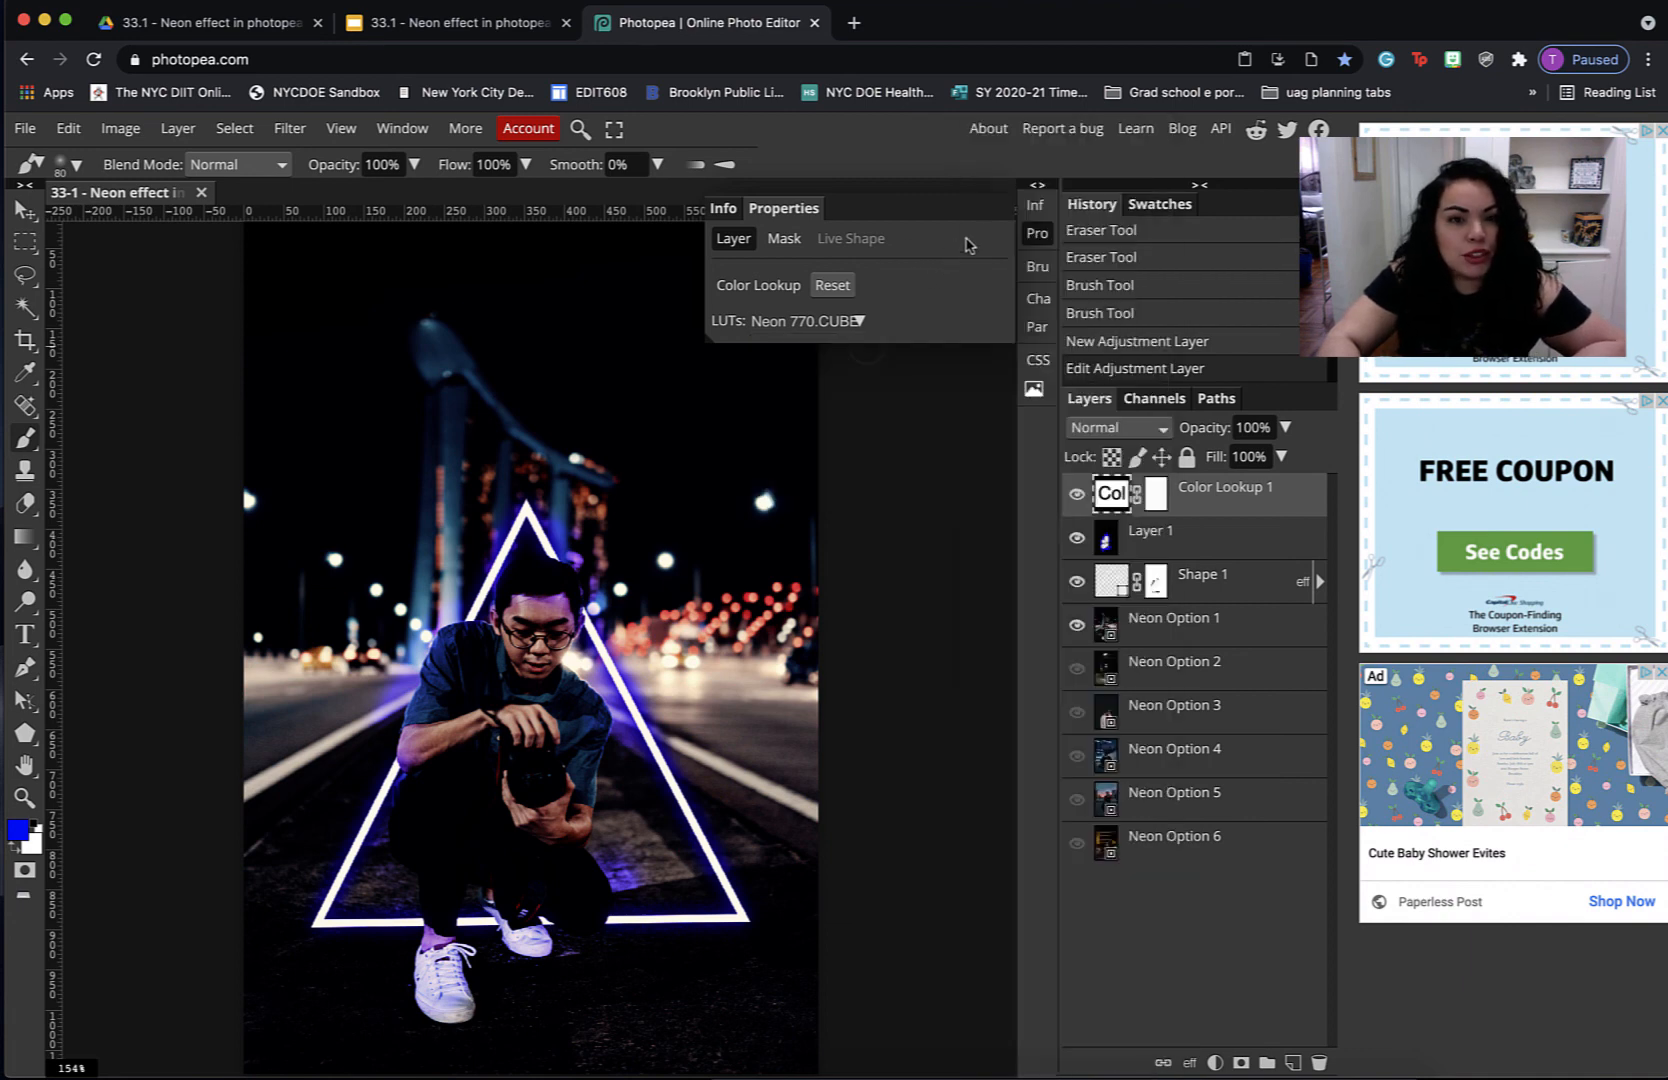
{"action": "left_click", "coordinate": [1038, 234]}
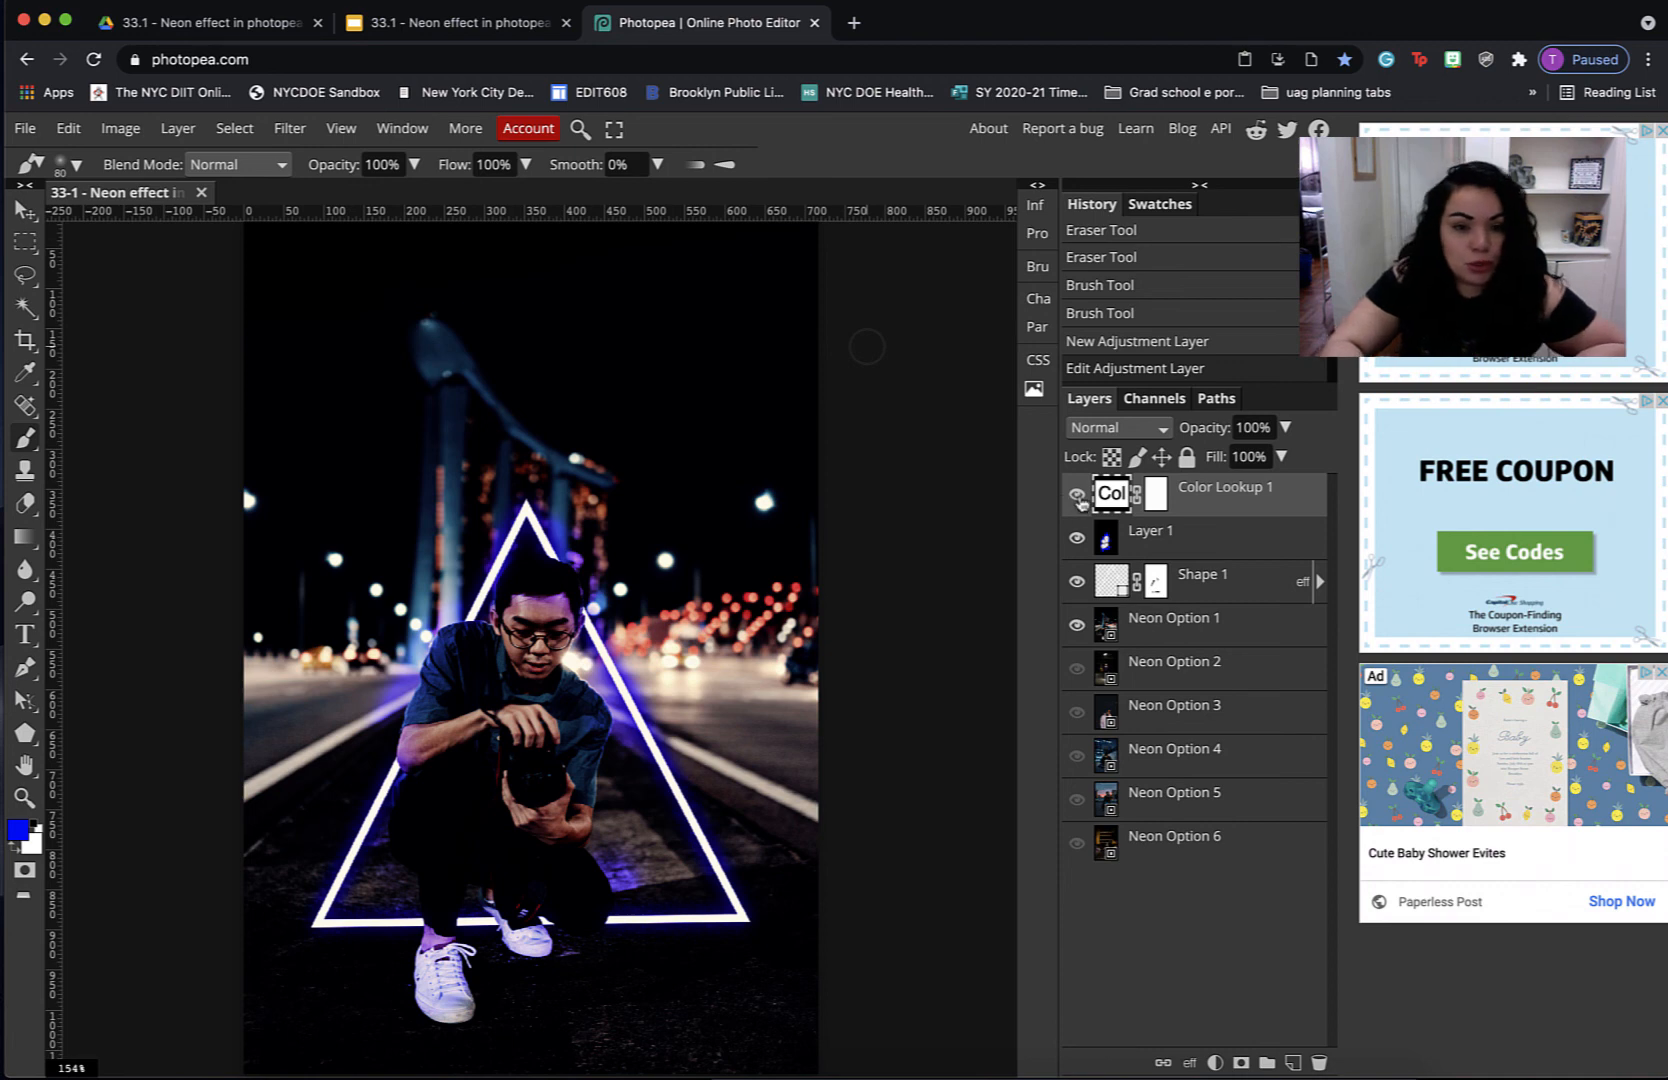
- Hide the Color Lookup 1, Layer 1, Shape 1 and Neon Option 1 layers, and show Neon Option 5
{"action": "left_click", "coordinate": [1076, 493]}
{"action": "left_click", "coordinate": [1077, 537]}
{"action": "left_click", "coordinate": [1077, 581]}
{"action": "left_click", "coordinate": [1077, 625]}
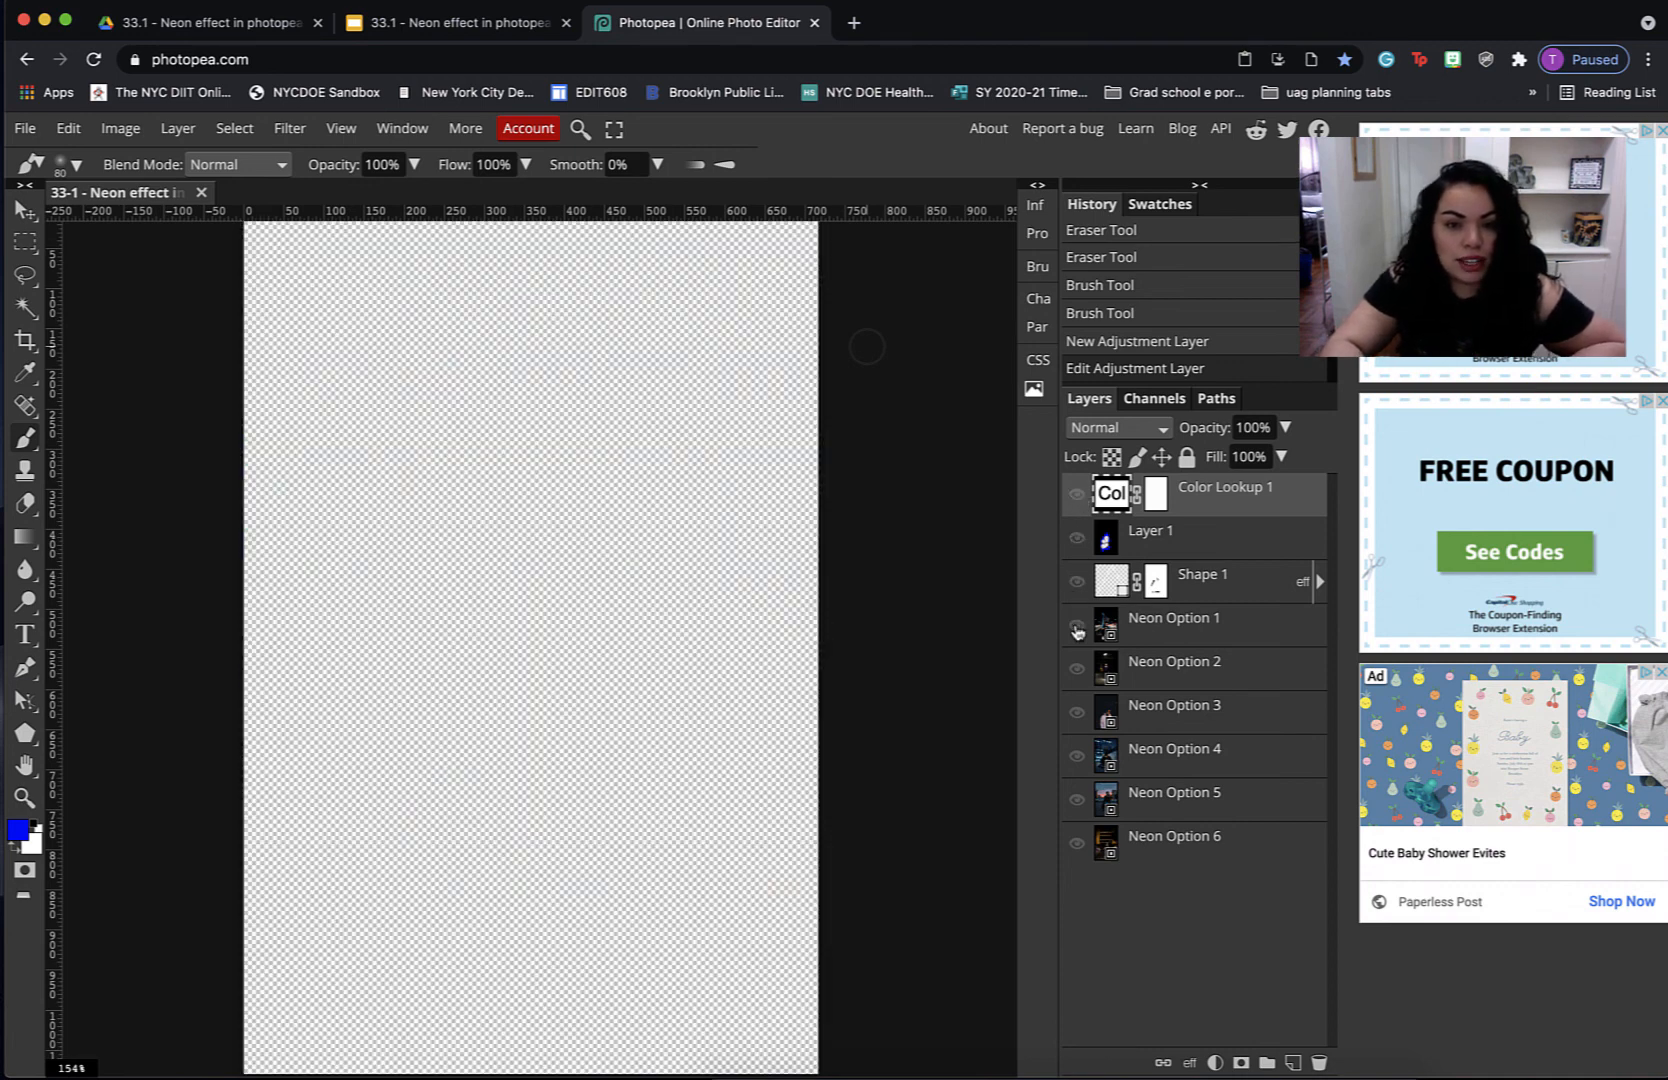
{"action": "left_click", "coordinate": [1077, 799]}
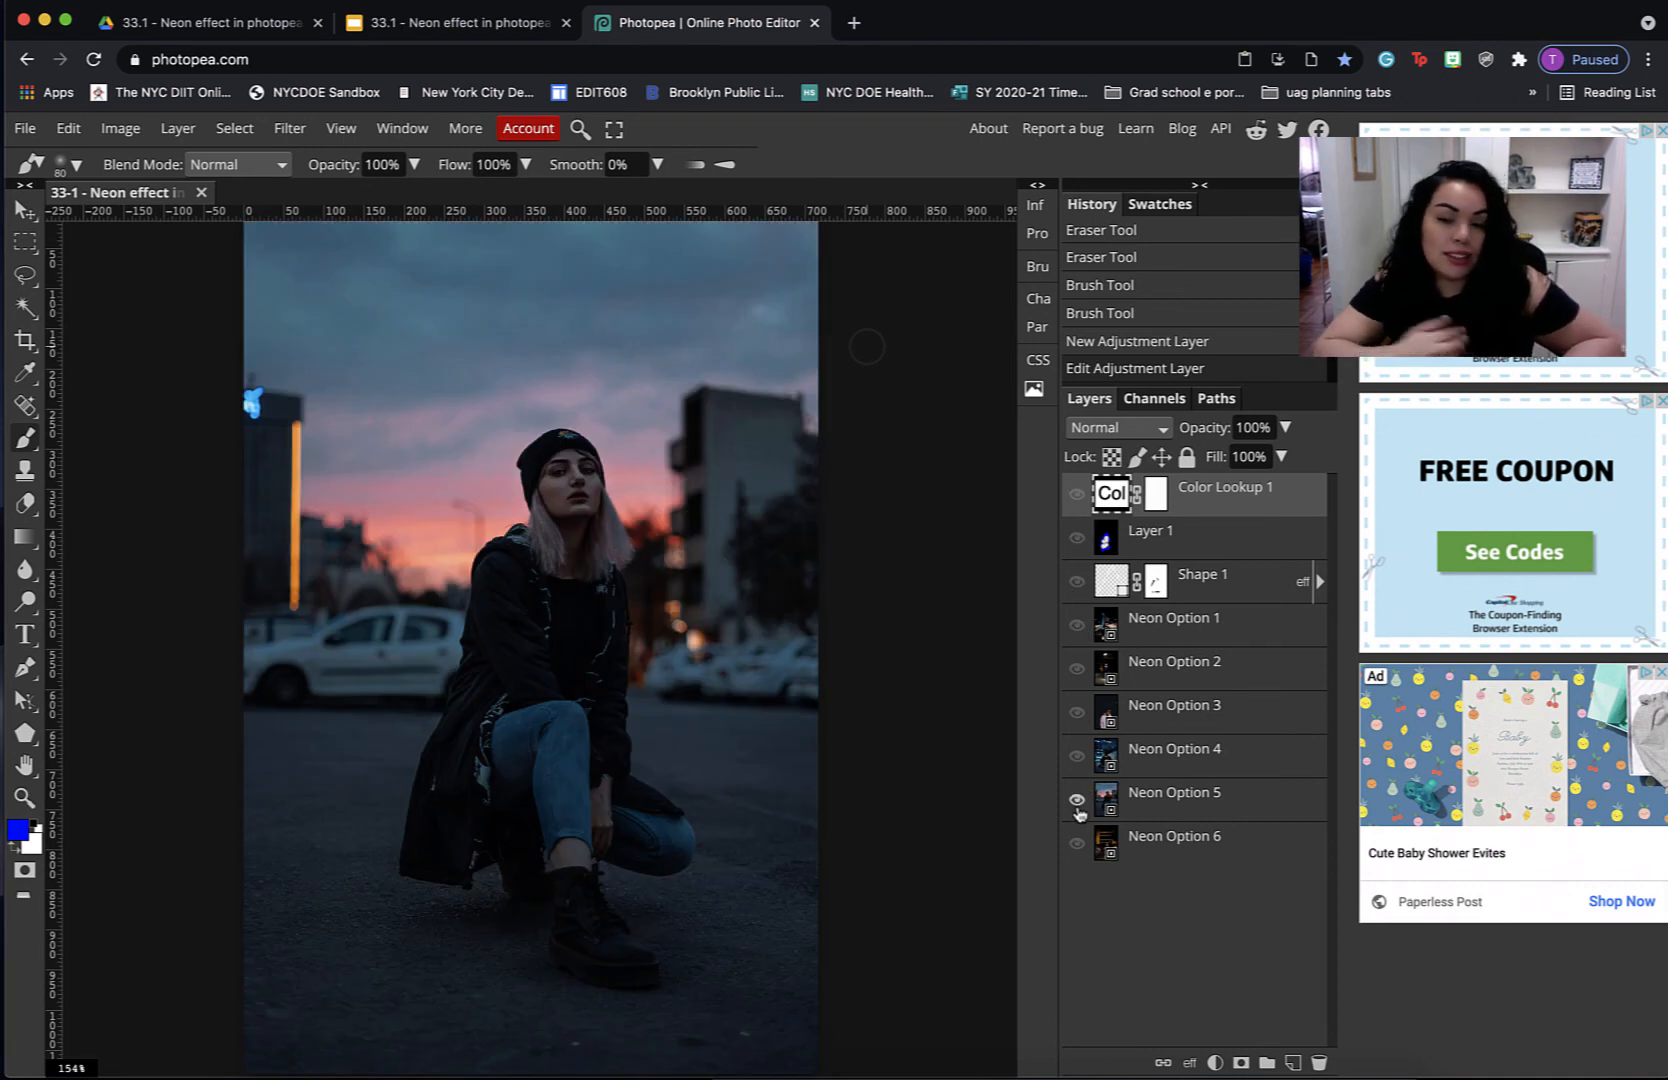